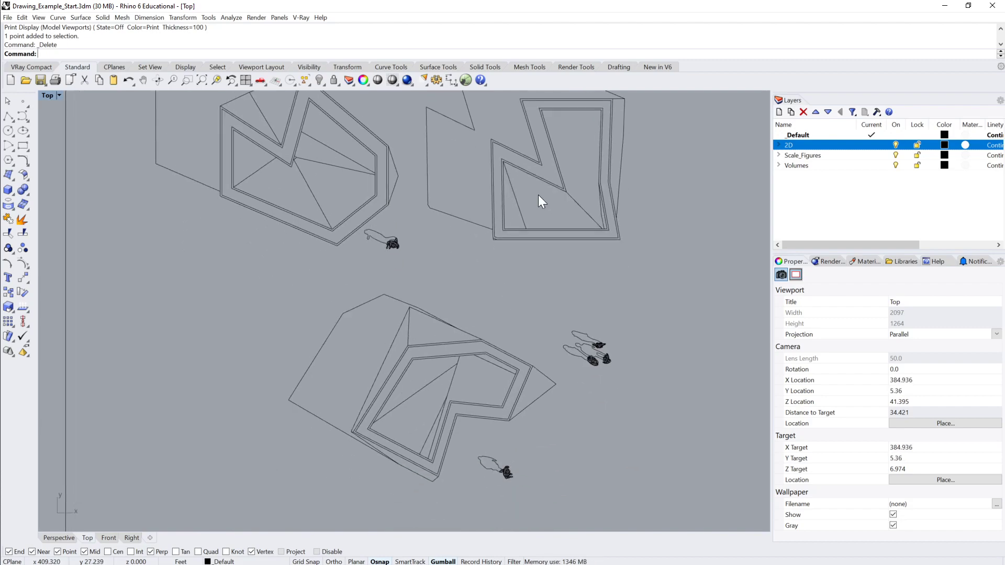
Step: Zoom and pan the Top viewport to bring the right-hand volume closer
scroll(538, 223, down, 2)
scroll(540, 262, up, 1)
mouse_move(590, 217)
right_down()
mouse_move(532, 205)
mouse_move(547, 229)
mouse_move(524, 210)
mouse_move(535, 253)
mouse_move(534, 199)
right_up()
scroll(523, 199, up, 5)
scroll(501, 226, down, 2)
scroll(535, 215, down, 3)
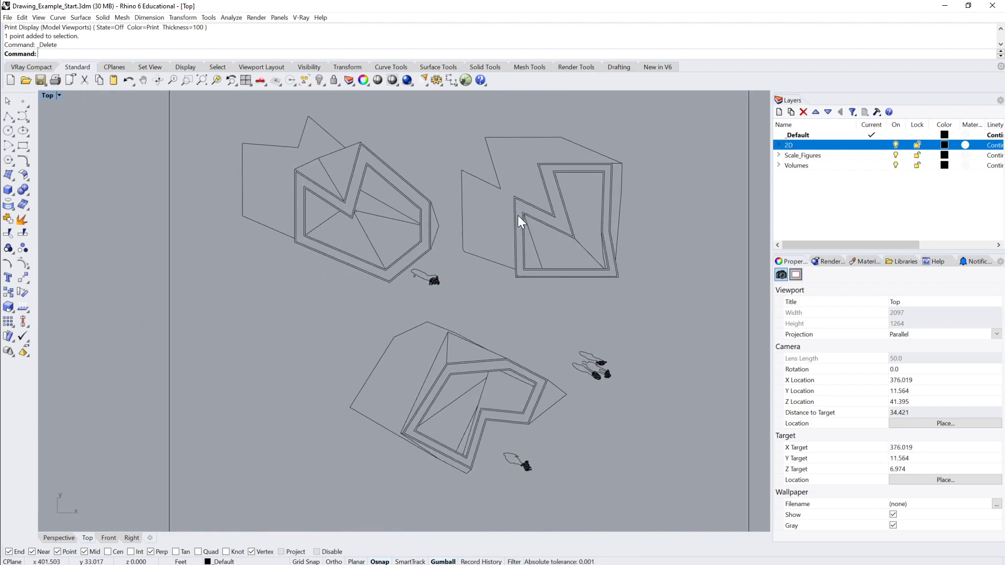
scroll(558, 222, up, 6)
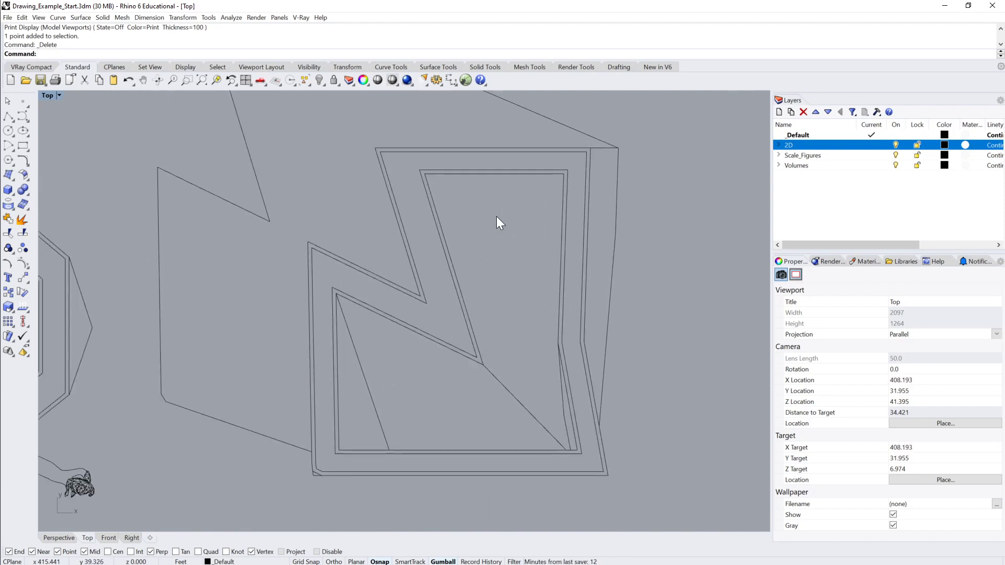
mouse_move(480, 220)
right_down()
mouse_move(535, 227)
mouse_move(469, 228)
right_up()
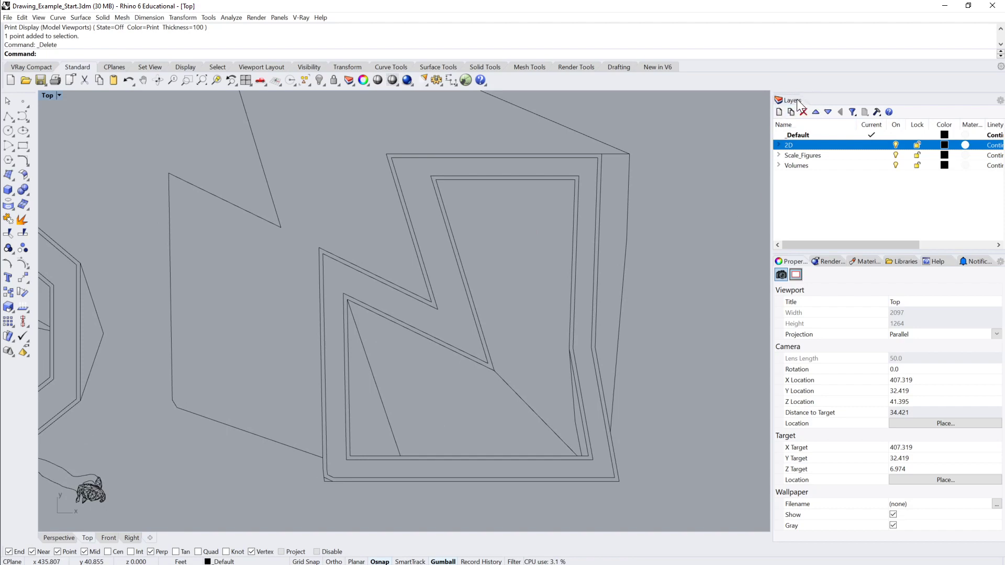
Step: Drag the panel splitter left to show the linetype, print colour and print width columns
drag(770, 218, 567, 223)
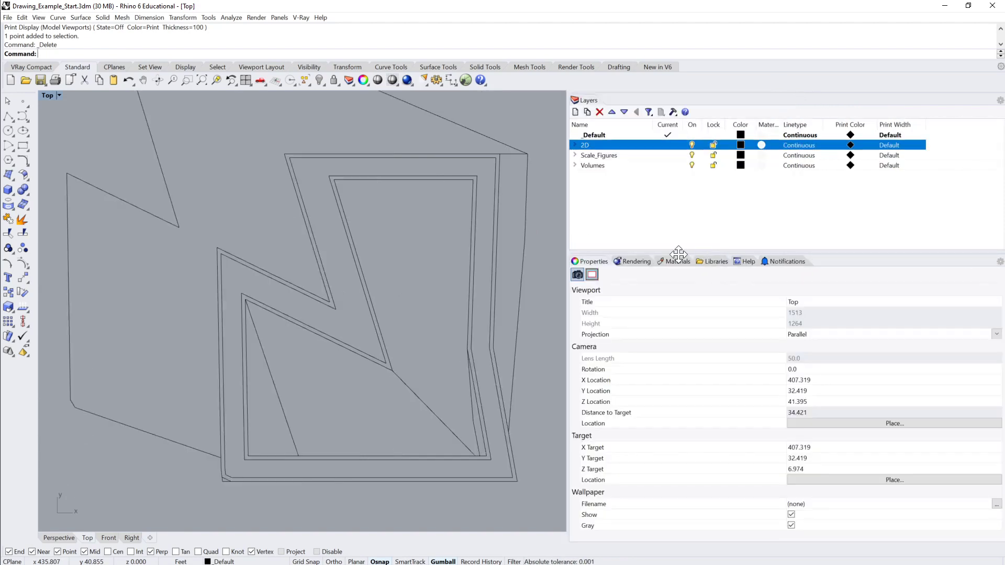
scroll(478, 260, down, 5)
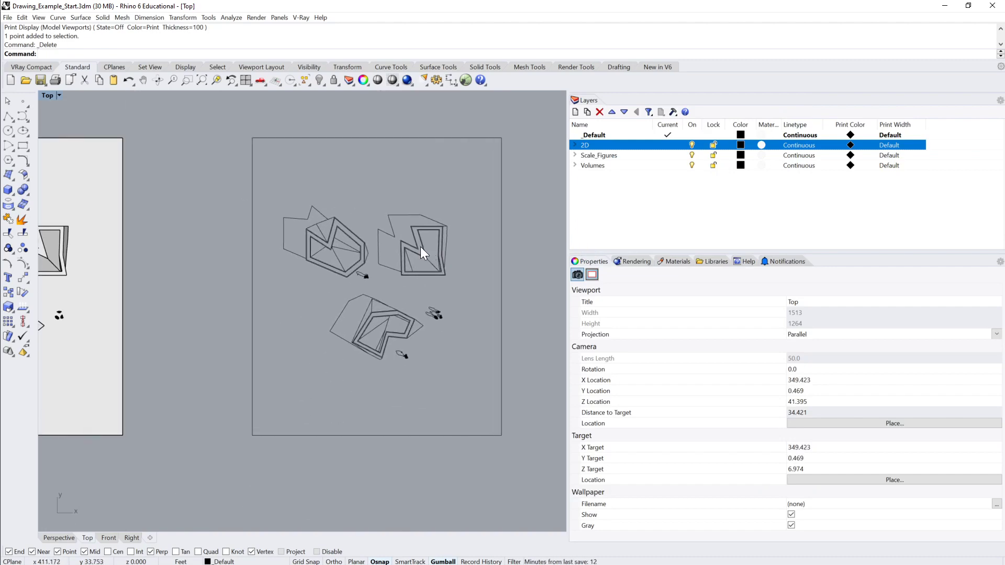
scroll(420, 247, up, 6)
scroll(439, 241, up, 2)
right_drag(438, 240, 482, 307)
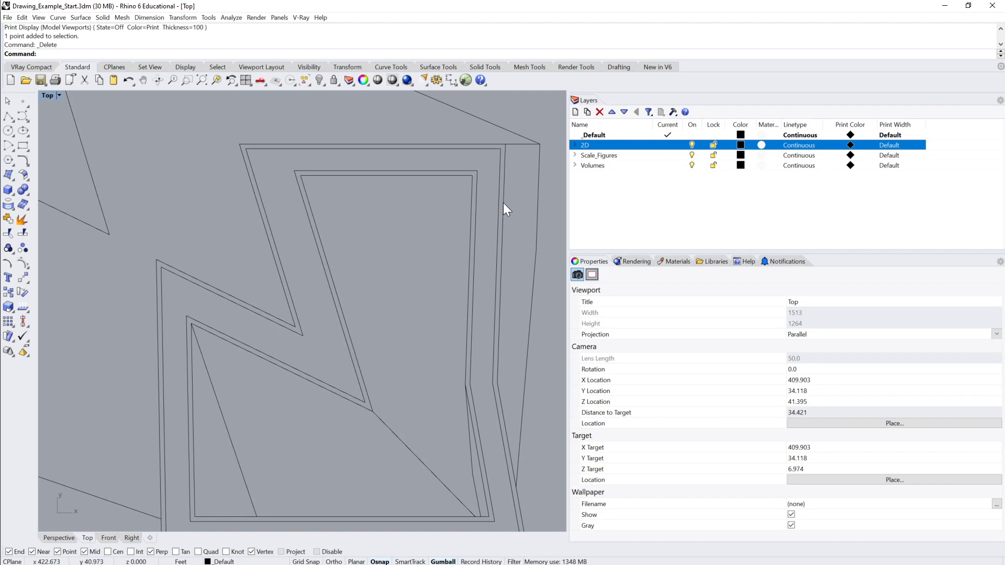
mouse_move(503, 202)
right_down()
mouse_move(492, 242)
mouse_move(480, 221)
right_up()
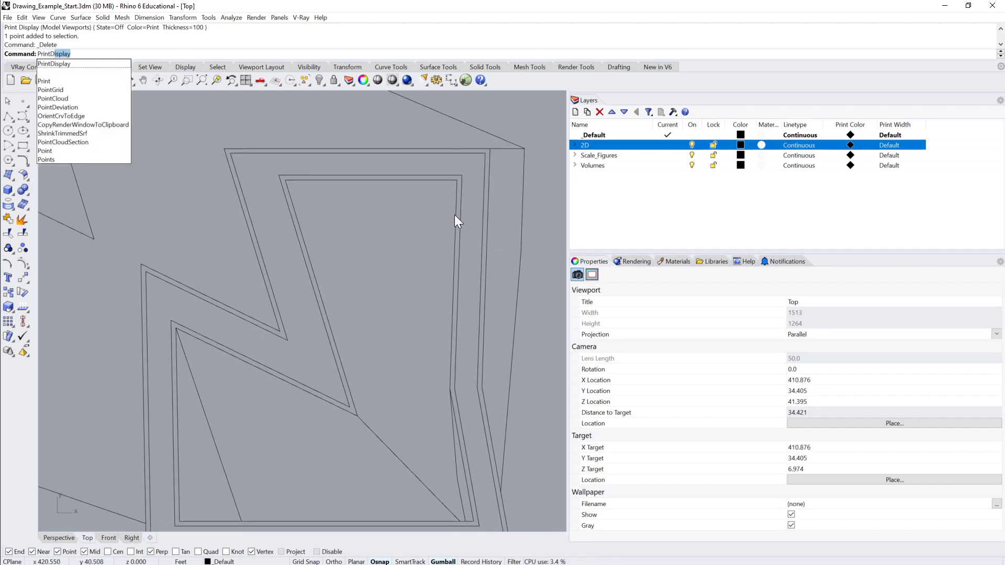
key(Return)
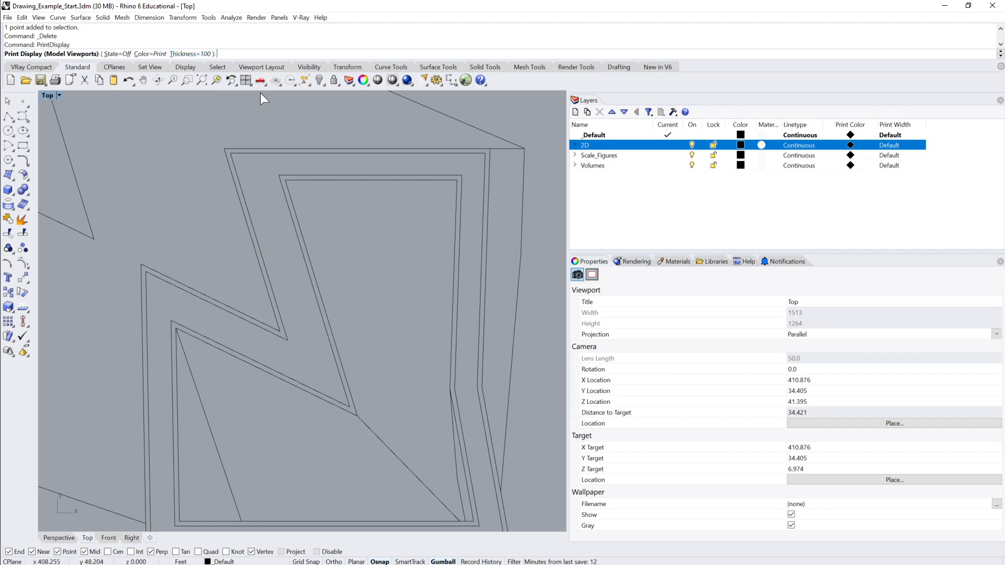
key(Return)
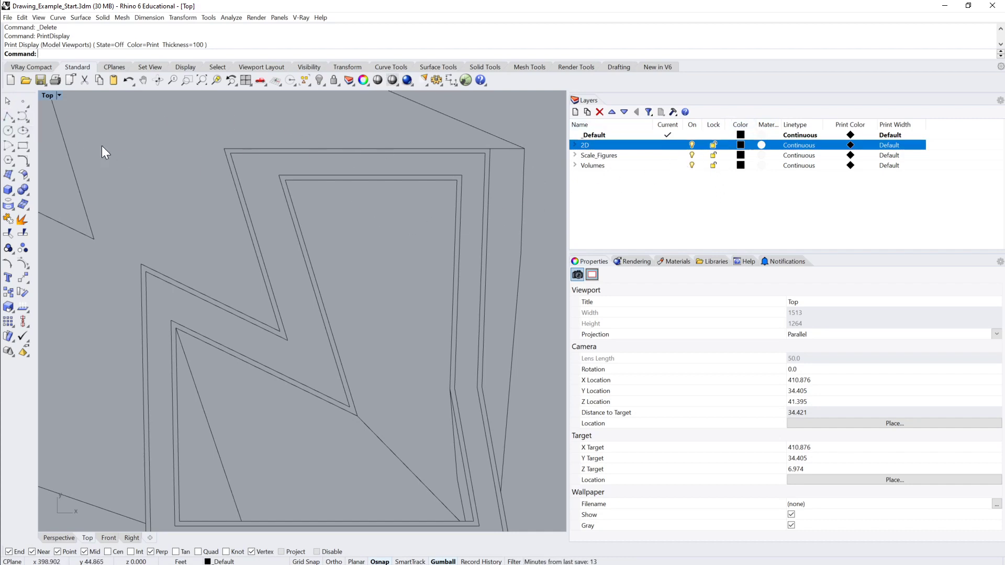
Step: Draw a short two-point polyline inside the right-hand volume
click(8, 117)
click(370, 226)
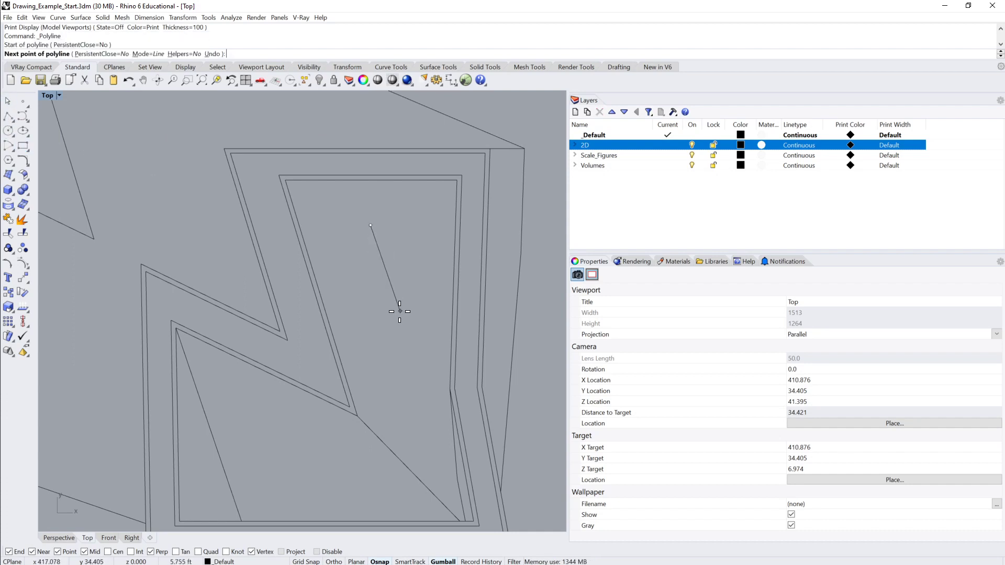
click(397, 314)
key(Return)
click(388, 282)
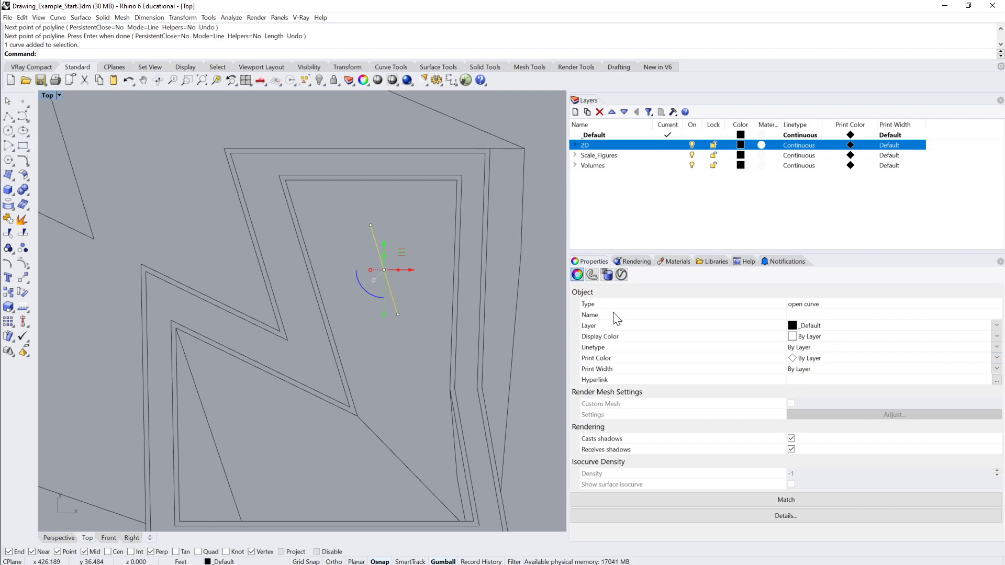
Step: Change the new line's Print Width from By Layer to 0.5, then deselect it
click(801, 370)
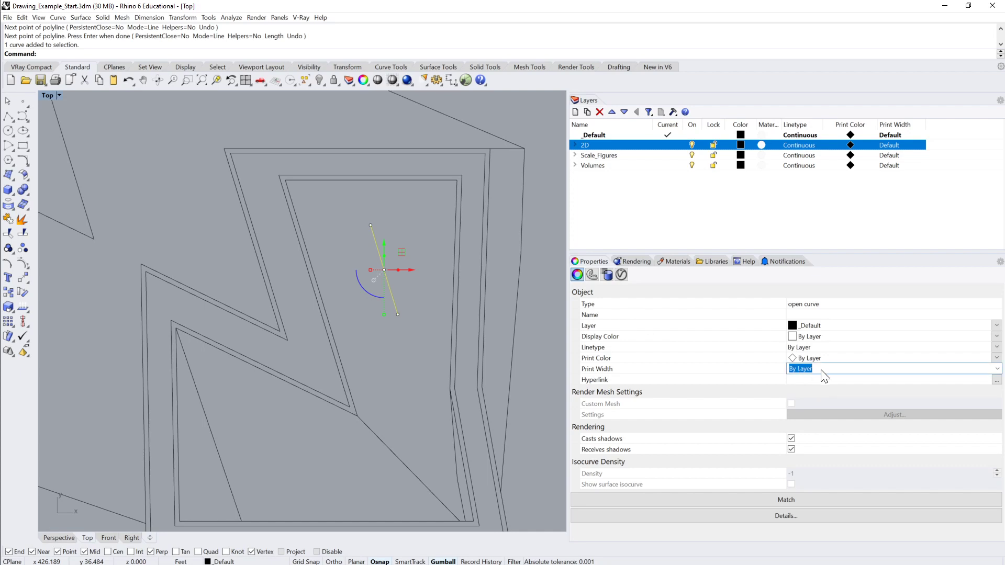
click(997, 369)
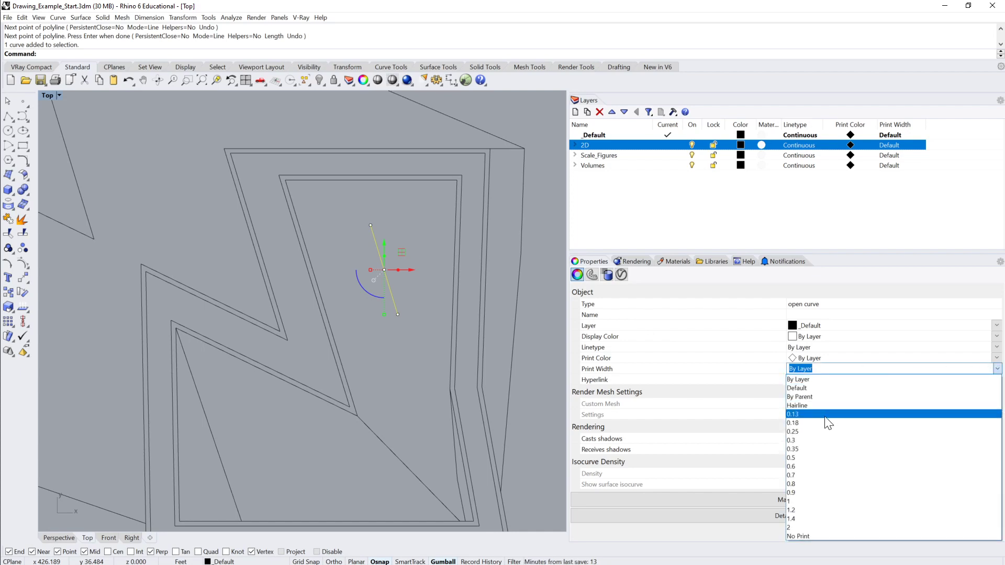
click(798, 458)
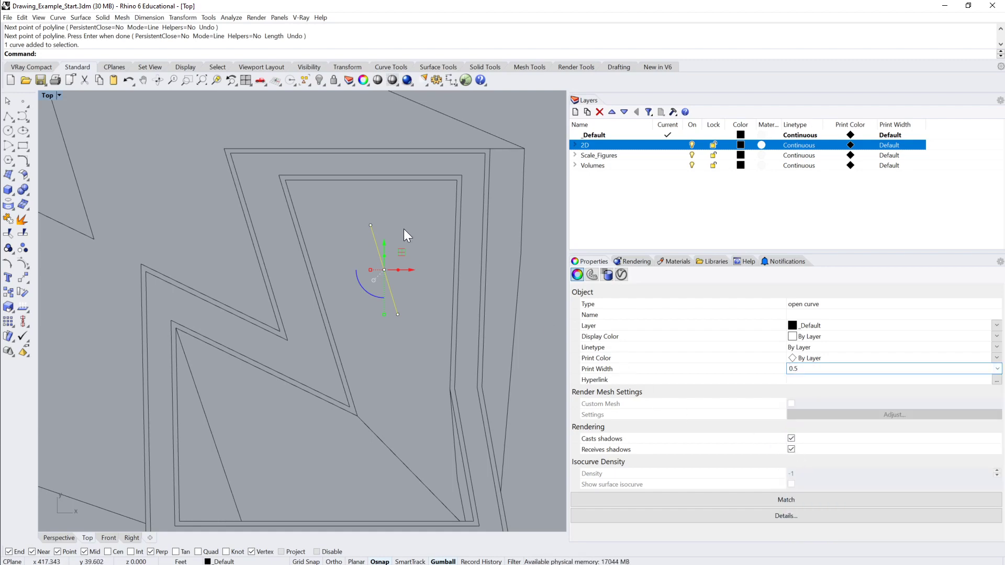
click(416, 252)
drag(429, 243, 360, 277)
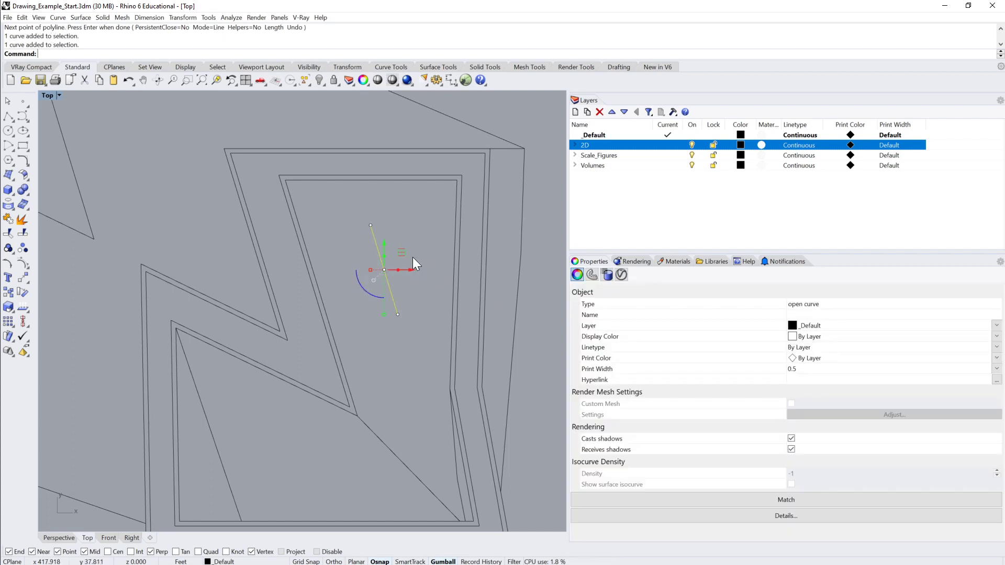
click(413, 258)
Step: Turn Print Display on with PrintD to preview line widths, then clear the selection
text(PrintDisplay)
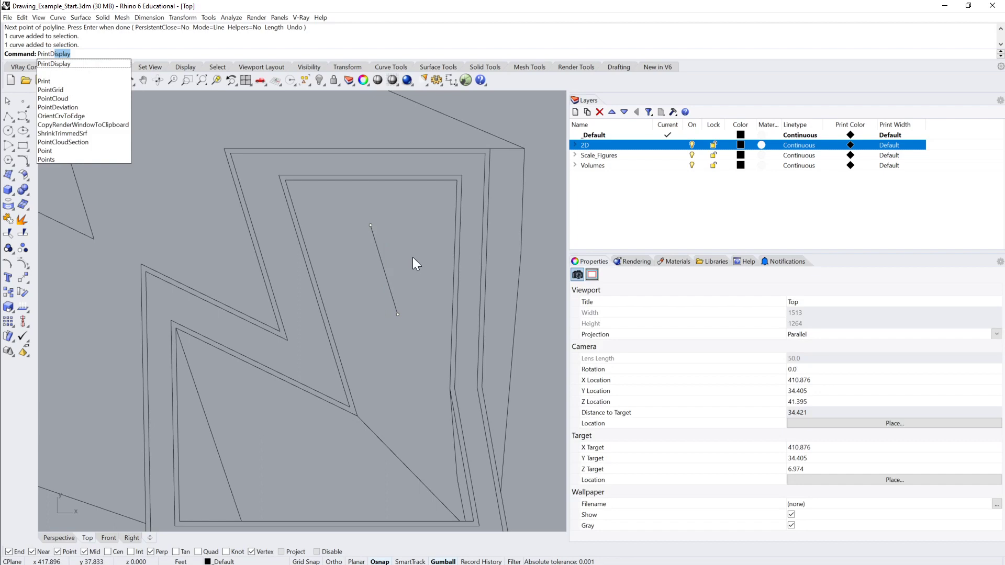
key(Return)
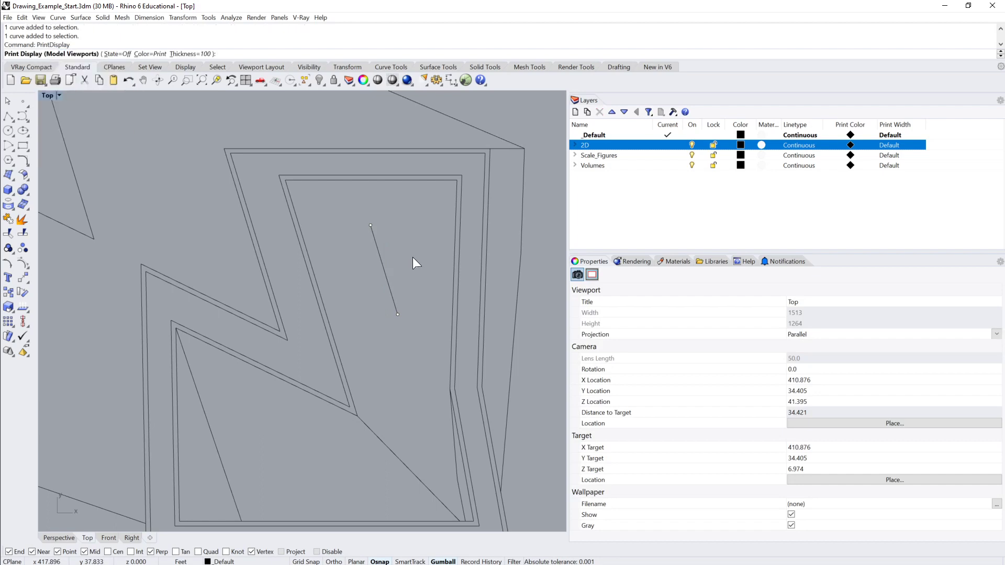
click(118, 53)
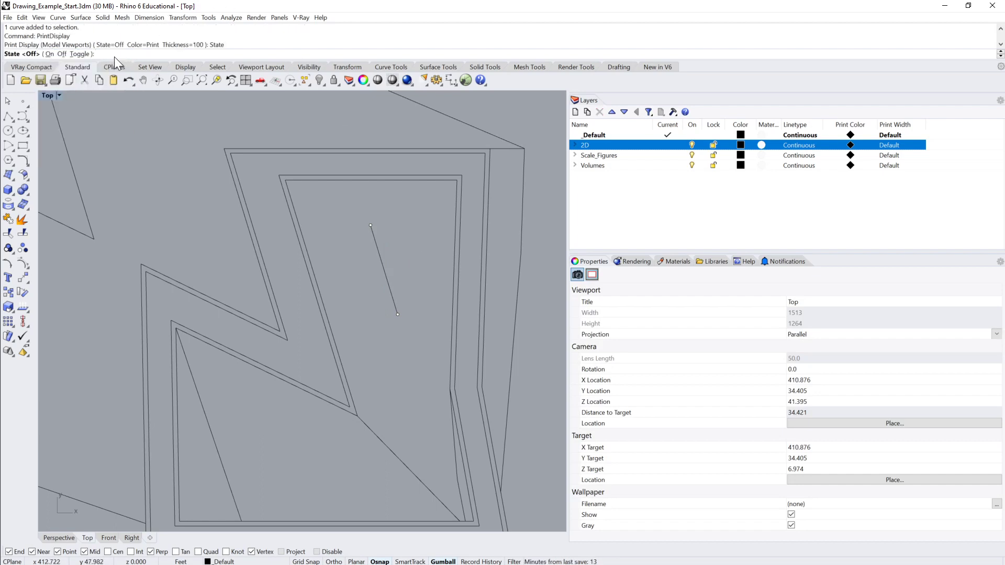
click(50, 54)
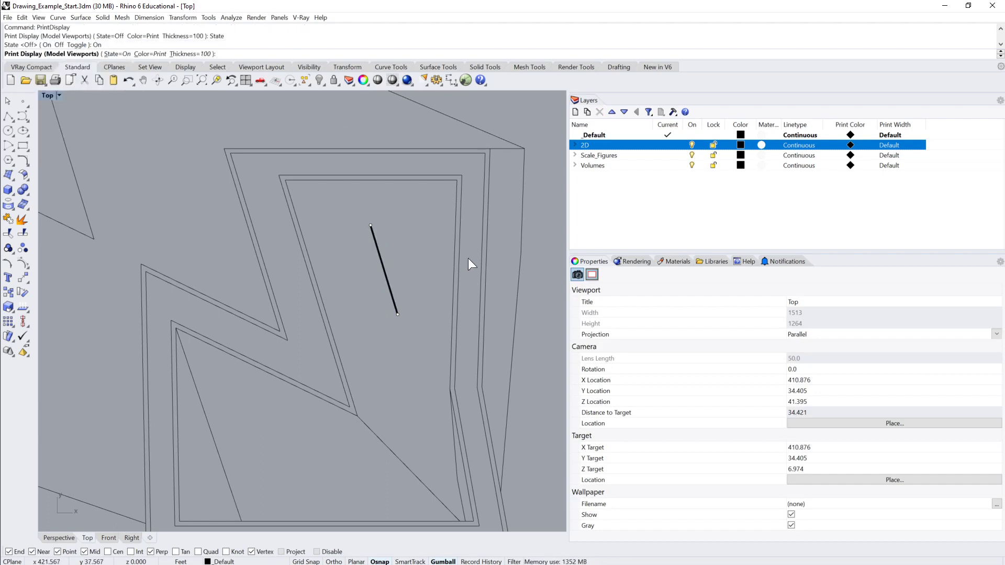
key(Return)
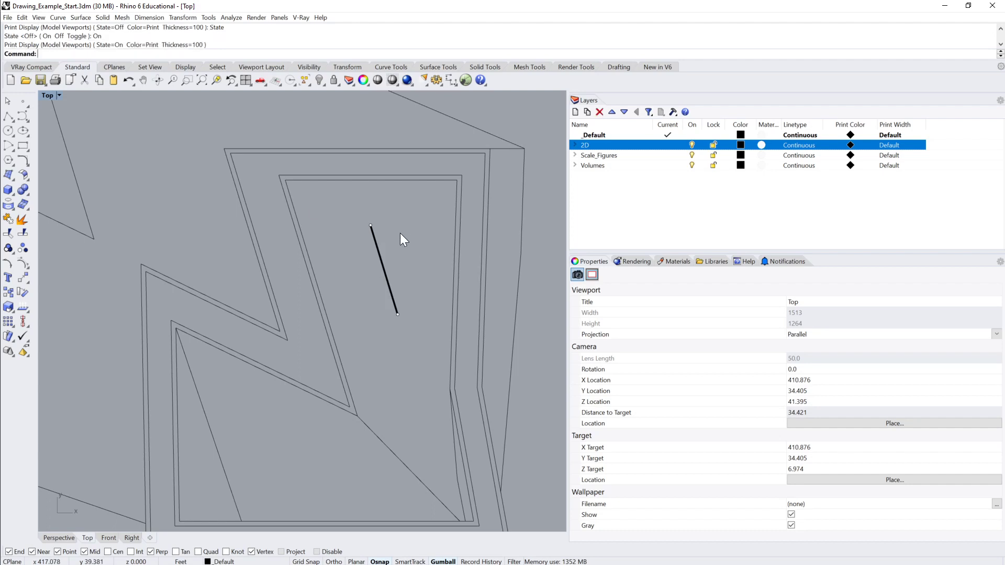
click(378, 247)
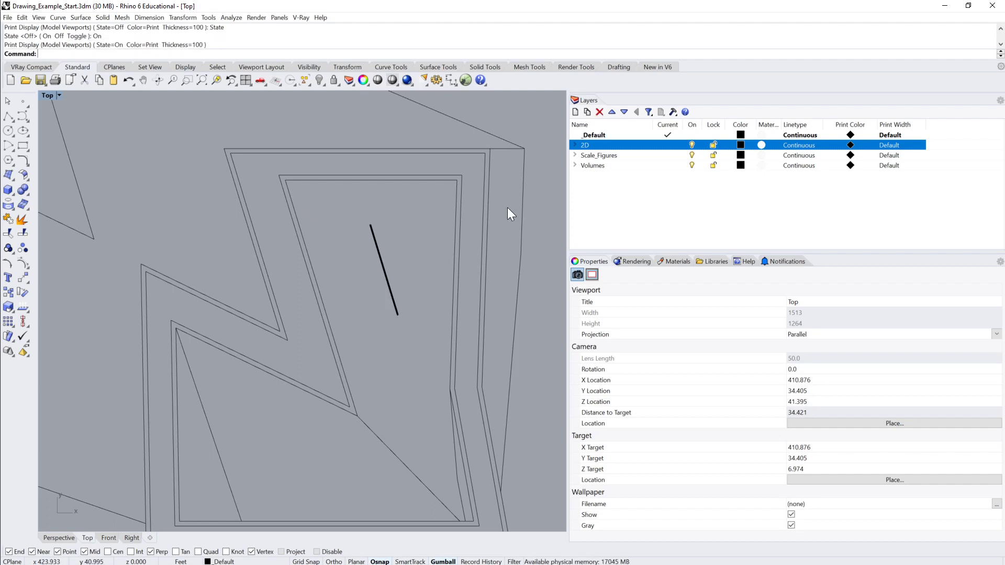
drag(439, 236, 439, 241)
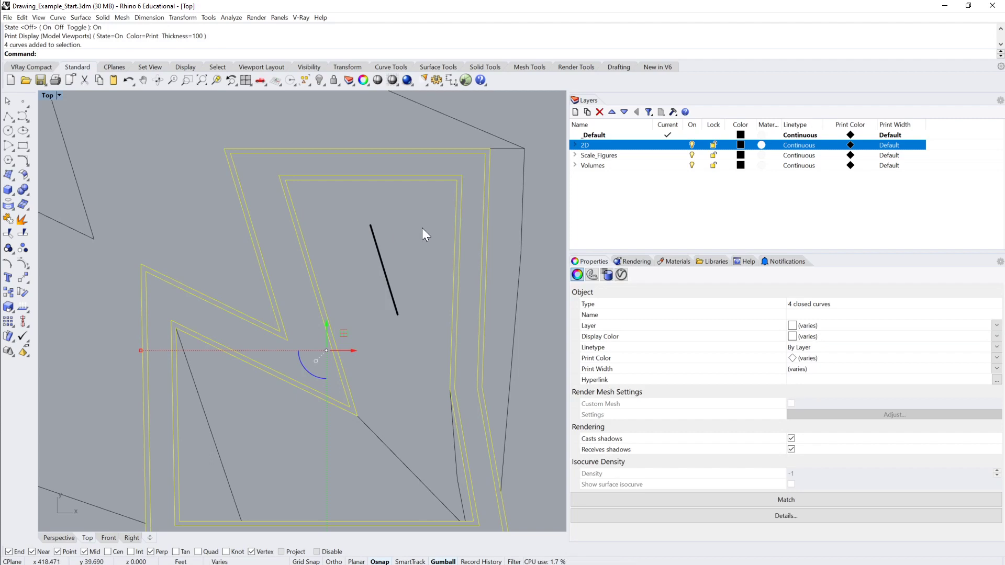
click(420, 228)
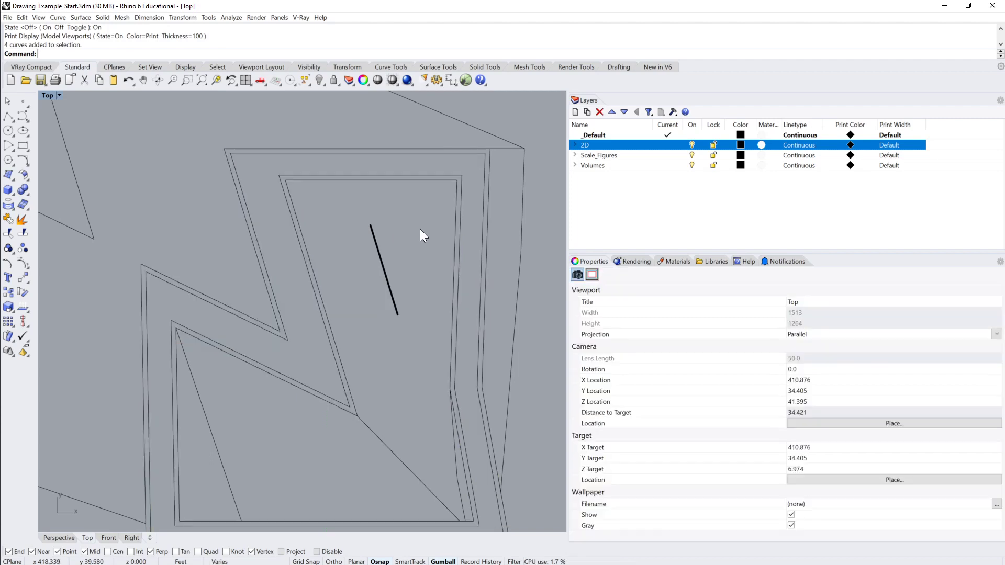
Step: Draw a second short test polyline inside the volume
click(8, 116)
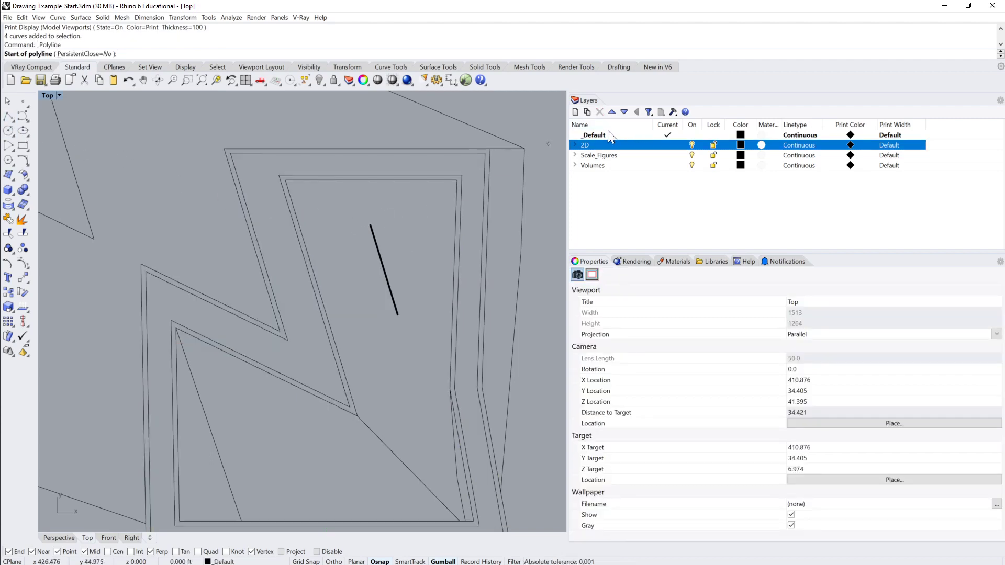
click(413, 211)
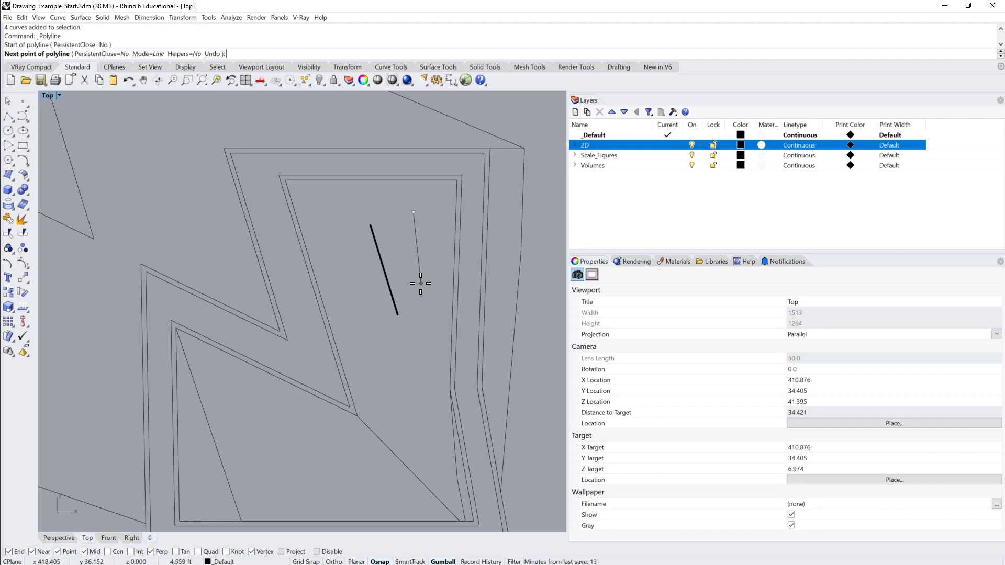
click(421, 283)
key(Return)
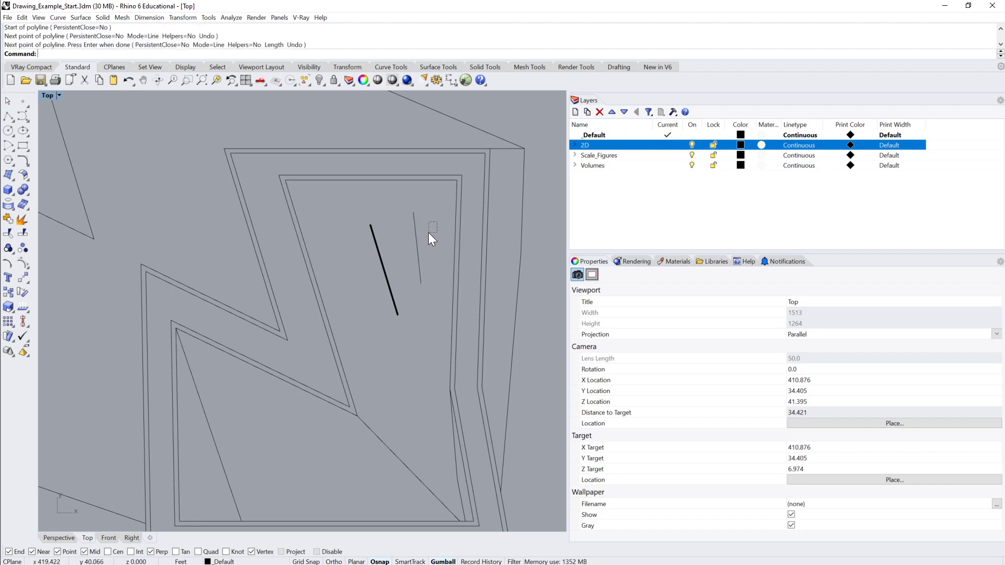
Step: Set the second test line's Print Width to 0.9
click(406, 245)
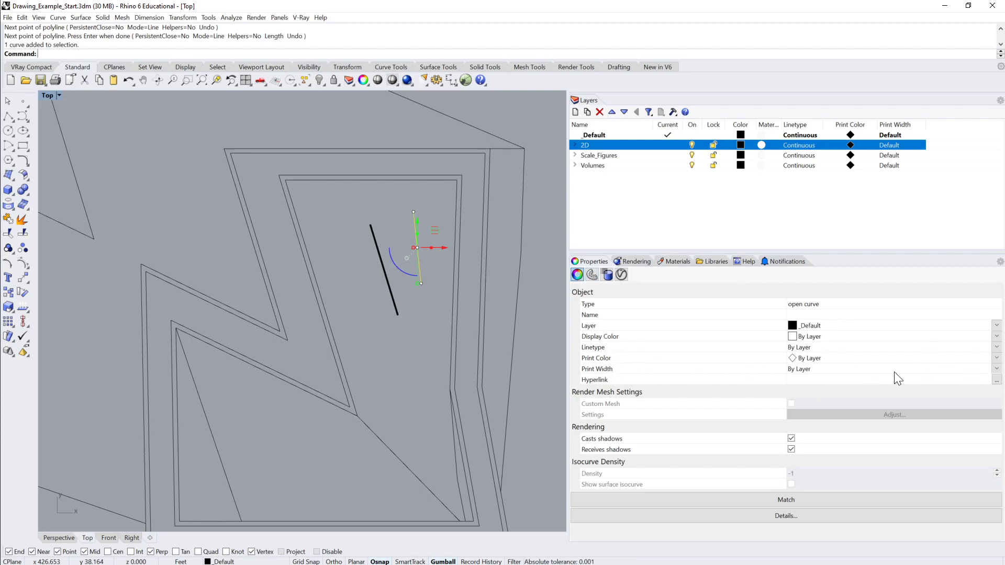
click(992, 372)
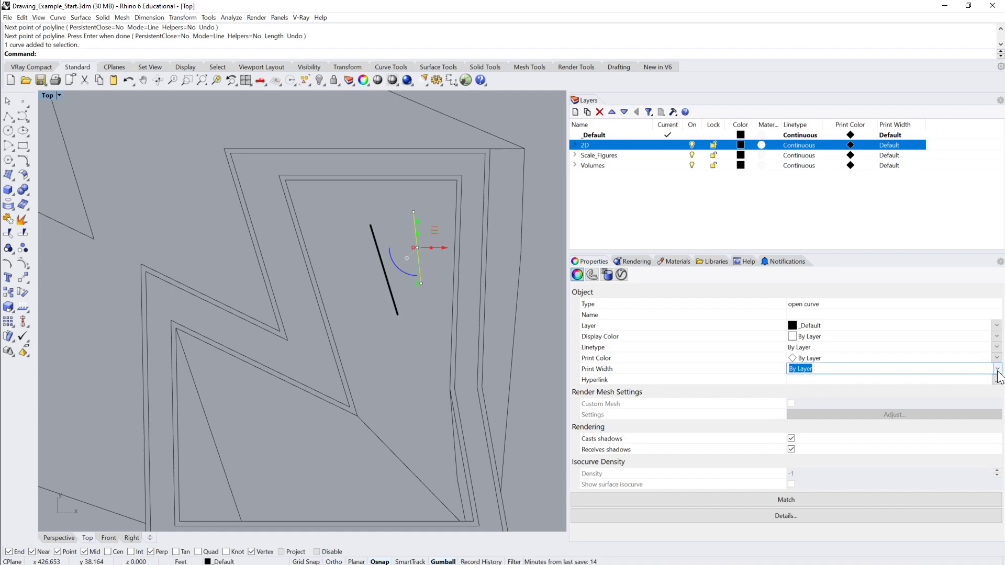
click(997, 368)
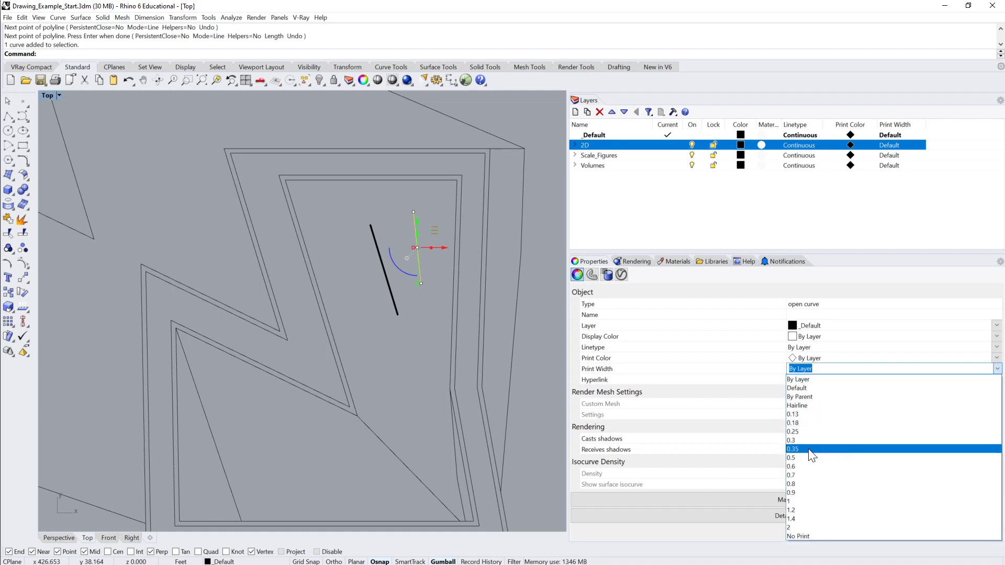
click(799, 492)
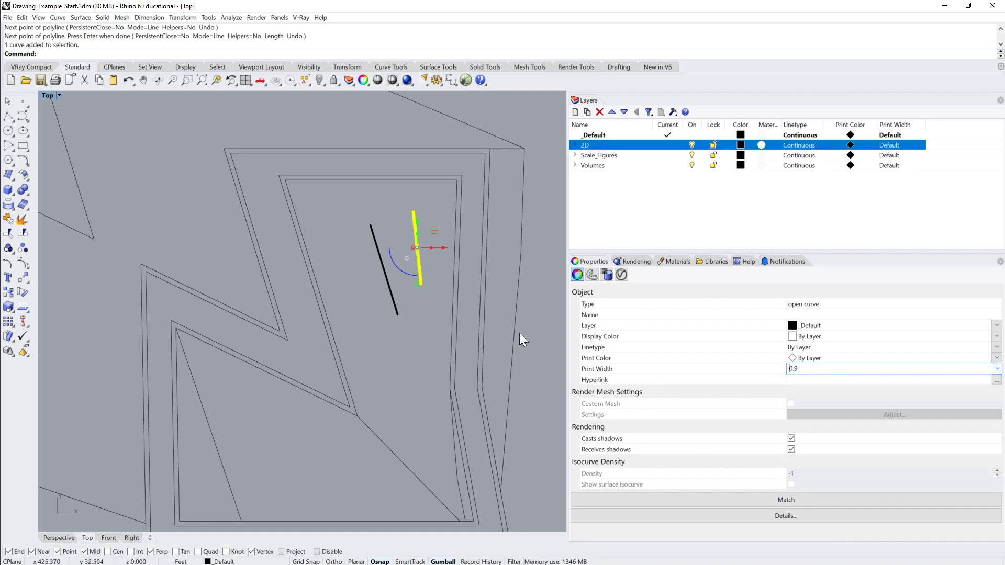
click(431, 300)
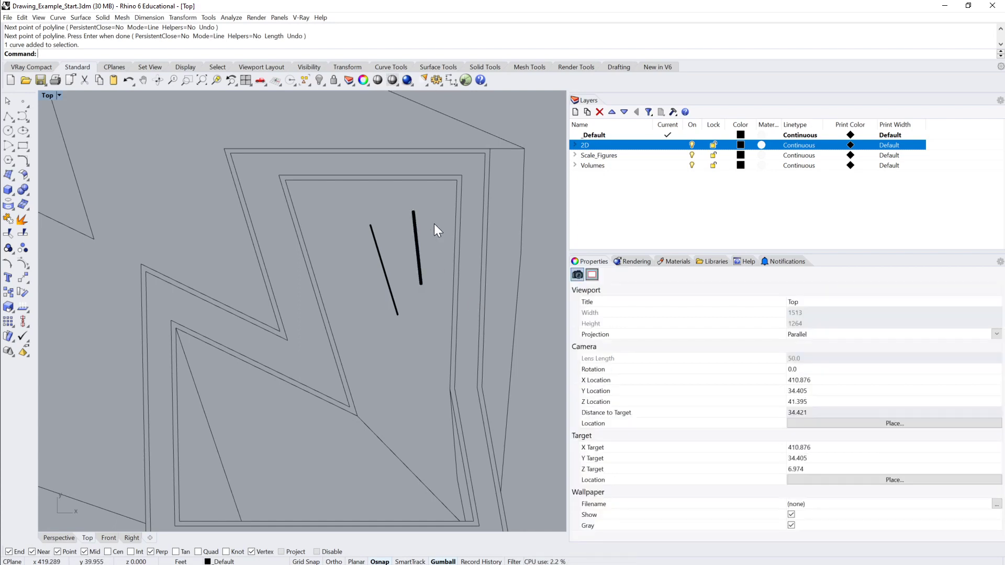
Step: Crossing-select both test lines and delete them
drag(364, 263, 360, 265)
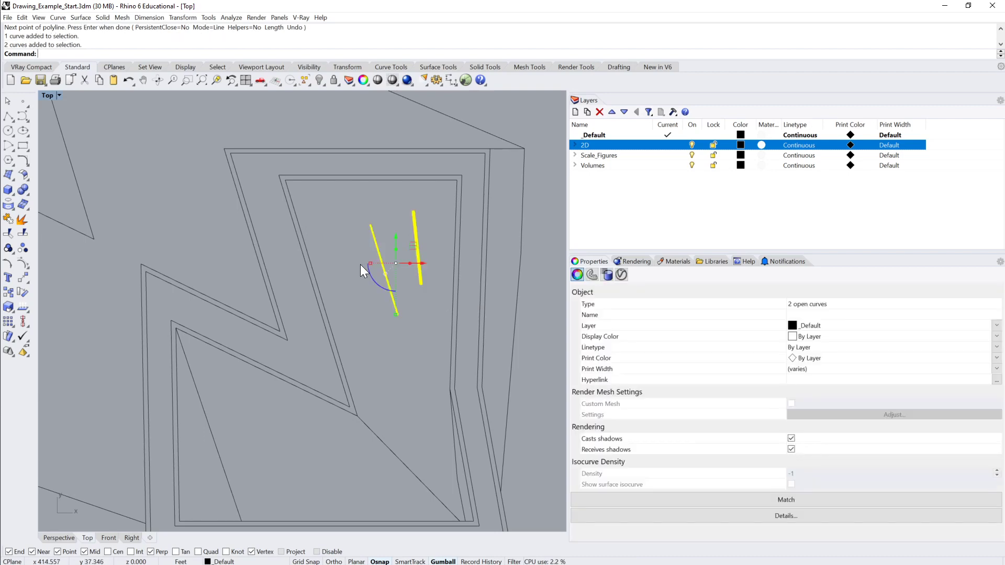
key(Delete)
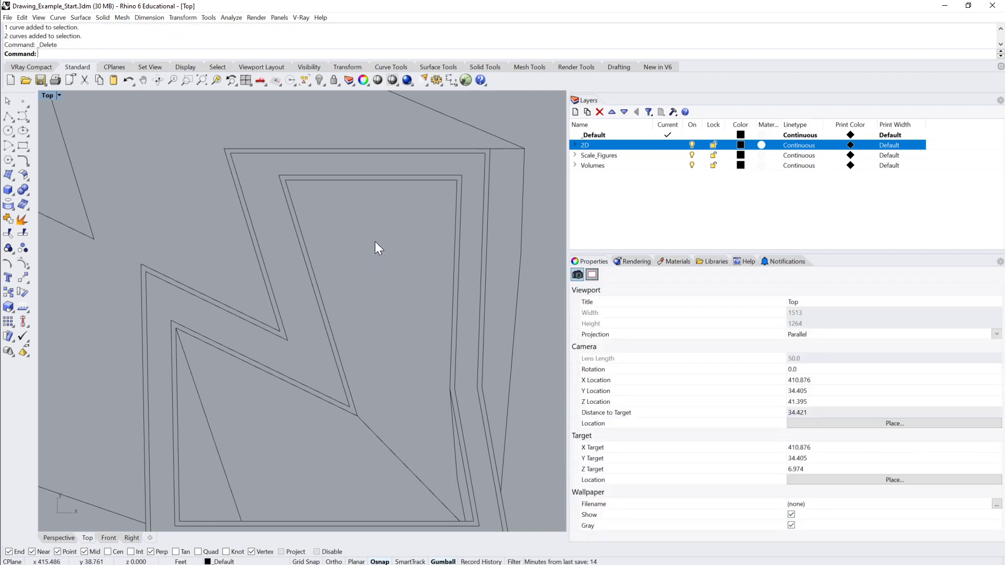
click(408, 150)
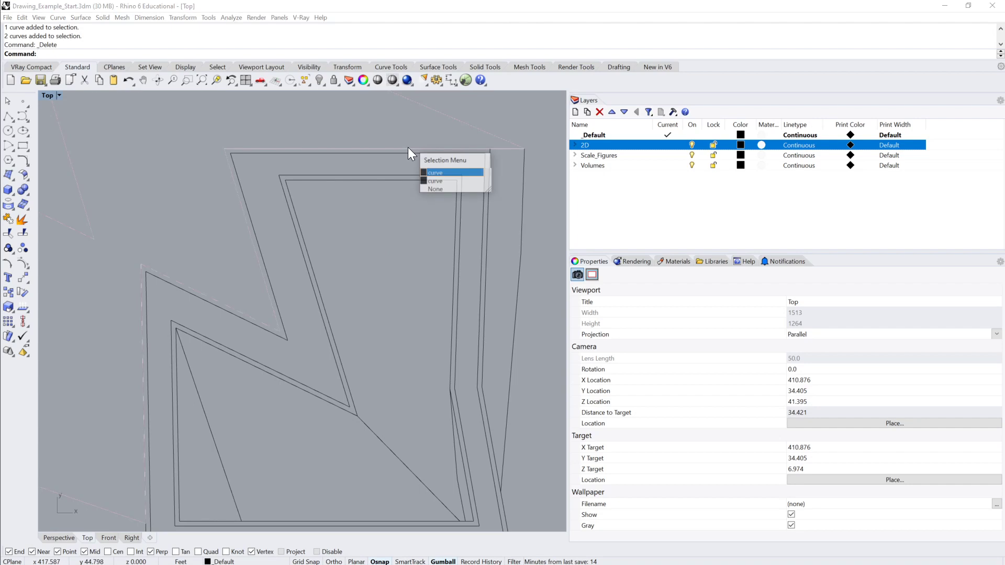
click(507, 181)
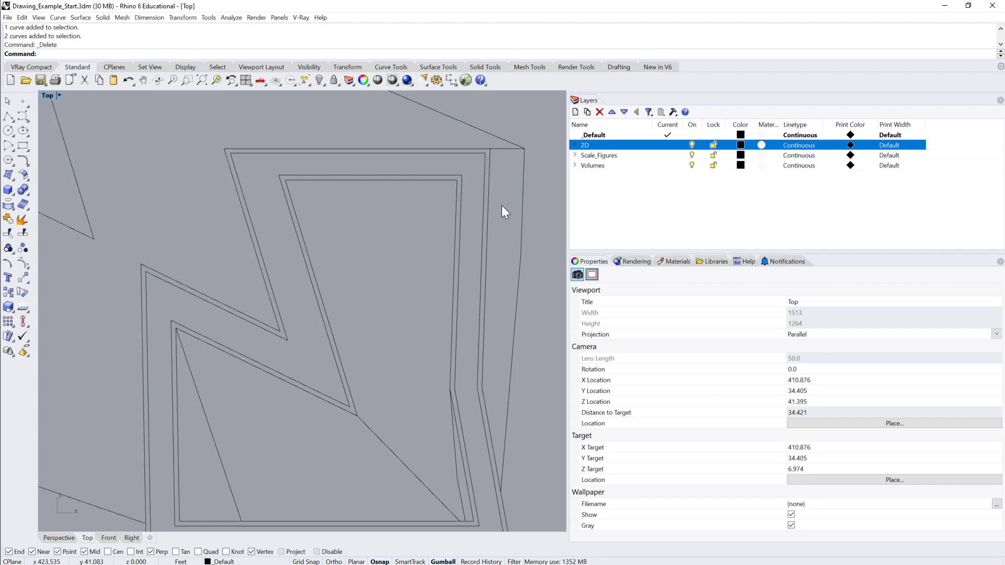
Step: Expand and collapse the 2D layer, then create Layer 01 and Layer 02
click(575, 145)
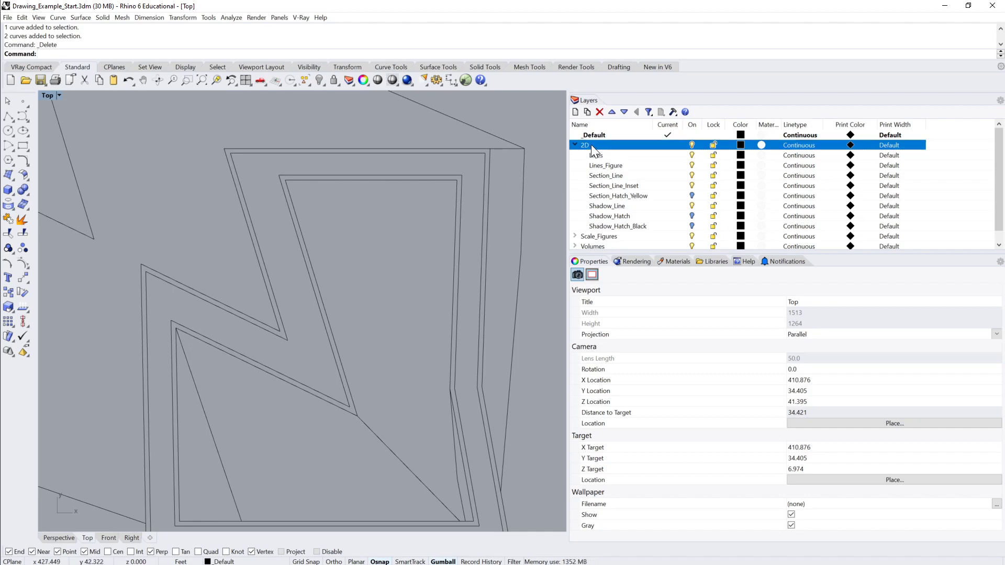
click(575, 145)
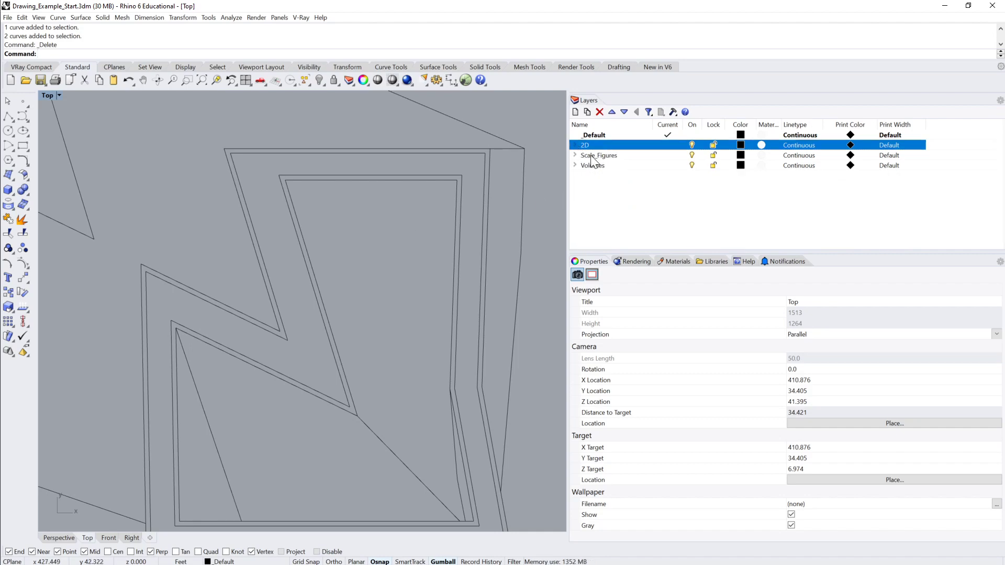
click(575, 112)
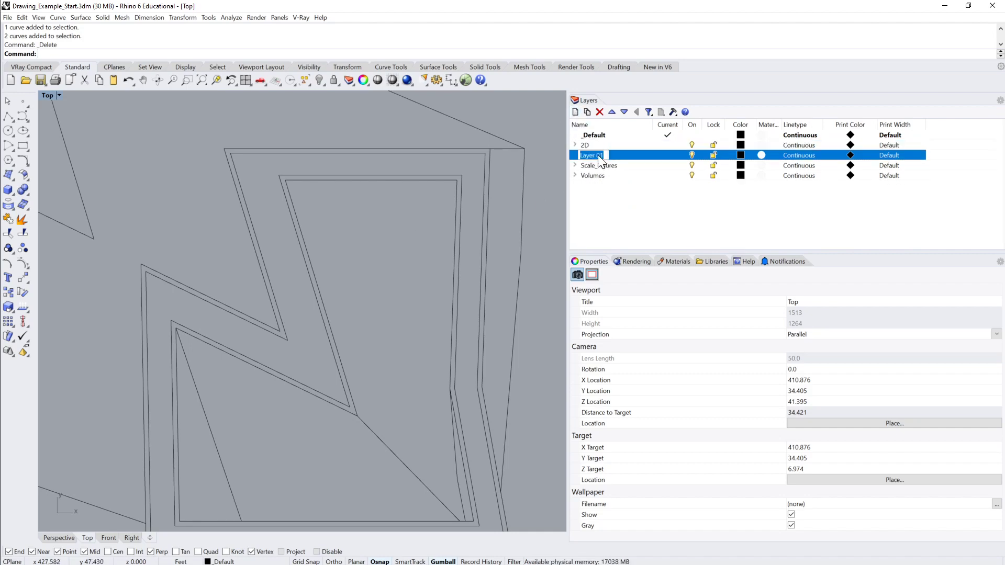
click(575, 112)
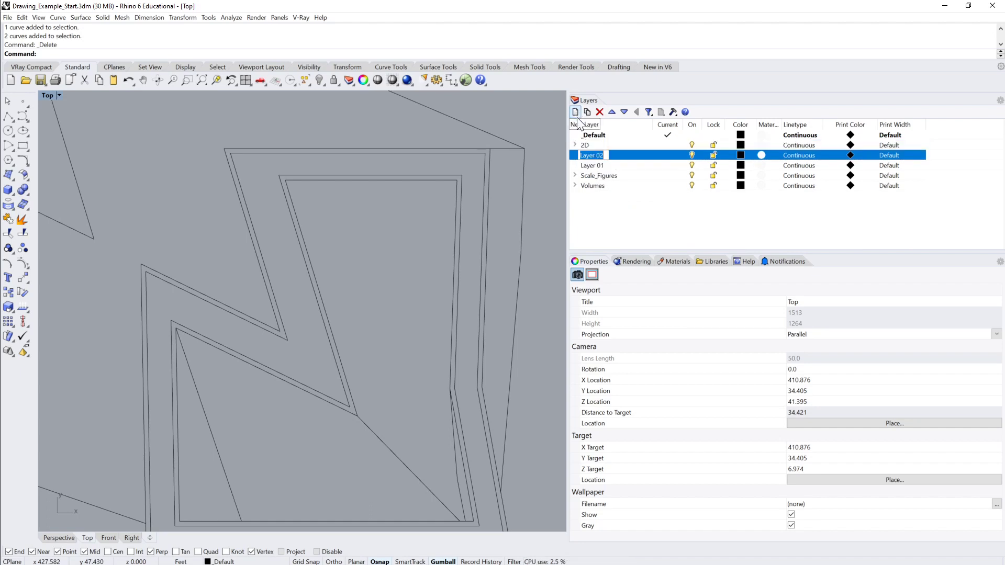
Step: Nest Layer 02 under Layer 01, delete both, and expand the 2D layer
click(596, 164)
drag(594, 155, 593, 167)
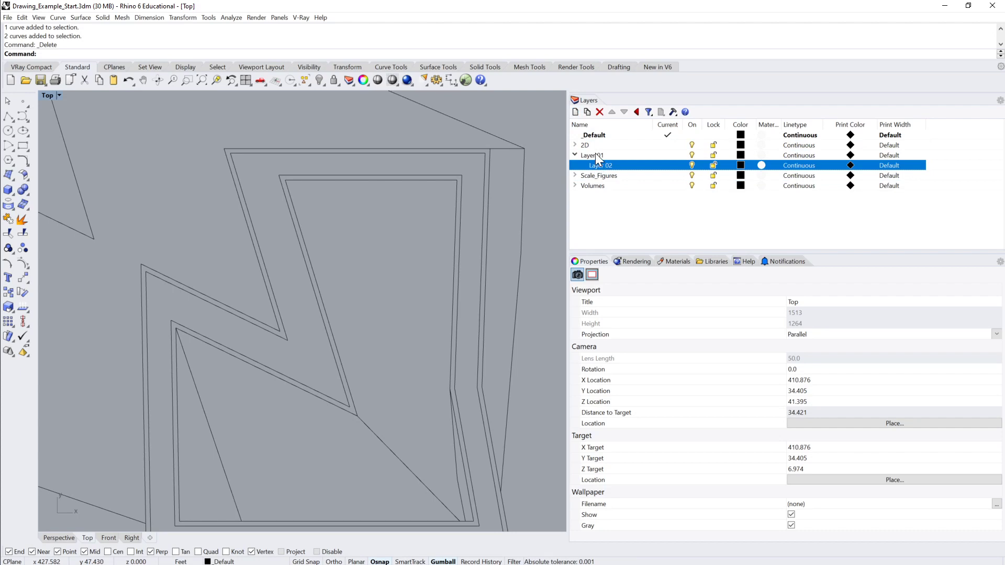
click(594, 155)
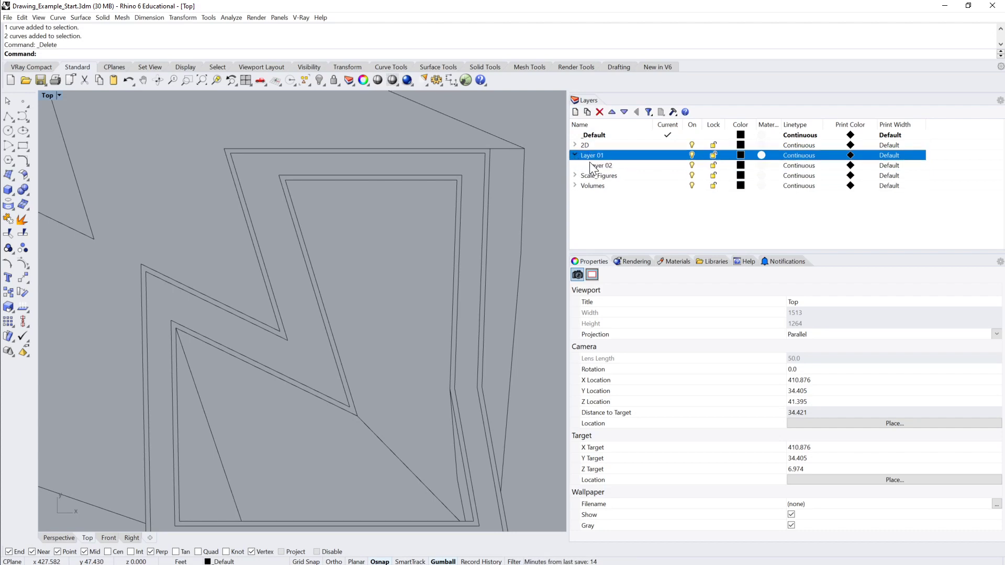
click(597, 166)
click(595, 156)
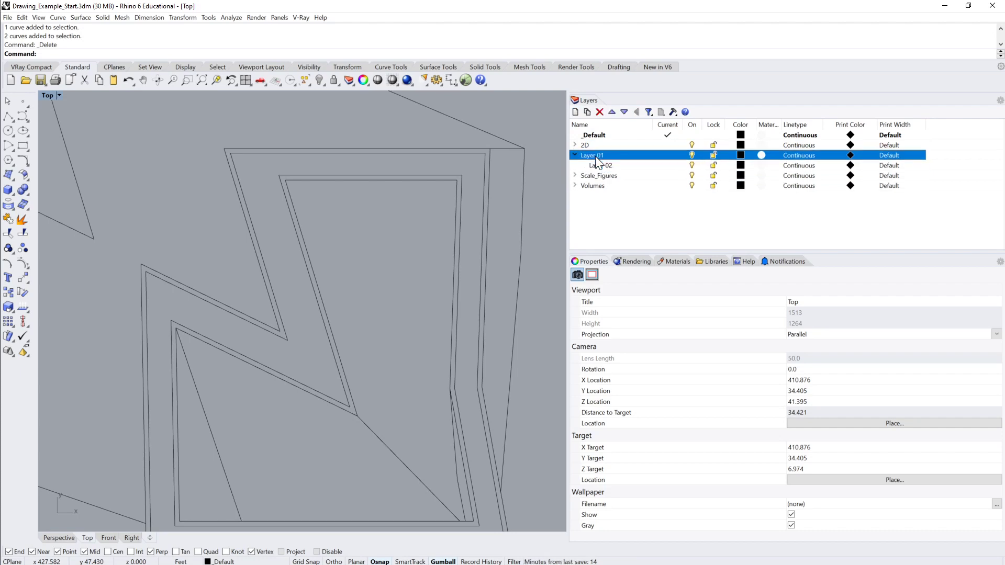
click(599, 113)
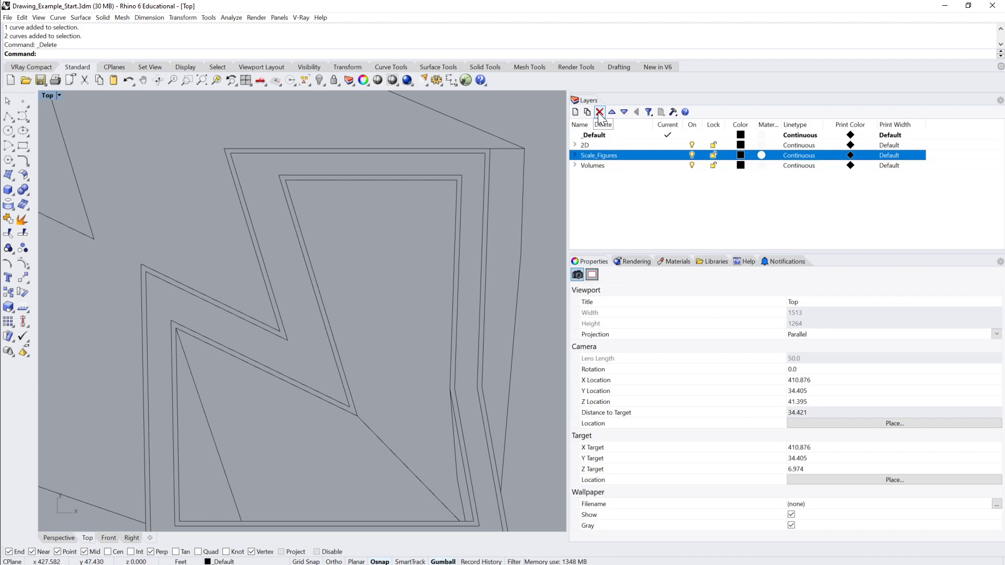
click(575, 145)
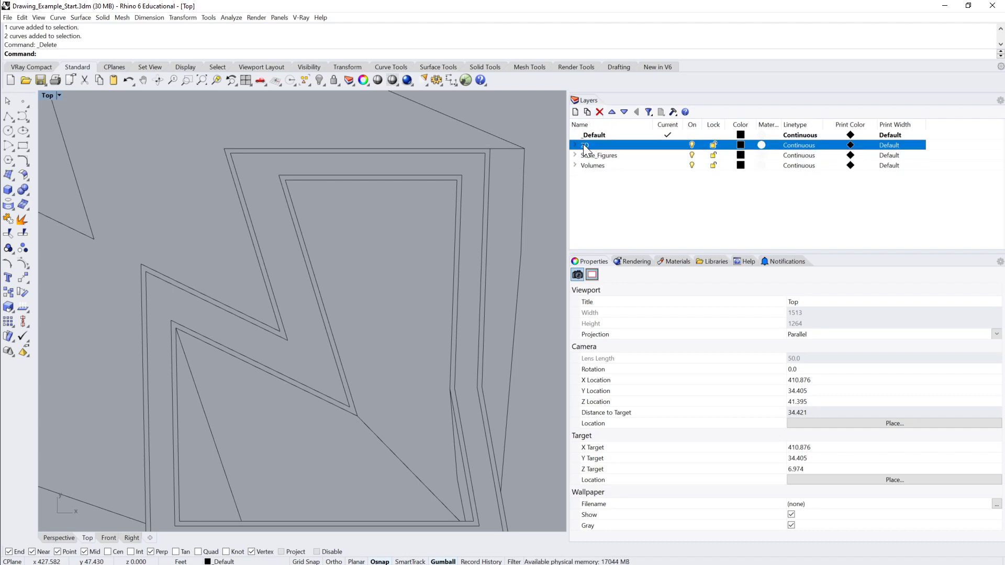
click(575, 145)
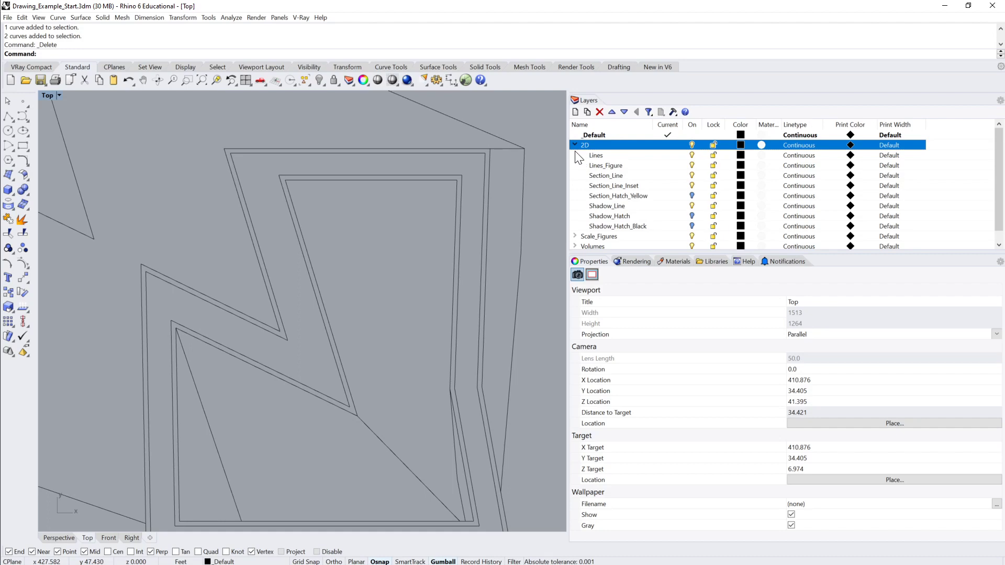
Step: Select the Lines, Lines_Figure and Section_Line layers in turn while panning the plan
right_drag(381, 159, 450, 181)
scroll(450, 181, down, 4)
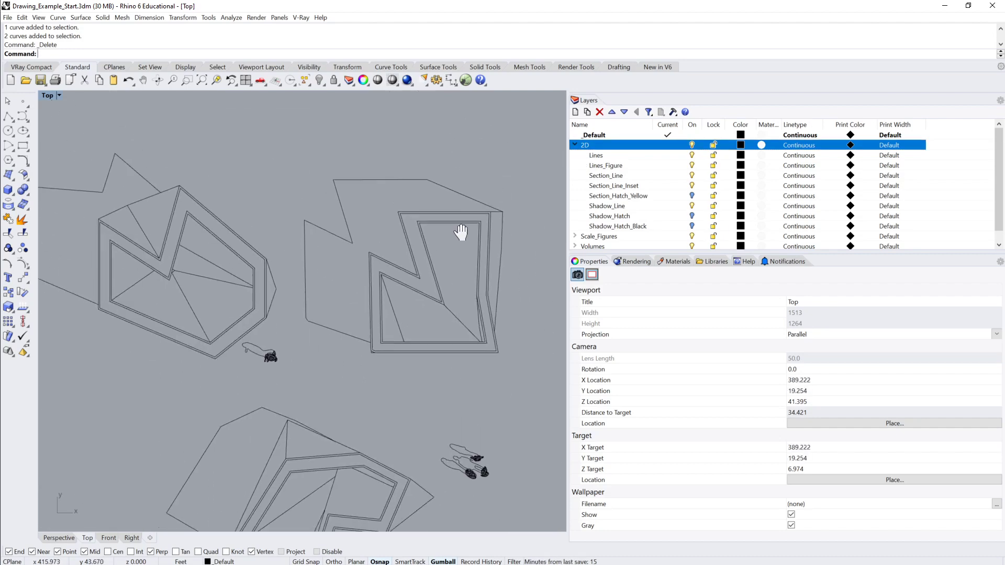
scroll(451, 204, up, 3)
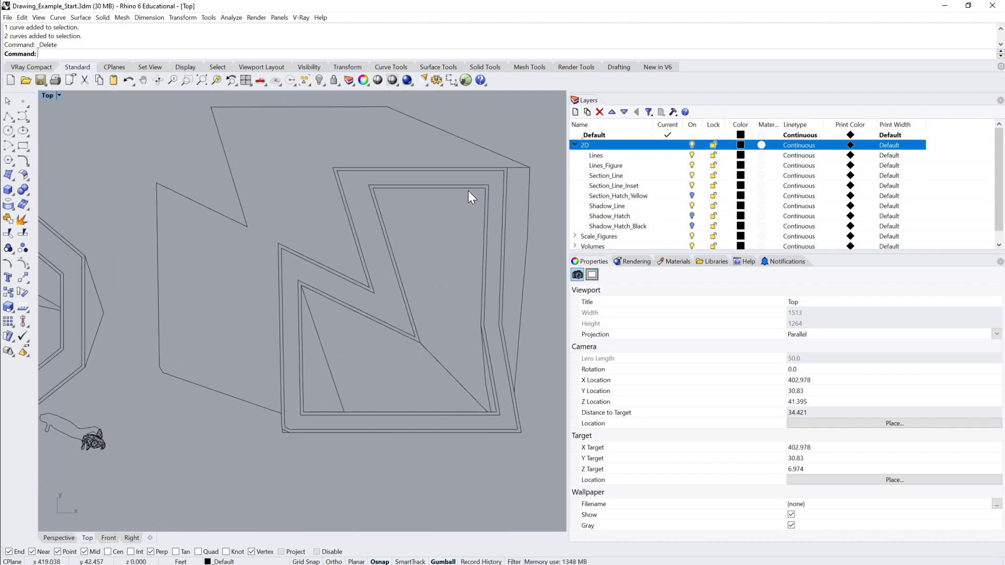
click(597, 156)
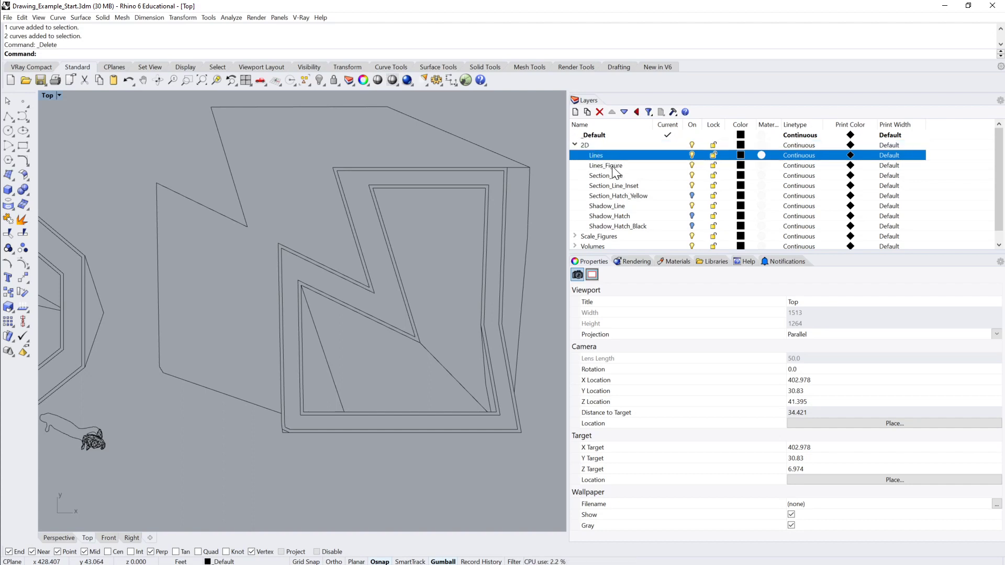
click(610, 167)
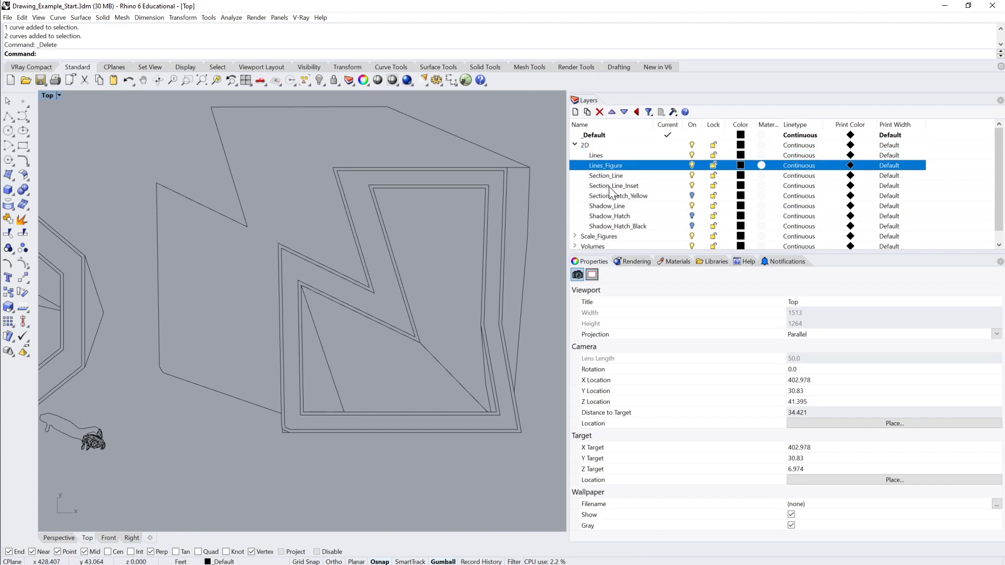
click(614, 177)
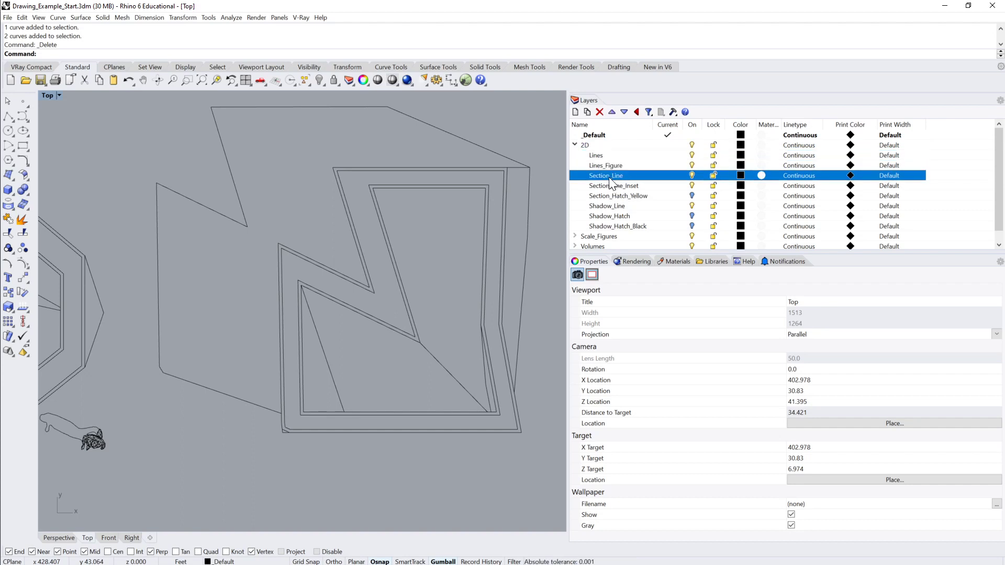
mouse_move(338, 345)
right_down()
mouse_move(298, 341)
mouse_move(373, 332)
right_up()
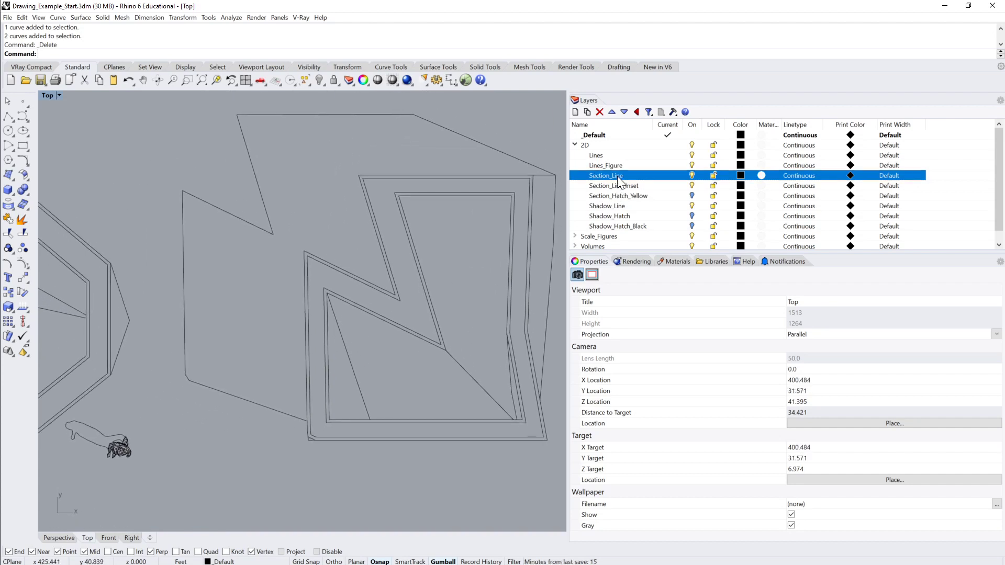
right_drag(500, 197, 476, 195)
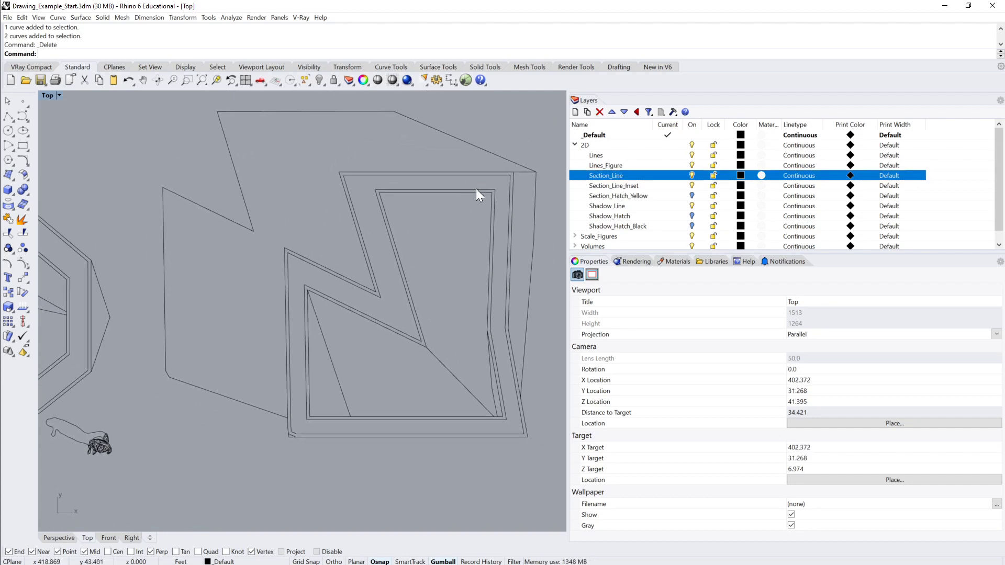
Step: Toggle Section_Line visibility and inspect a section curve's control points with F10
click(692, 175)
click(692, 175)
click(692, 175)
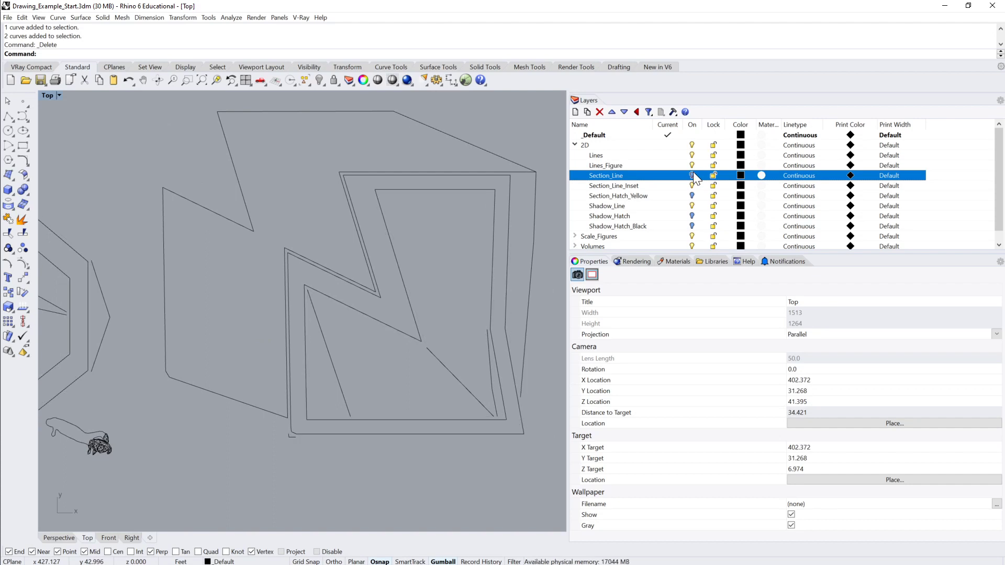
click(692, 175)
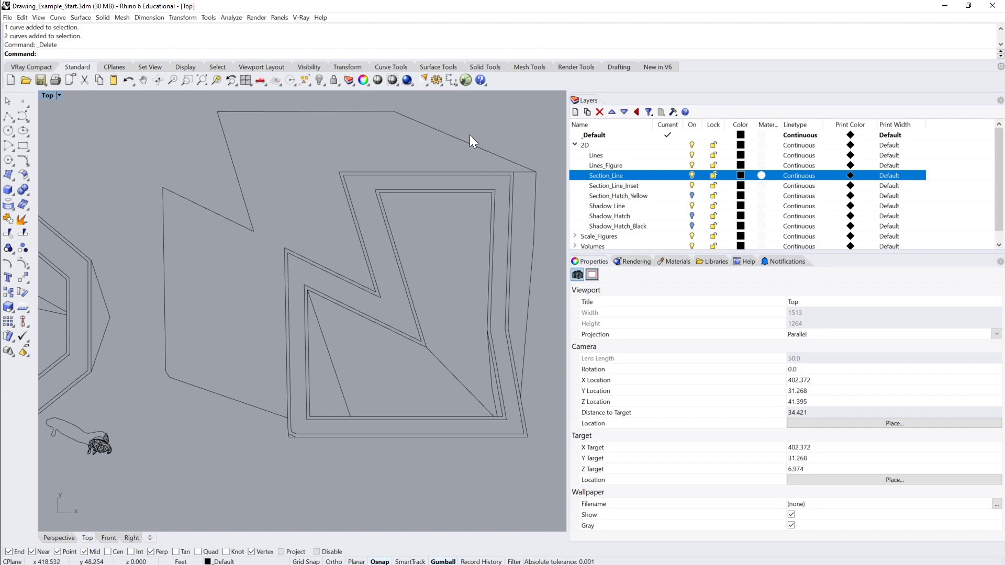
click(512, 173)
key(F10)
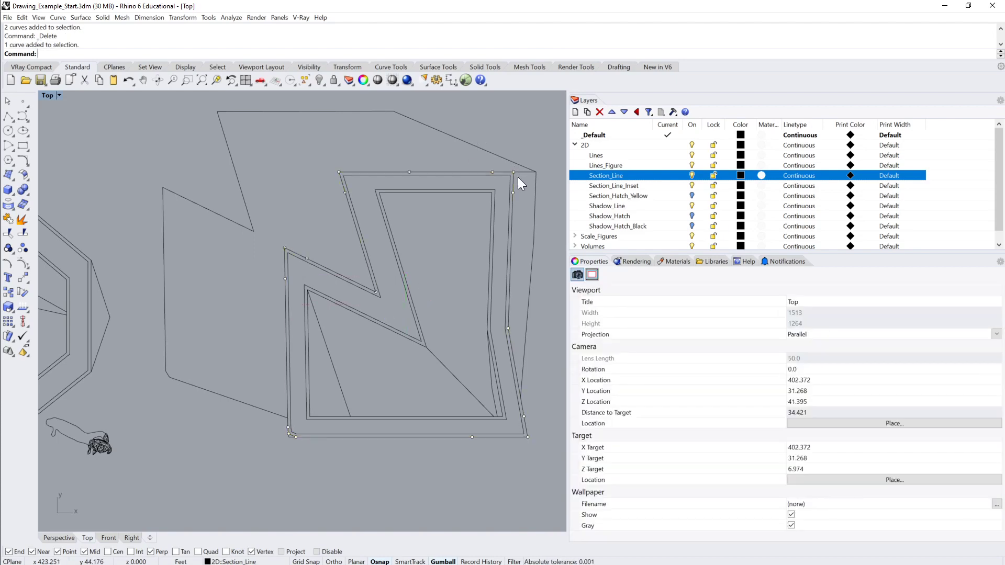
key(Escape)
right_drag(518, 207, 516, 199)
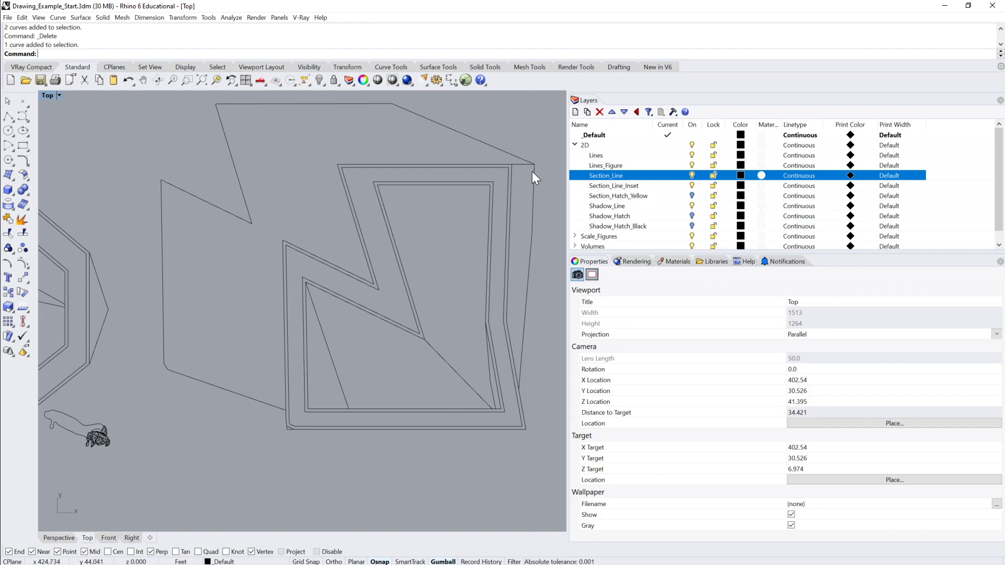
Step: Toggle the Lines layer off and on and test-select two curves
click(606, 153)
click(607, 164)
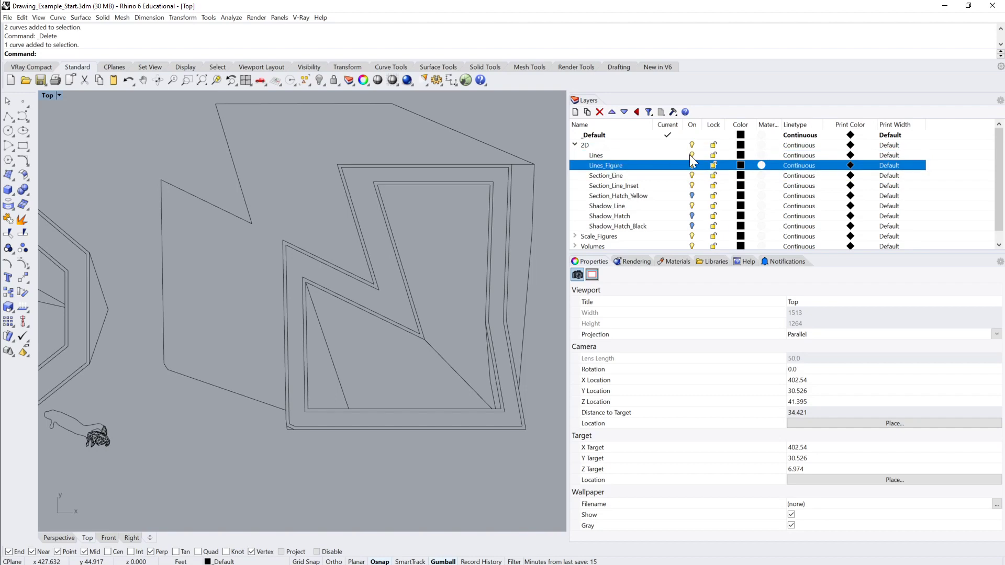
click(692, 155)
click(692, 155)
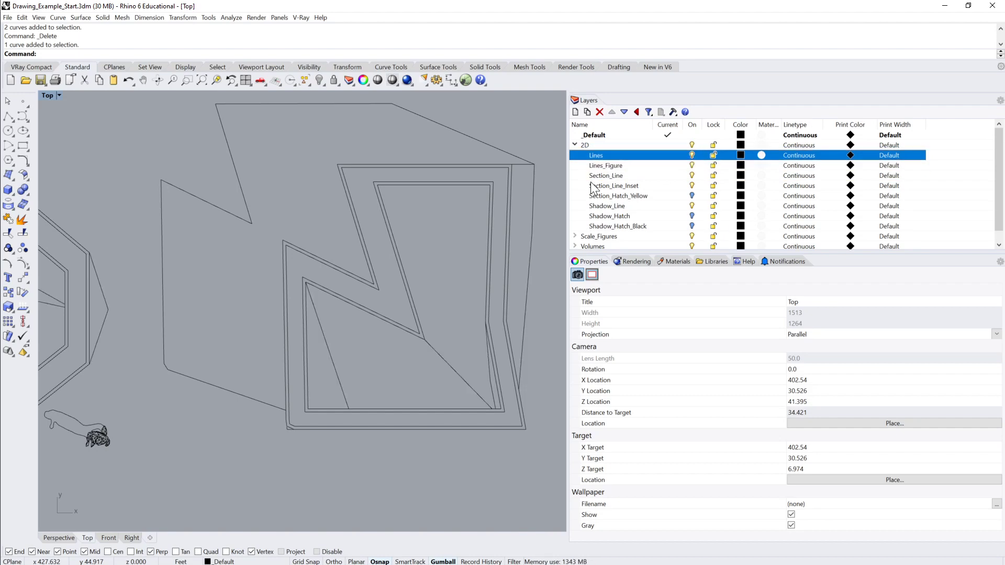
scroll(440, 220, down, 3)
scroll(394, 229, up, 3)
drag(360, 303, 354, 309)
scroll(361, 283, up, 2)
key(Escape)
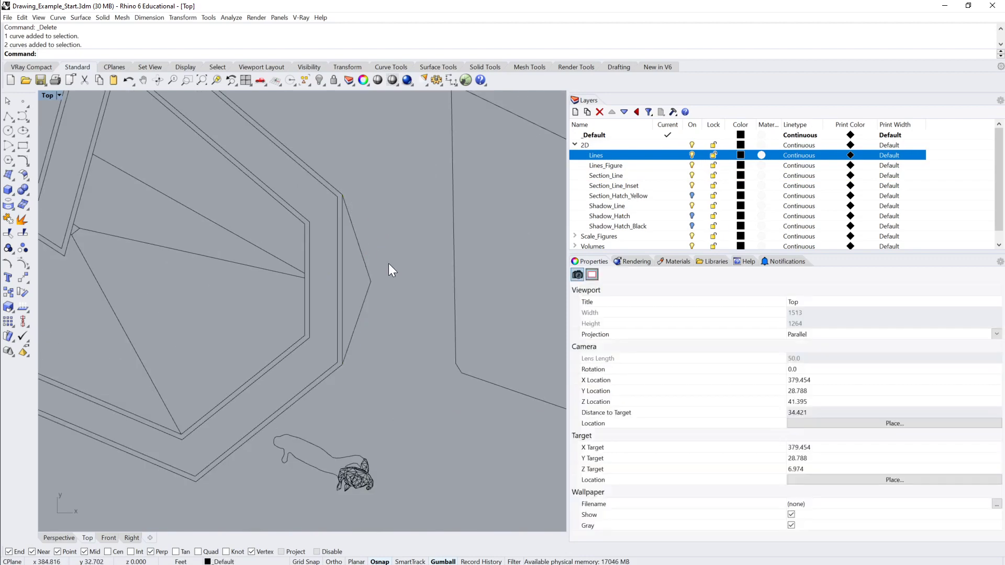
Step: Zoom and pan past the hexagonal volume onto the right-hand Z-shaped figure
right_drag(462, 234, 440, 216)
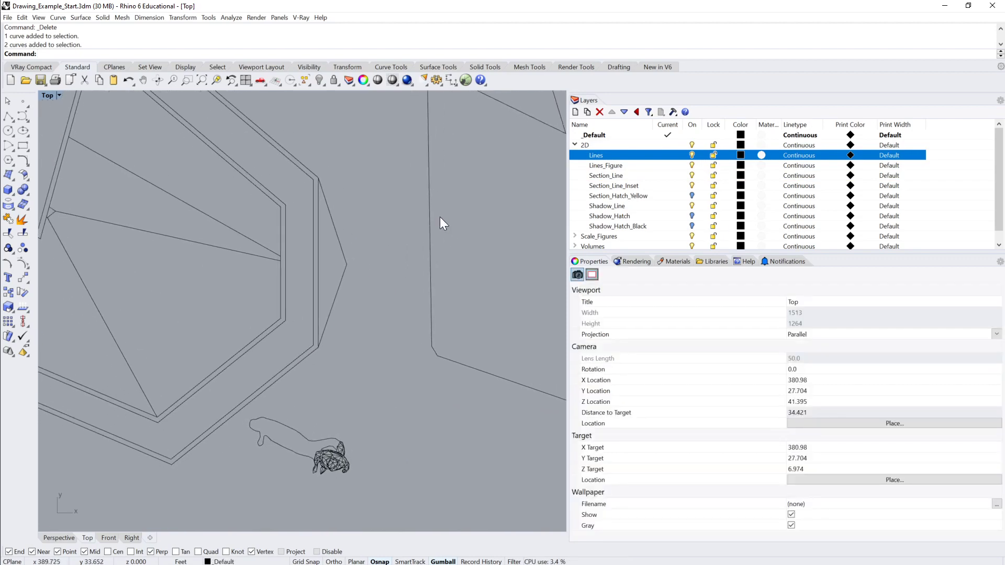
scroll(435, 212, down, 5)
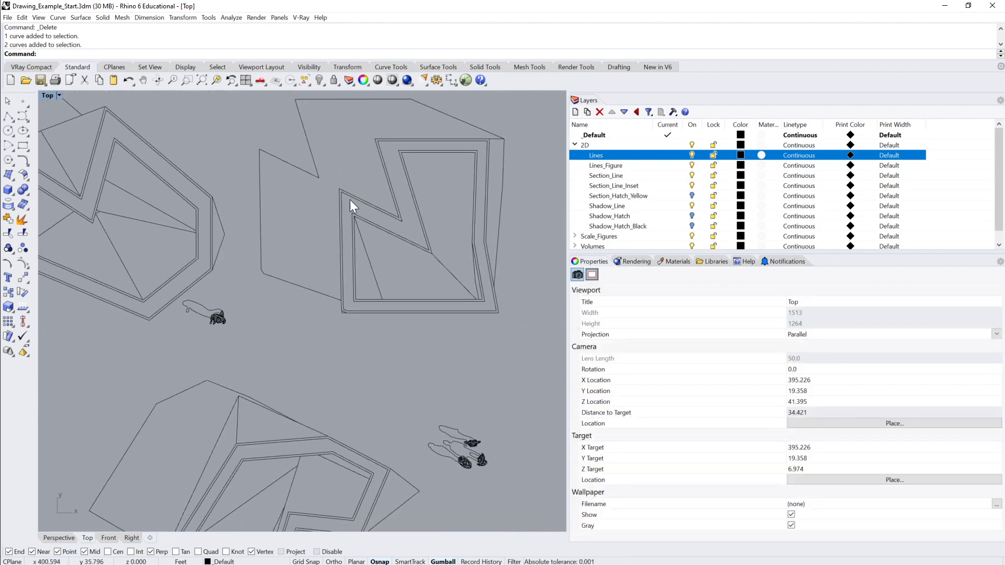
scroll(352, 199, up, 3)
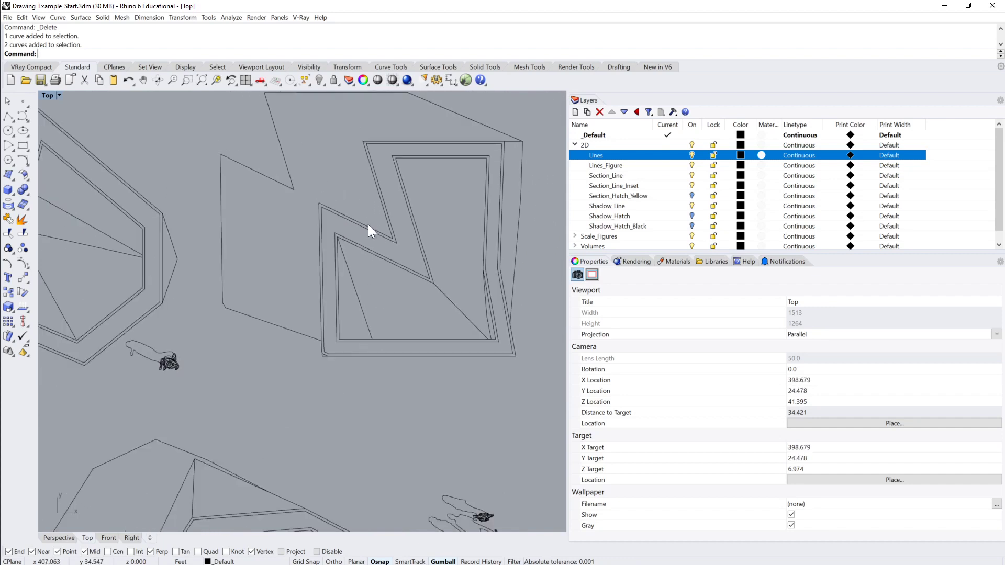
right_drag(369, 224, 371, 231)
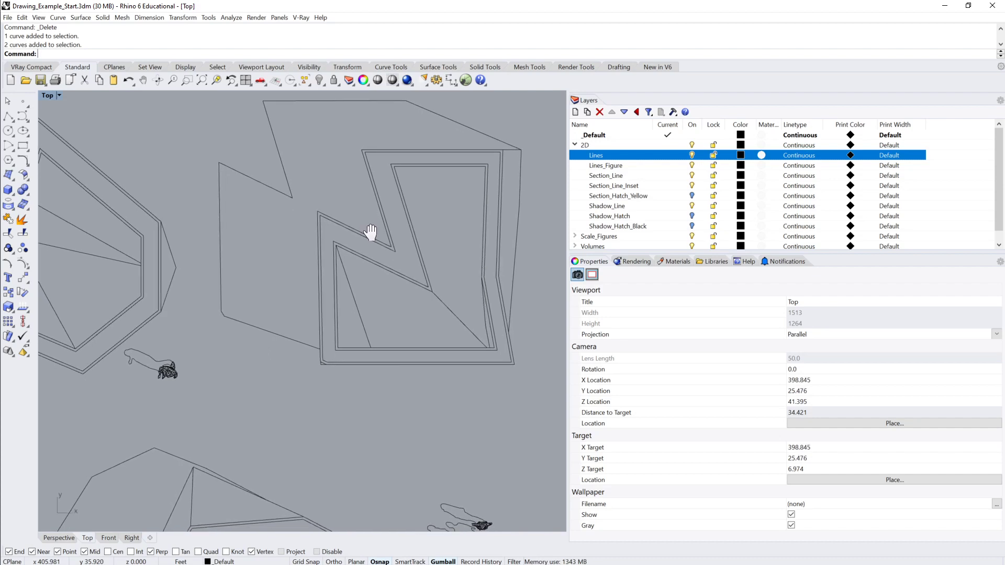
mouse_move(479, 215)
right_down()
mouse_move(469, 246)
mouse_move(476, 218)
right_up()
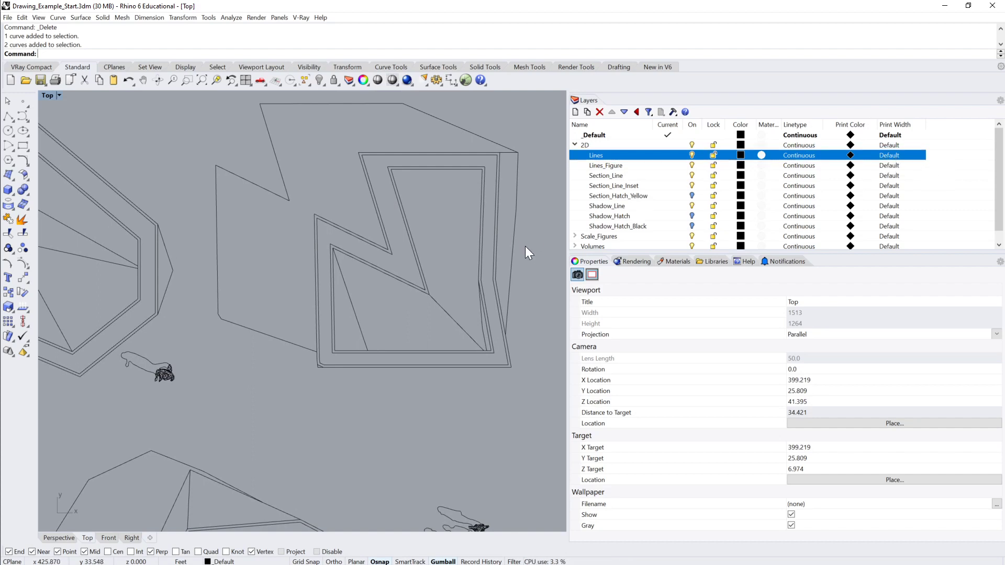
right_drag(525, 246, 517, 243)
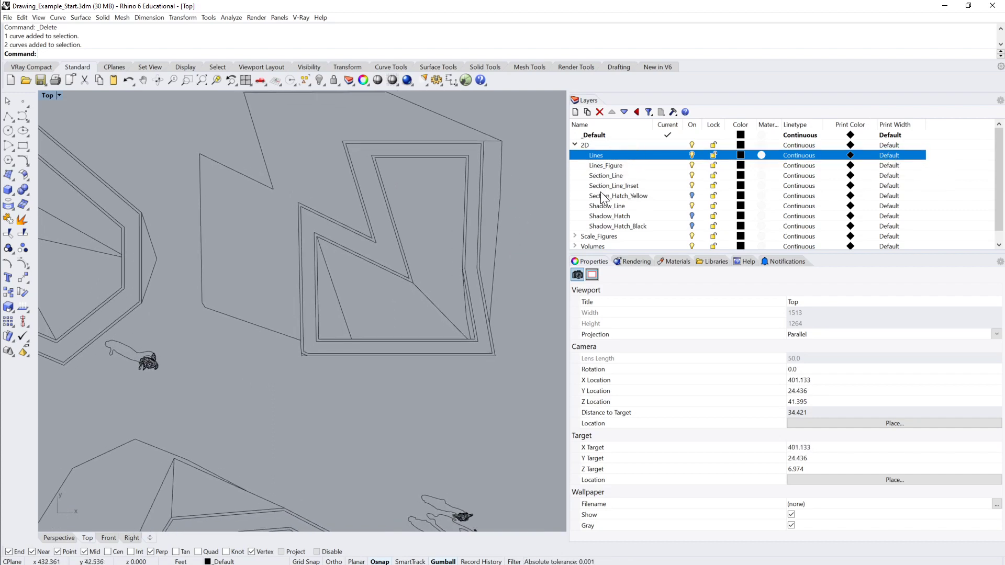
Step: Set the Section_Line layer's print width to 0.35
click(611, 175)
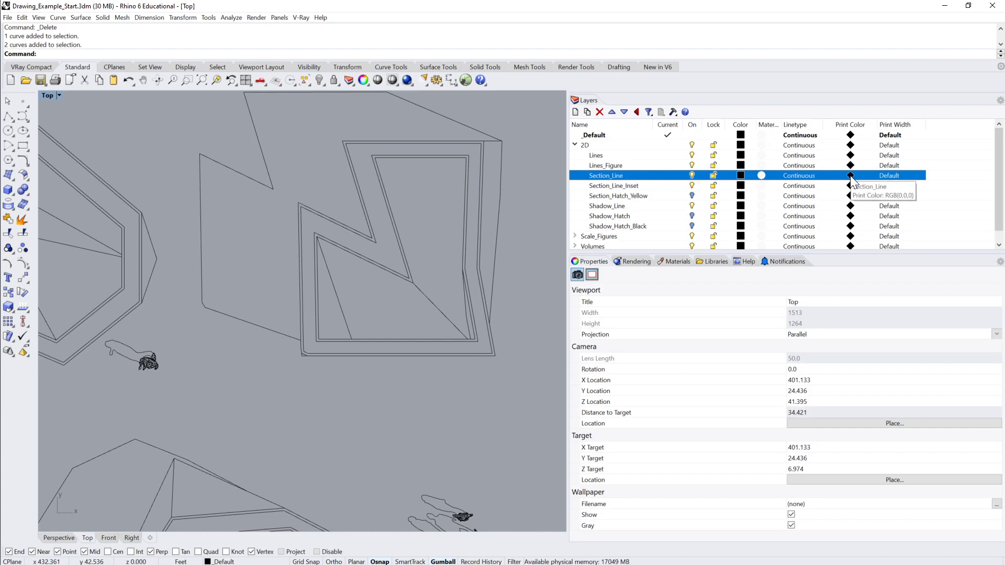
click(890, 175)
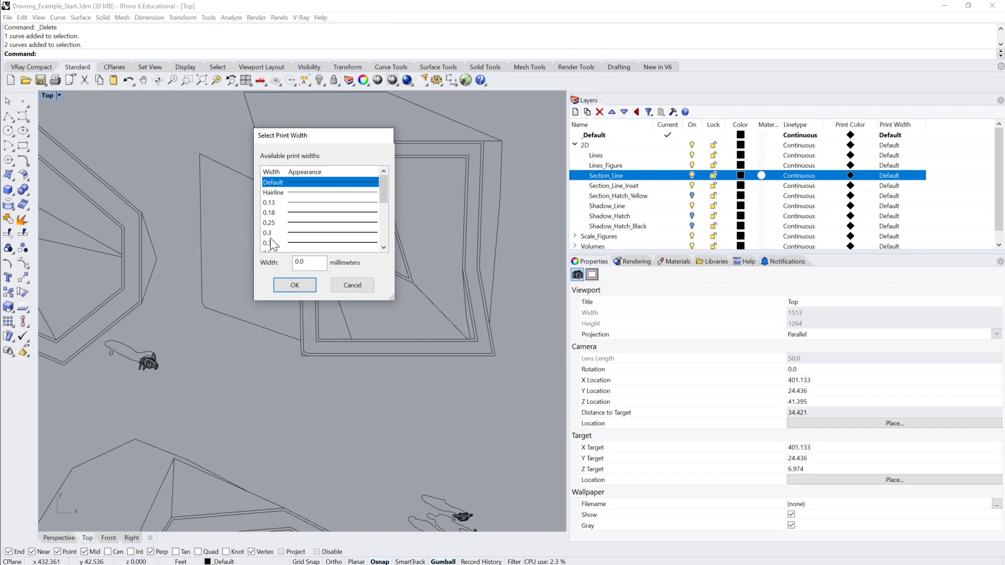
drag(385, 190, 385, 197)
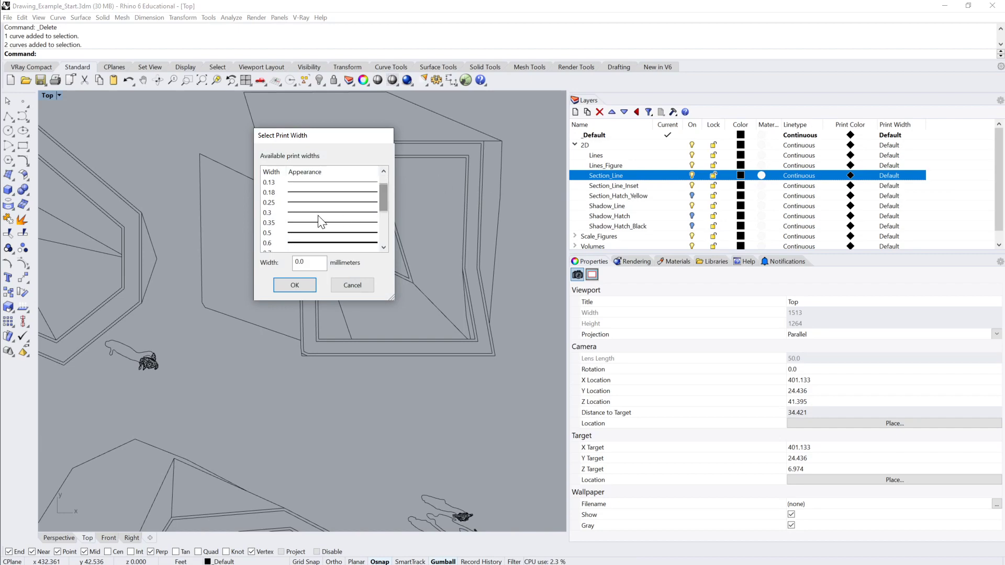
click(283, 224)
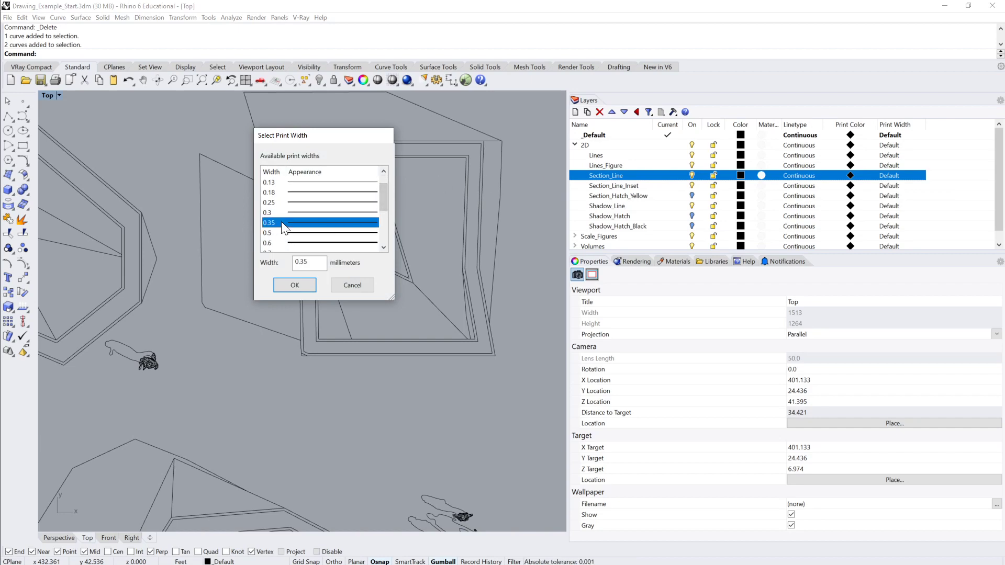
click(294, 284)
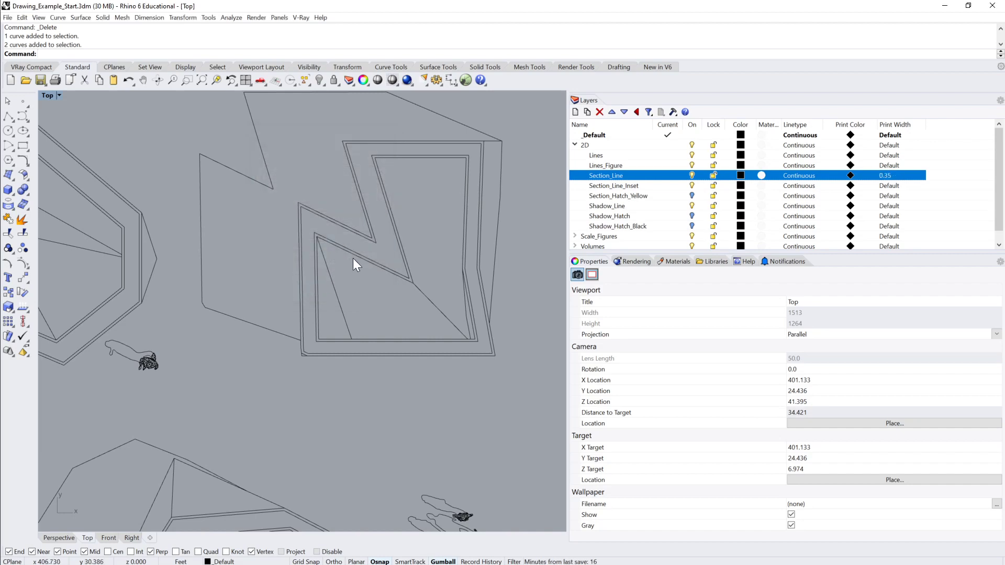
Step: Toggle Section_Line visibility to check it, then run PrintDisplay
scroll(491, 241, up, 5)
scroll(487, 228, down, 2)
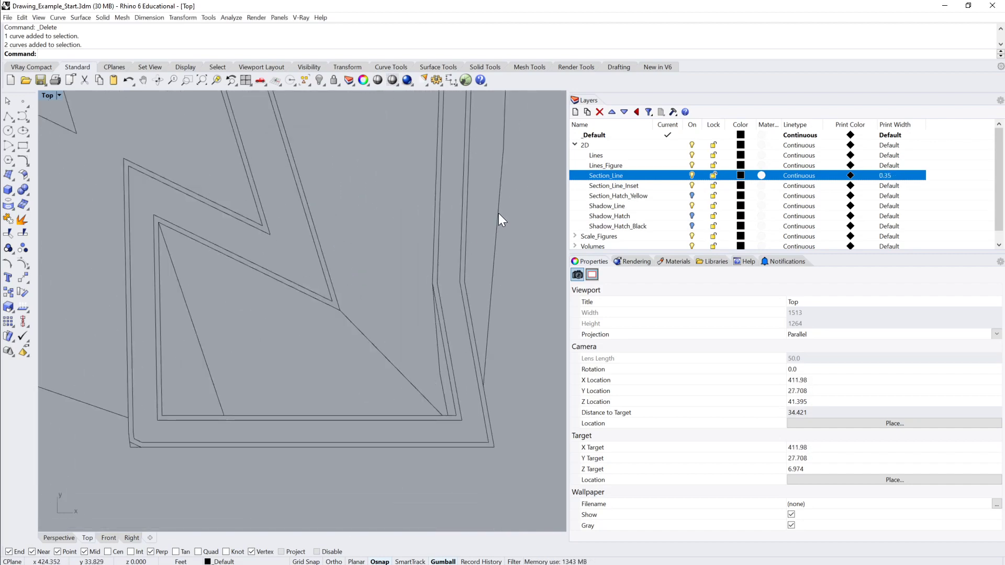
click(693, 173)
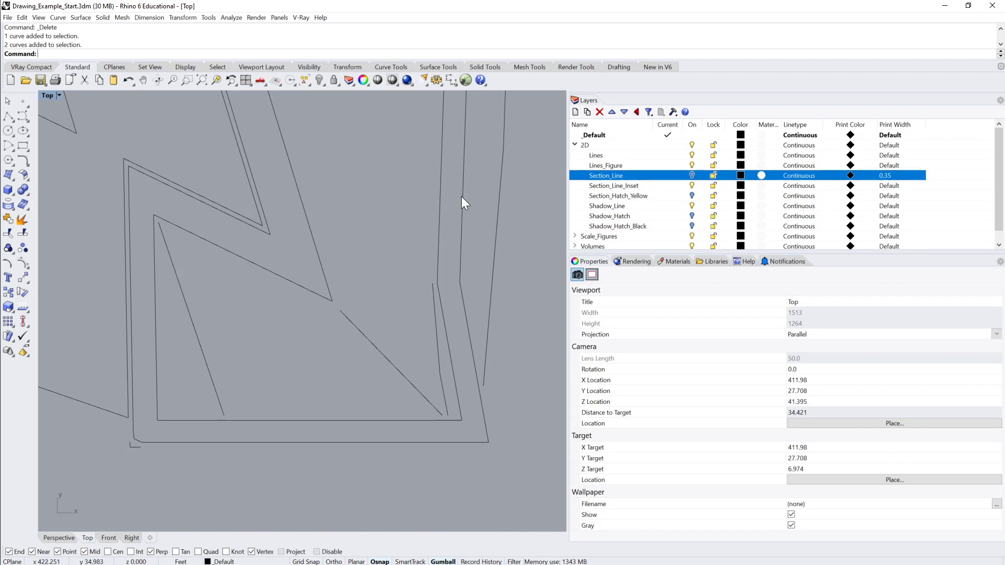
click(691, 175)
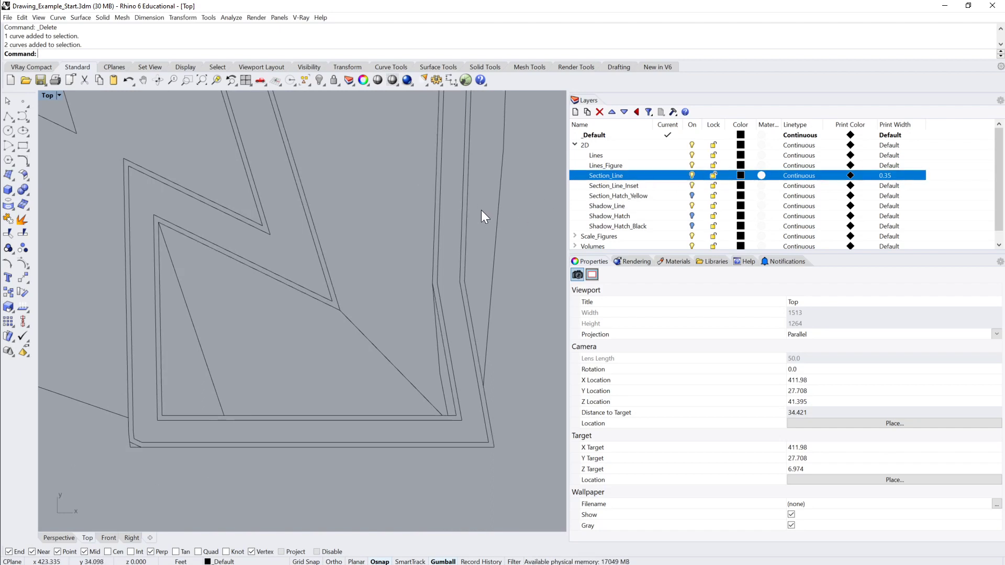
text(PrintDisplay)
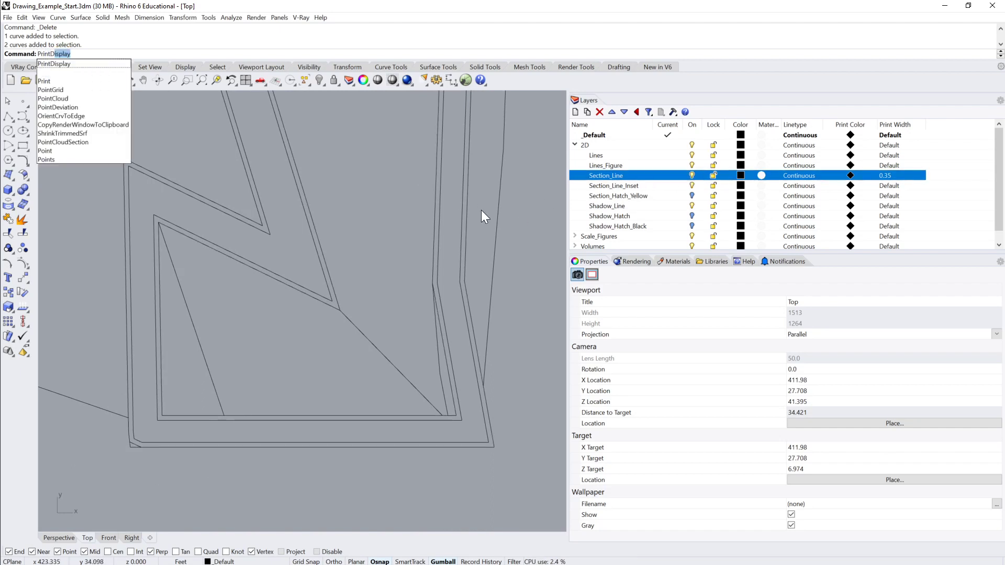
key(Return)
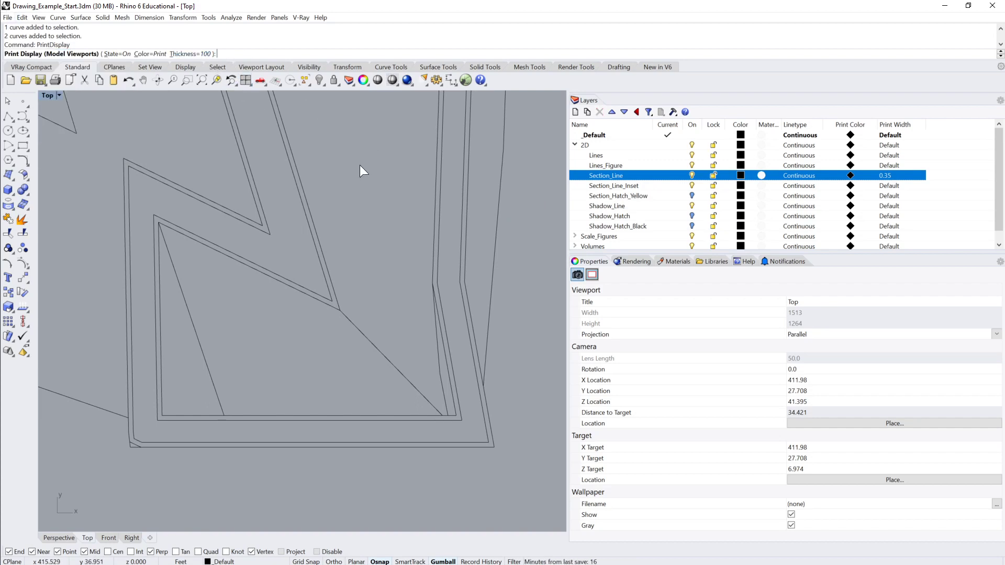
Step: Set the outer section curve's Print Width to By Layer and zoom out to check its thickness
key(Return)
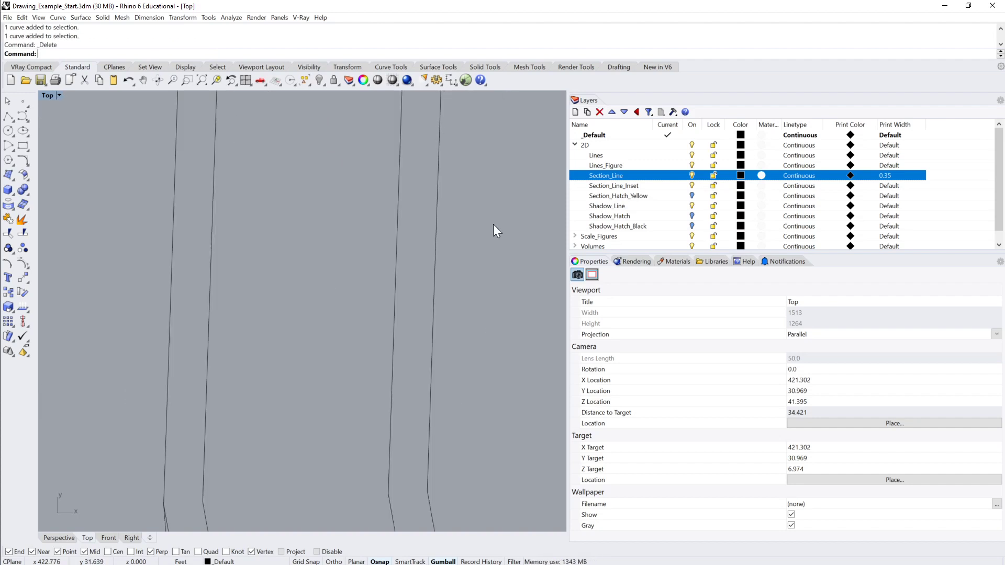
click(437, 208)
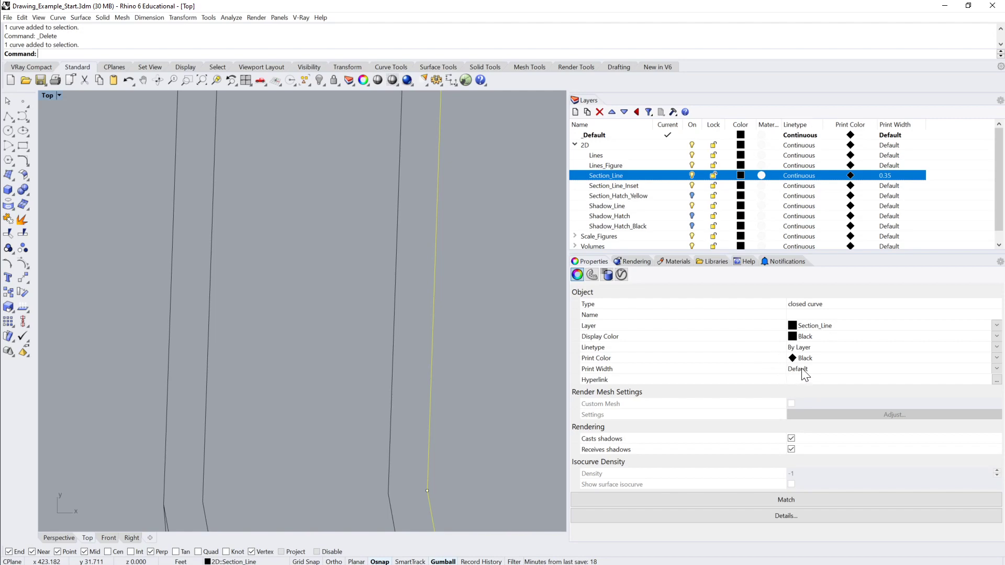
click(995, 369)
click(965, 370)
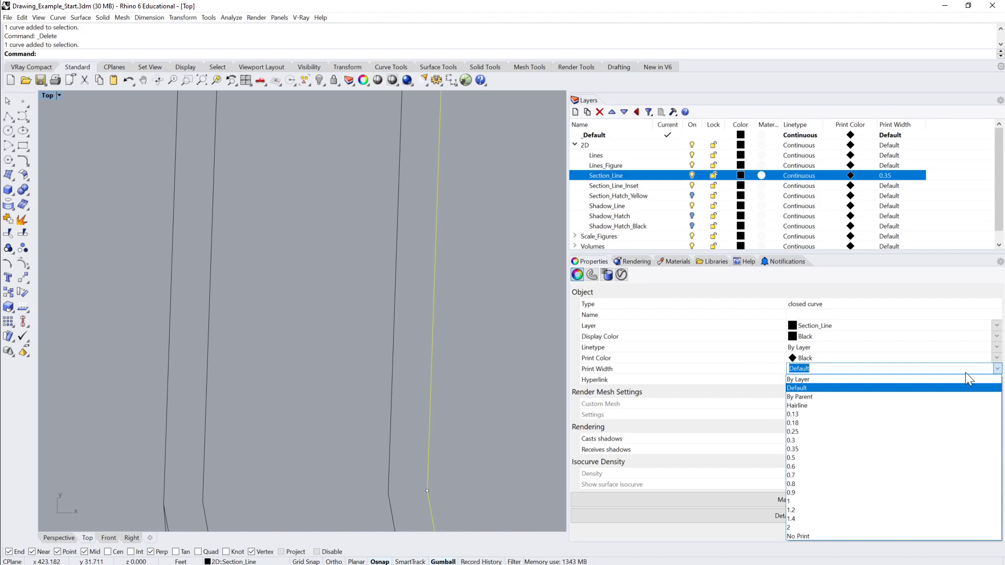
click(913, 379)
click(509, 353)
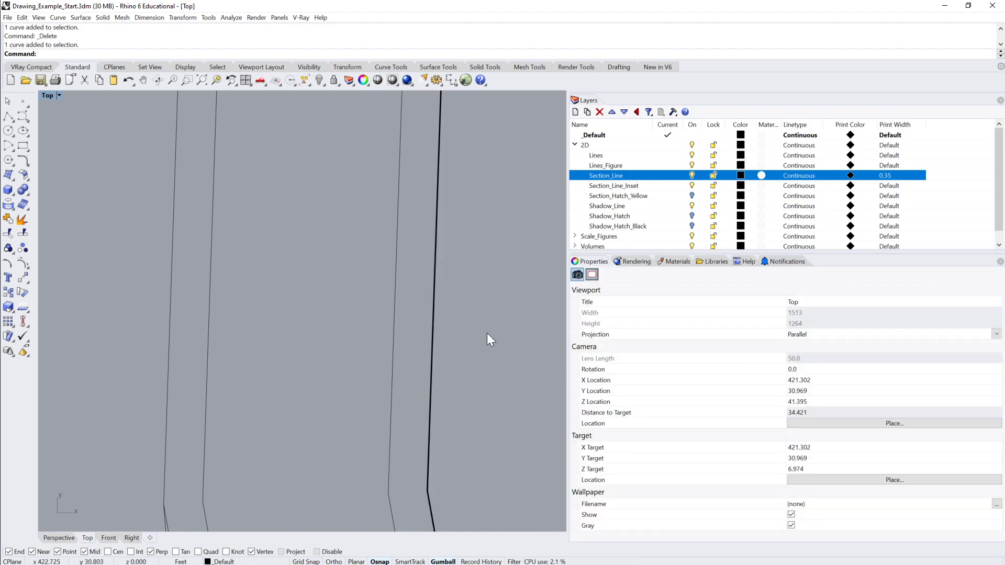
click(419, 367)
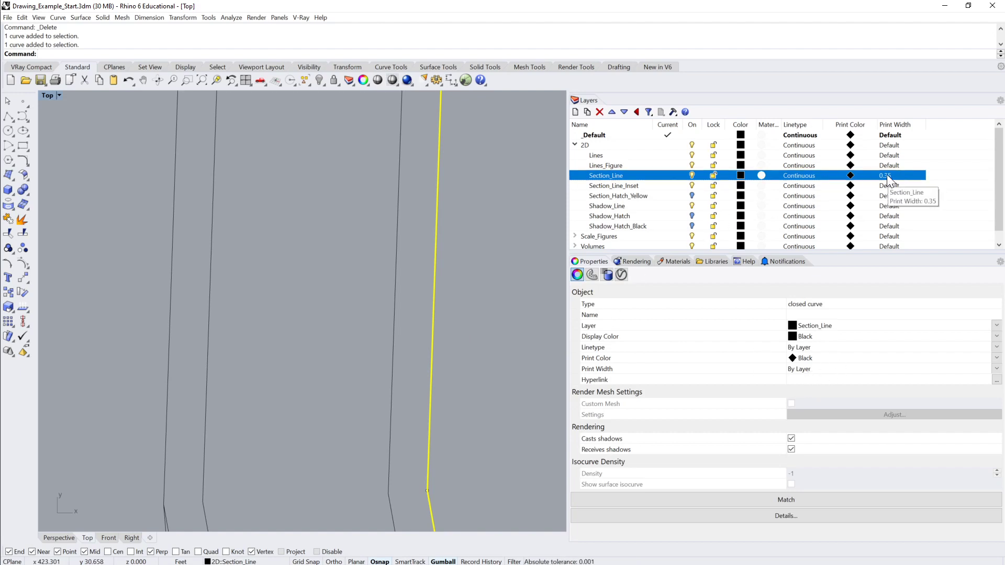
click(510, 236)
scroll(436, 233, down, 5)
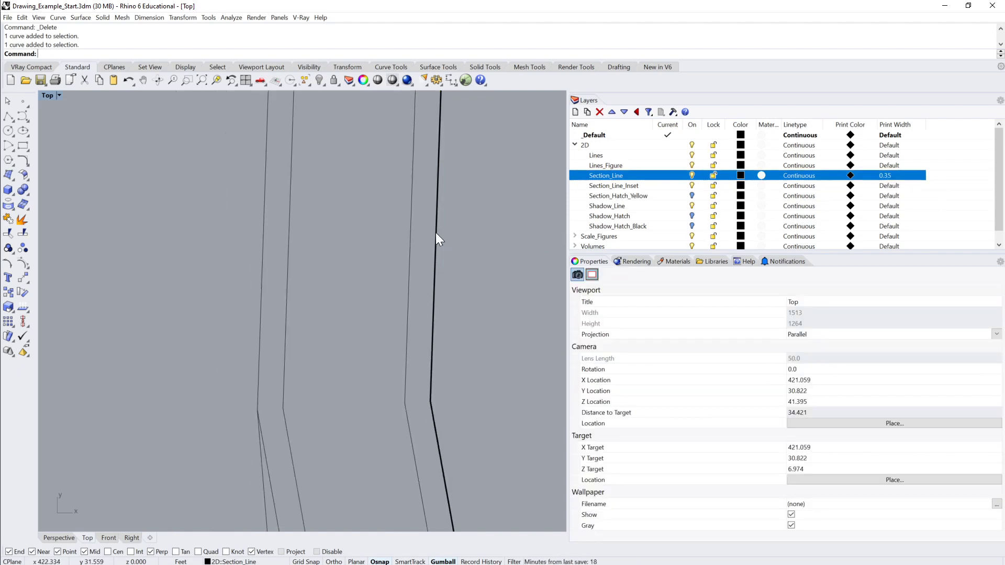
scroll(440, 231, down, 6)
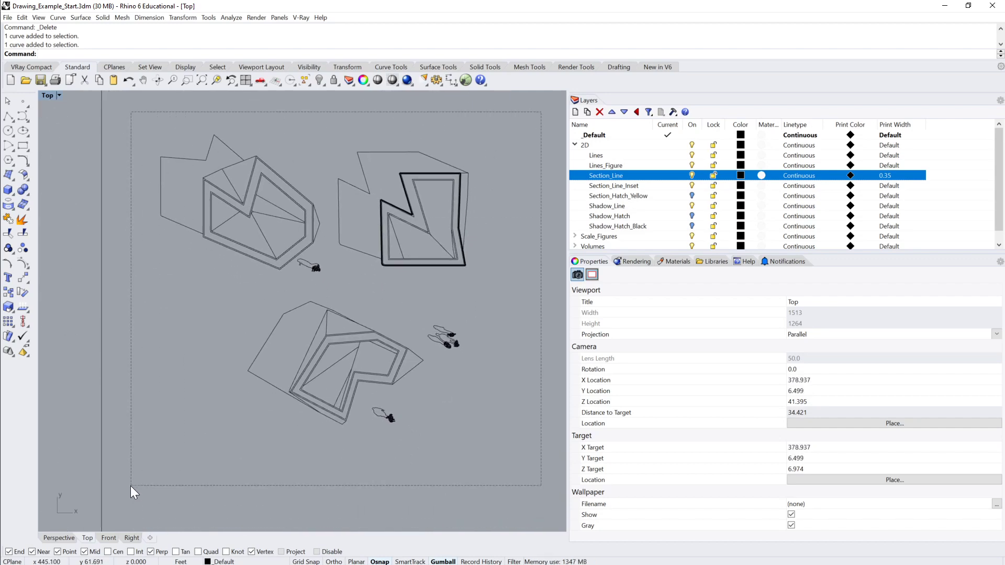
Step: Select all curves and set their Print Width and Print Color to By Layer
key(ctrl+a)
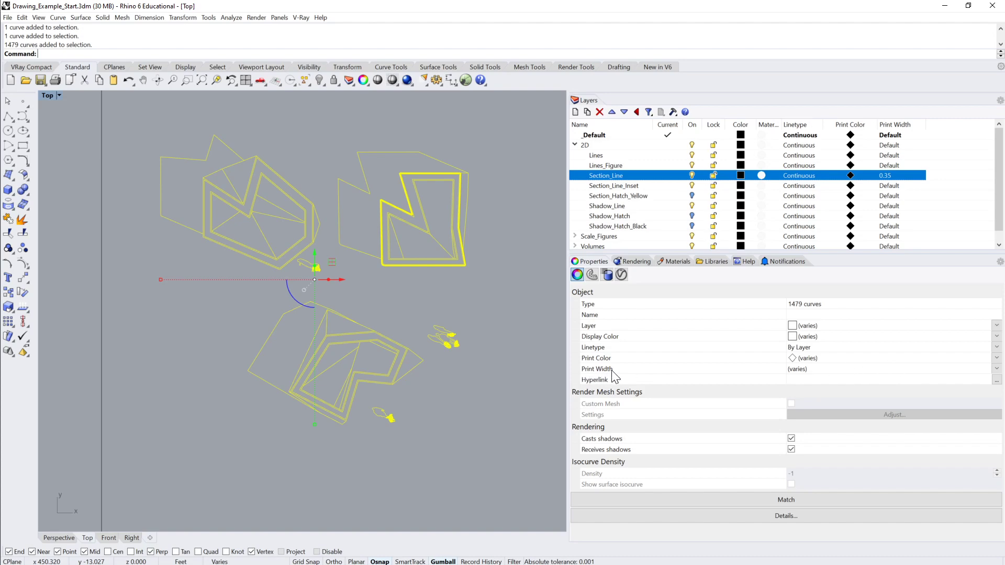
click(998, 373)
click(998, 373)
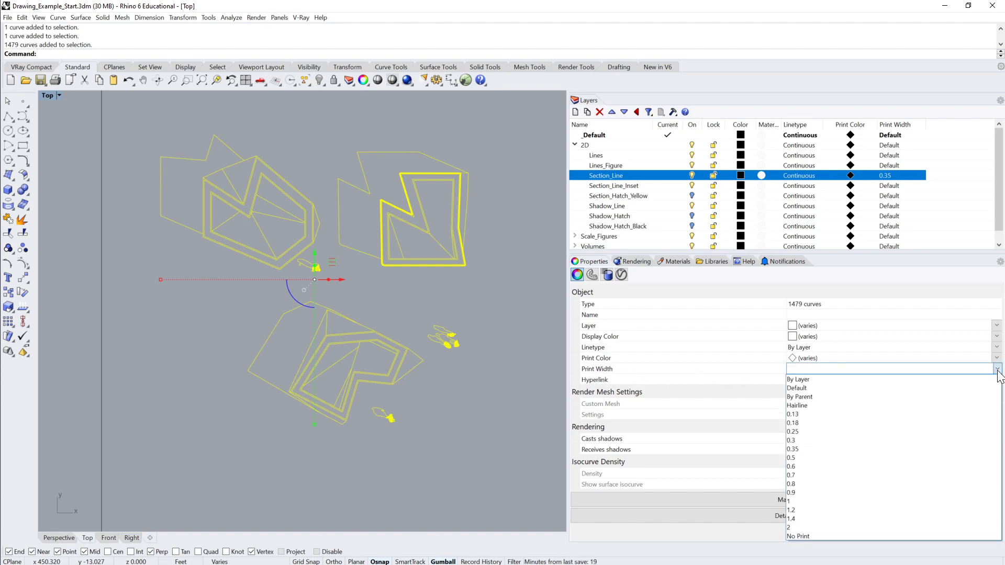
click(931, 380)
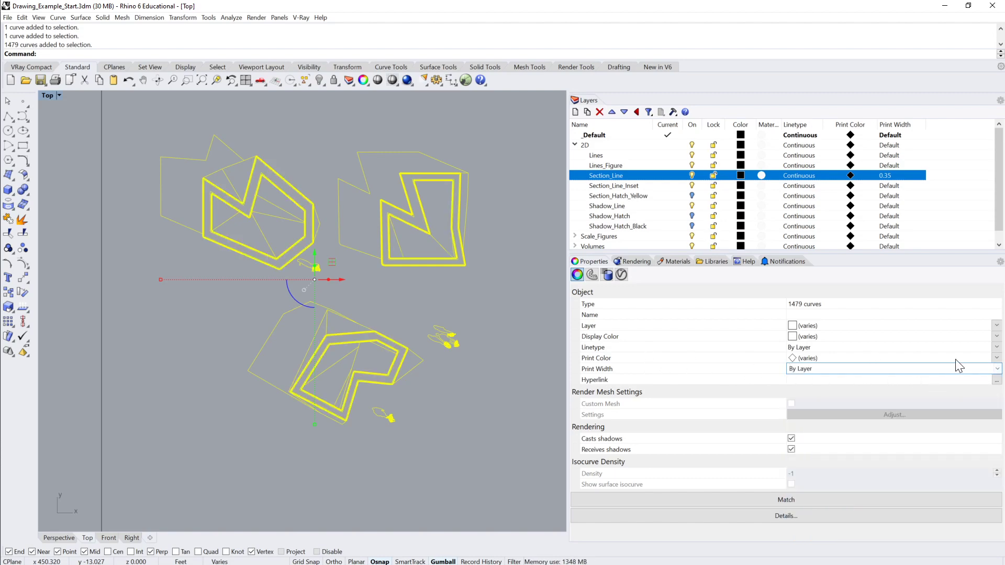
click(996, 358)
click(997, 358)
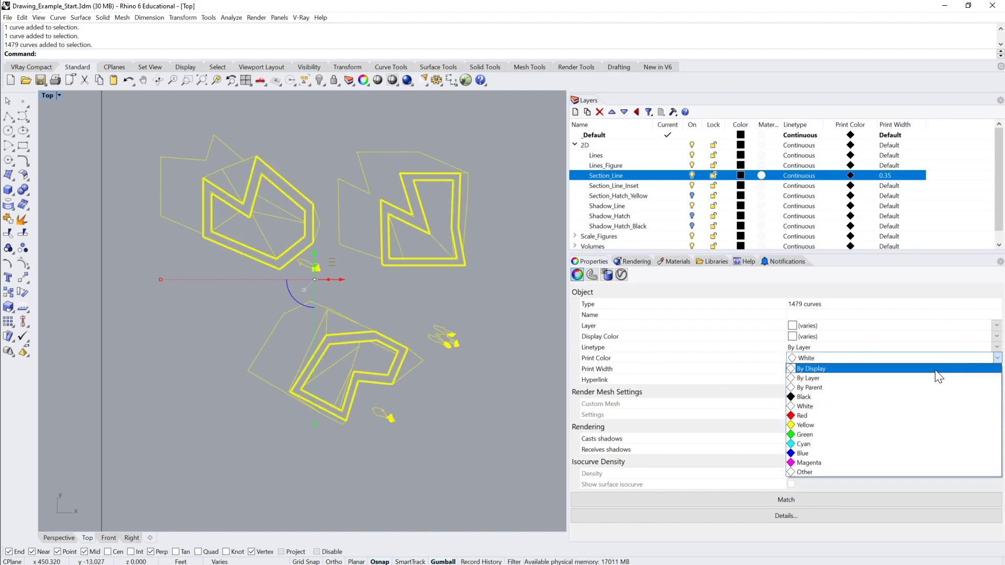
click(919, 378)
click(463, 314)
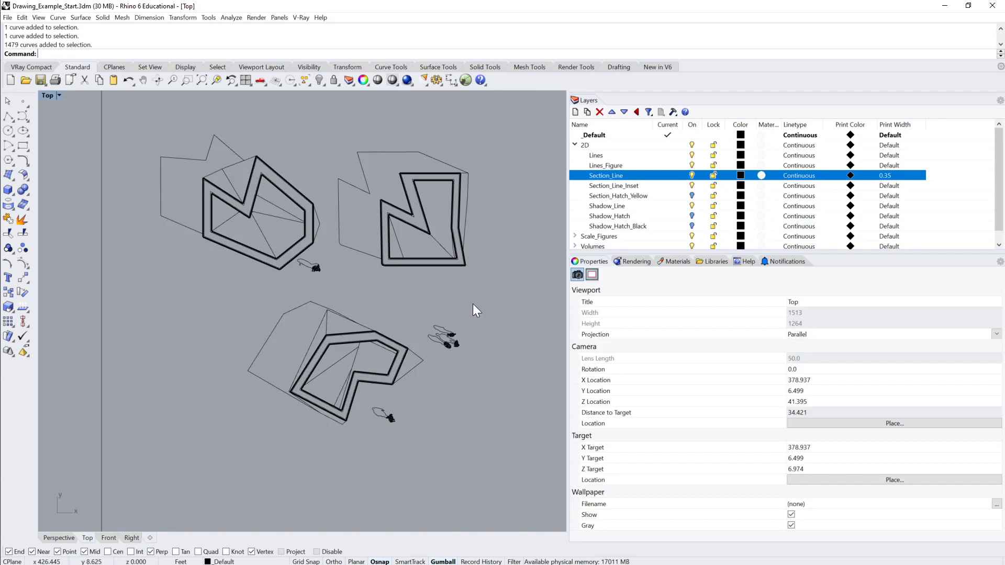
Step: Toggle Section_Line visibility off and on to compare the thick outlines
scroll(450, 251, up, 3)
scroll(463, 225, down, 6)
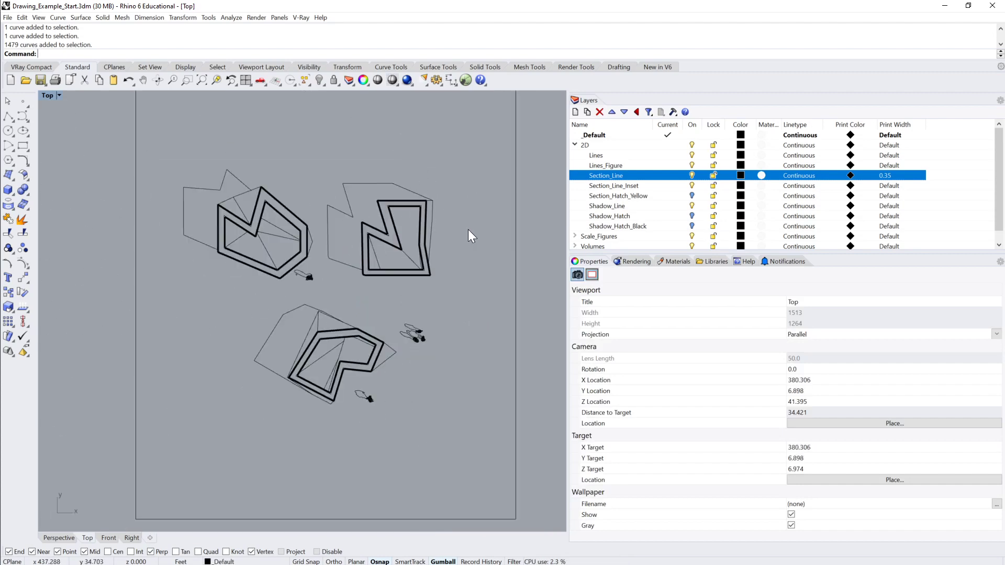
scroll(455, 251, up, 12)
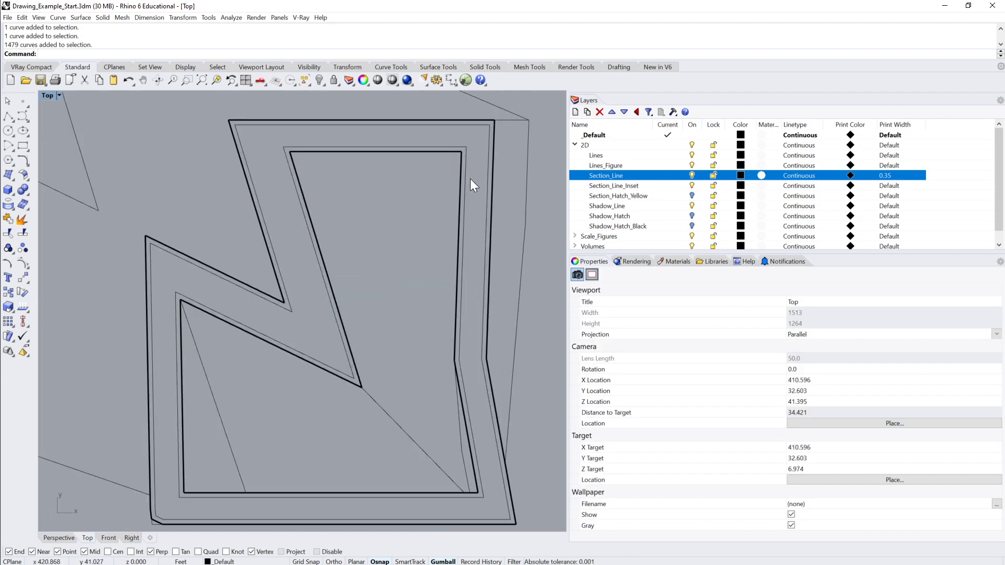
click(691, 175)
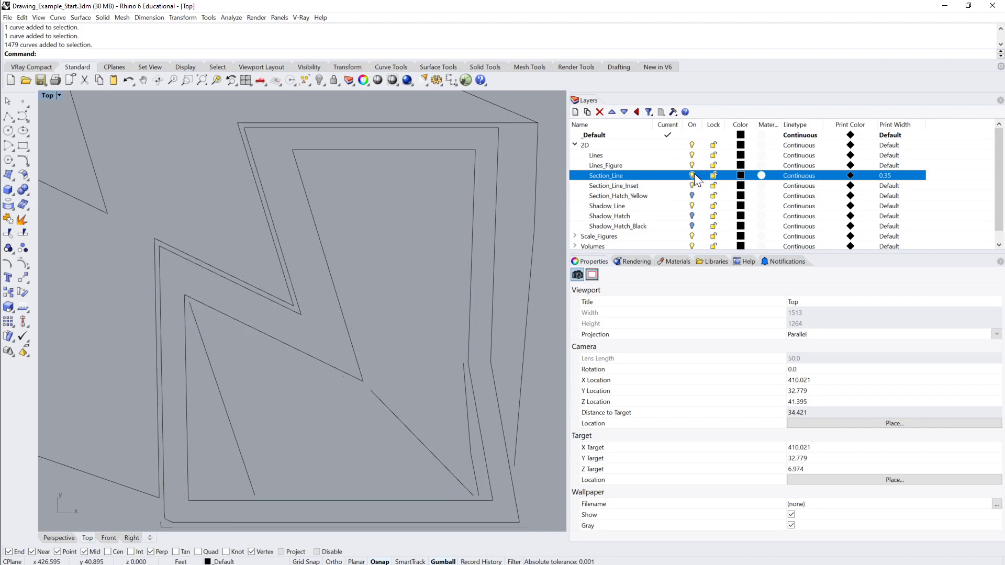
click(691, 175)
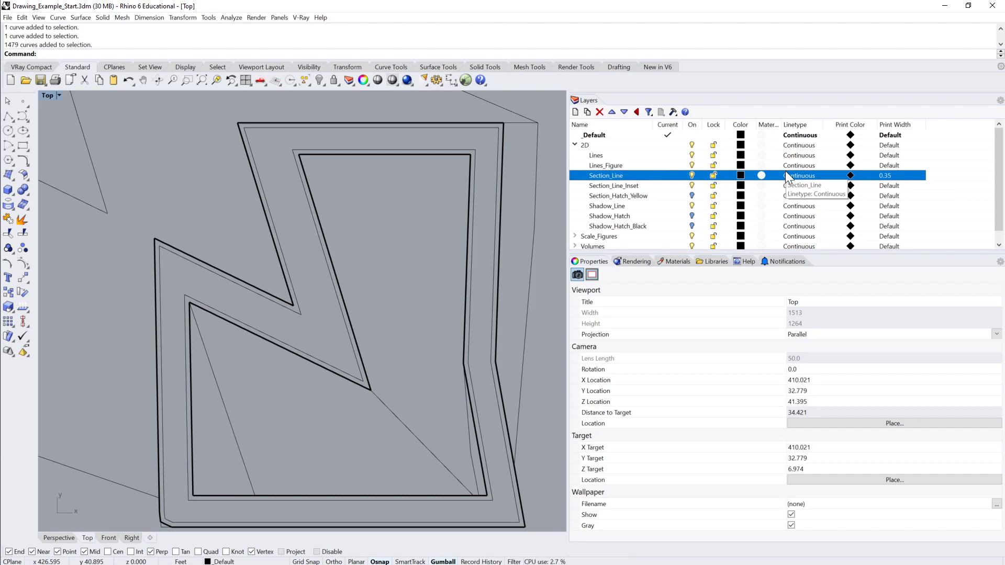
Step: Choose 0.13 as the Lines layer's print width in Select Print Width
click(607, 157)
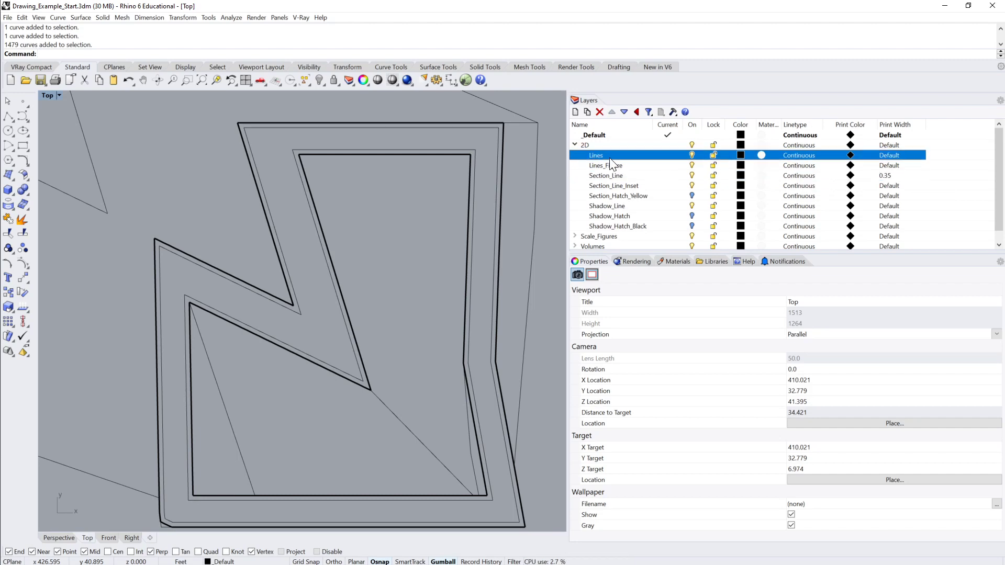
click(886, 155)
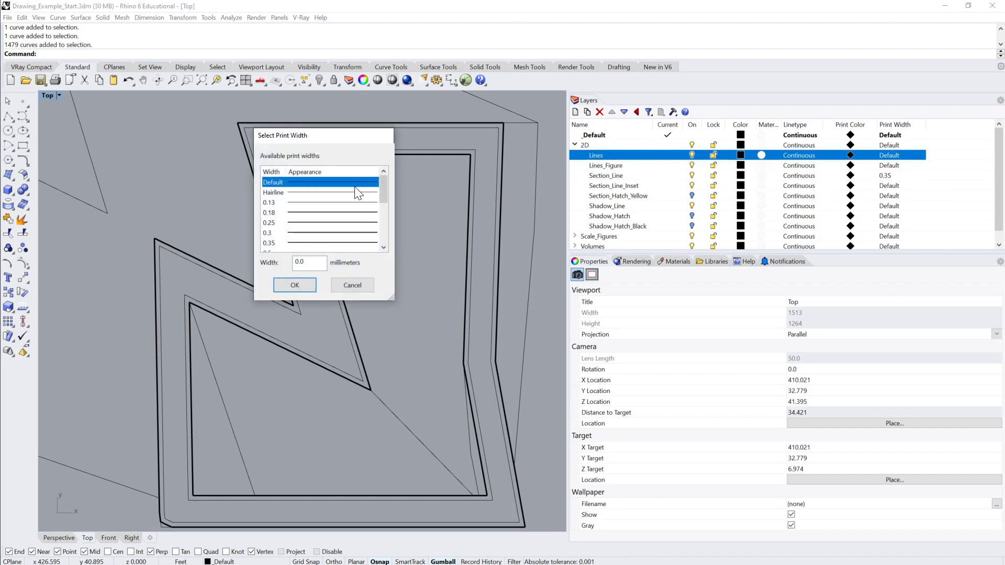
click(308, 204)
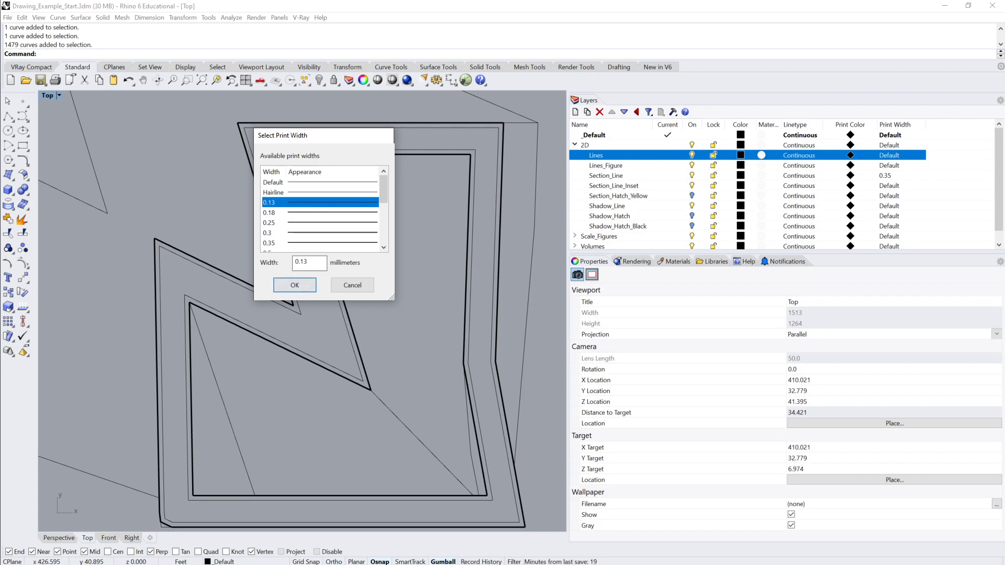
click(295, 286)
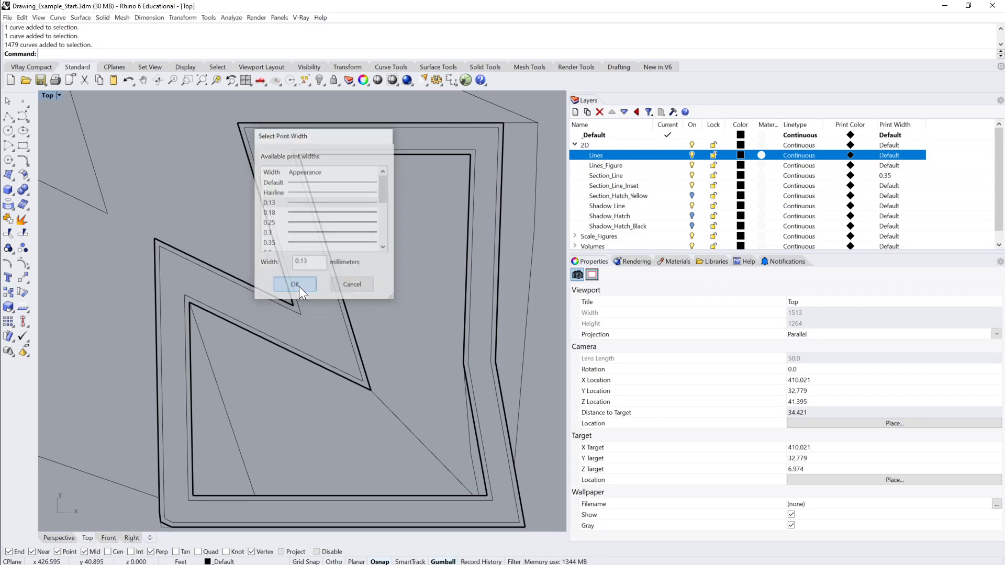
scroll(426, 244, down, 5)
scroll(426, 244, up, 8)
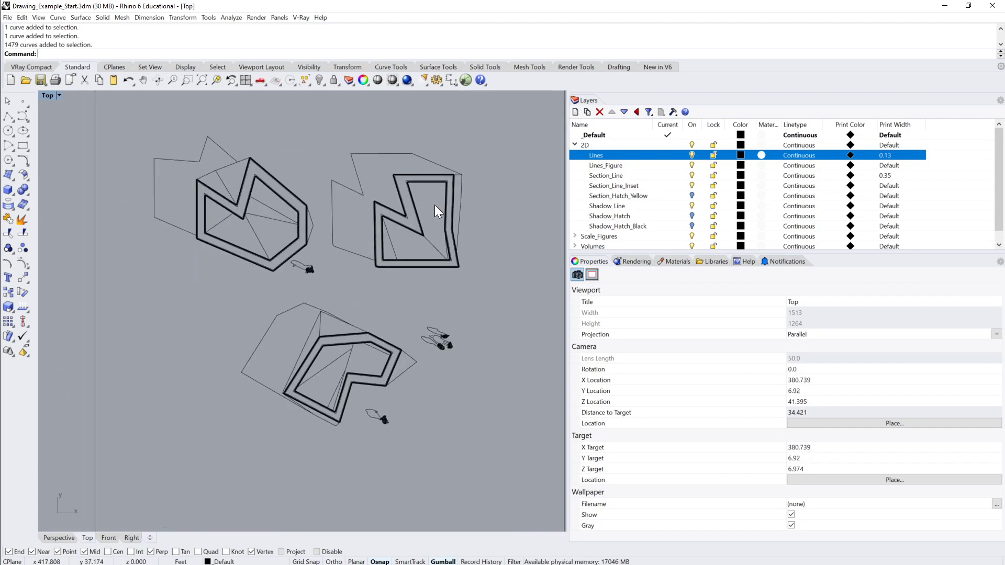
right_drag(429, 206, 415, 265)
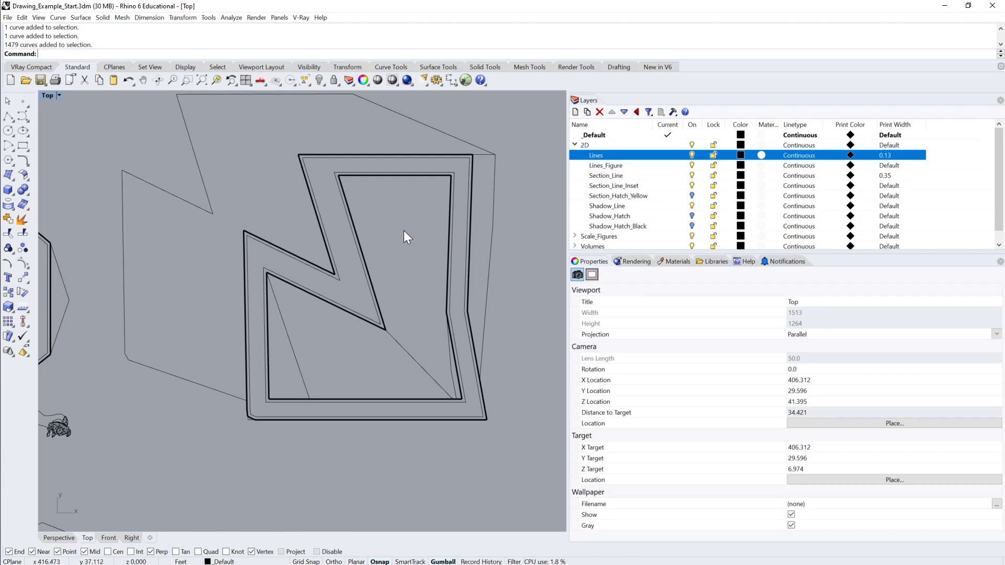
scroll(406, 257, up, 2)
scroll(463, 204, up, 1)
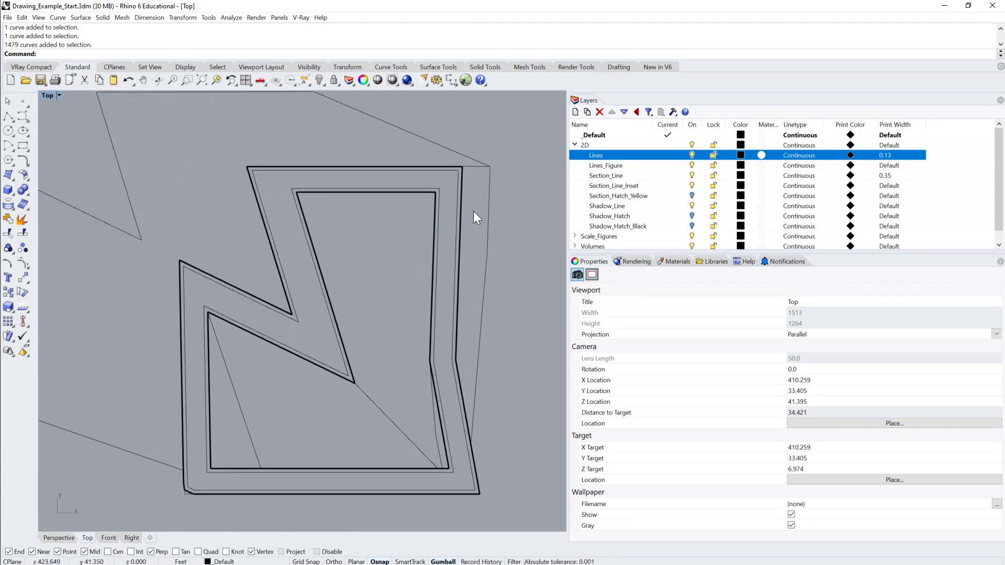
scroll(465, 198, down, 4)
right_drag(466, 190, 416, 190)
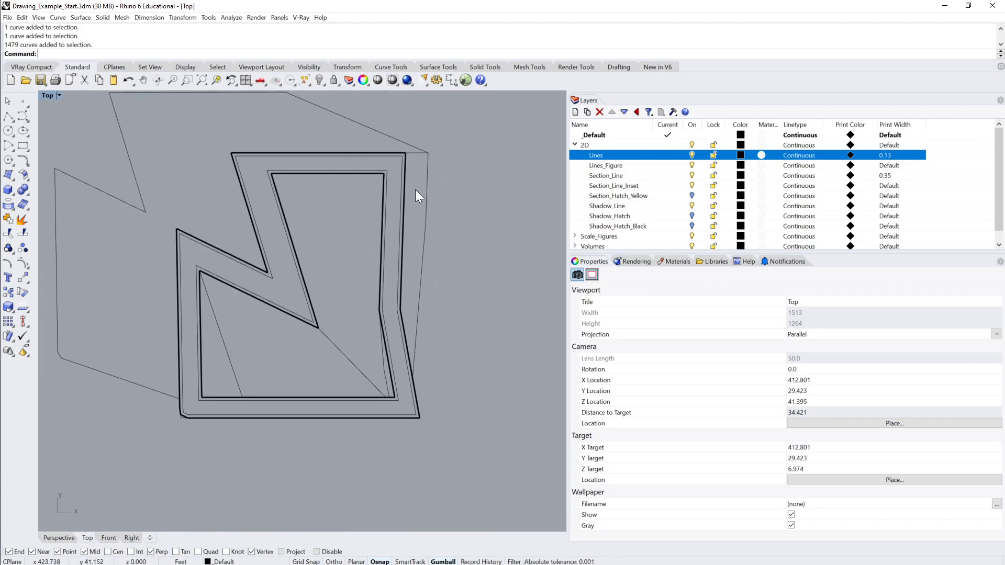
right_drag(476, 227, 413, 216)
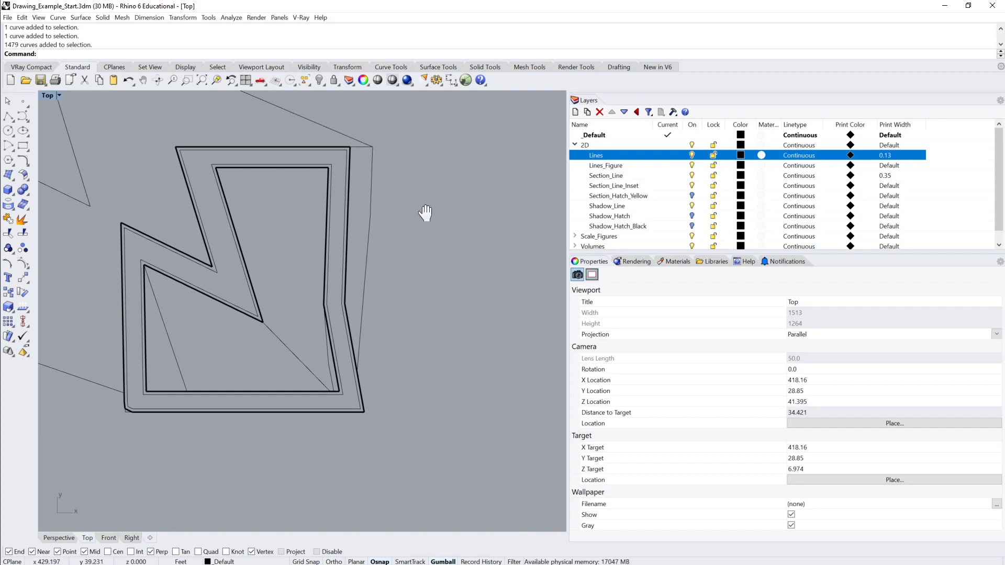
scroll(480, 224, down, 6)
right_drag(479, 224, 487, 202)
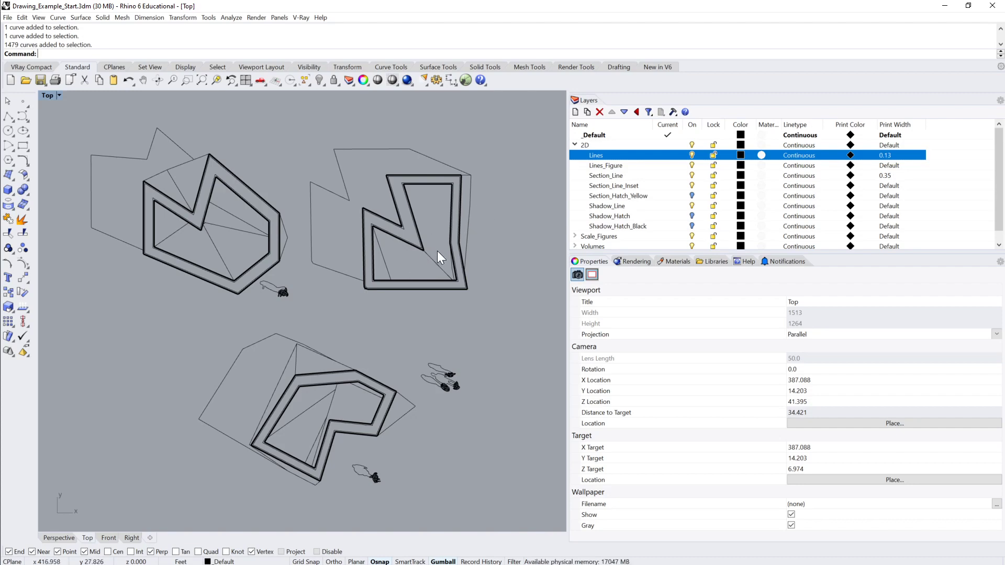
scroll(437, 251, up, 6)
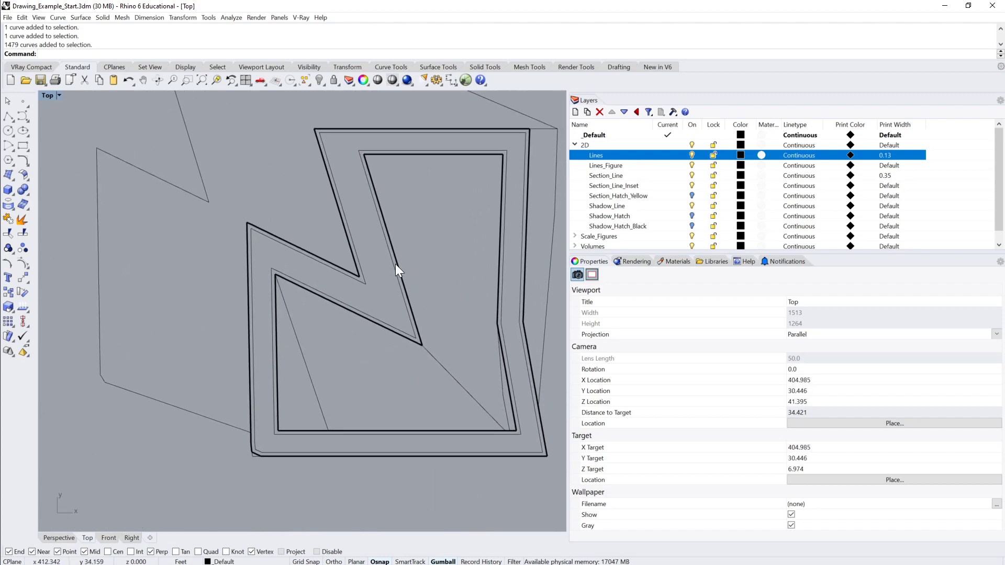
right_drag(395, 270, 377, 253)
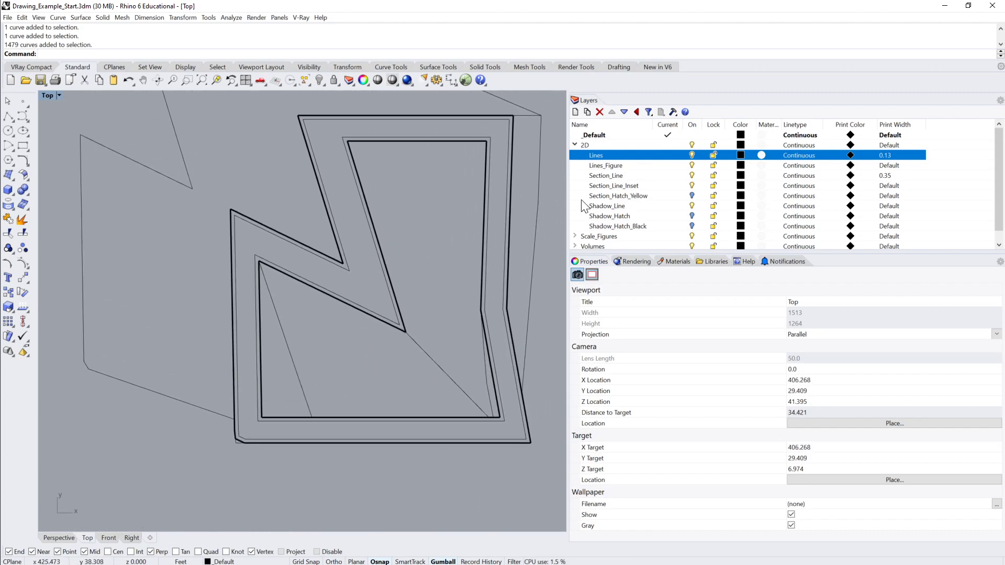
Step: Toggle Shadow_Hatch_Black's visibility off and on to compare the solid black shadow fills
right_click(696, 227)
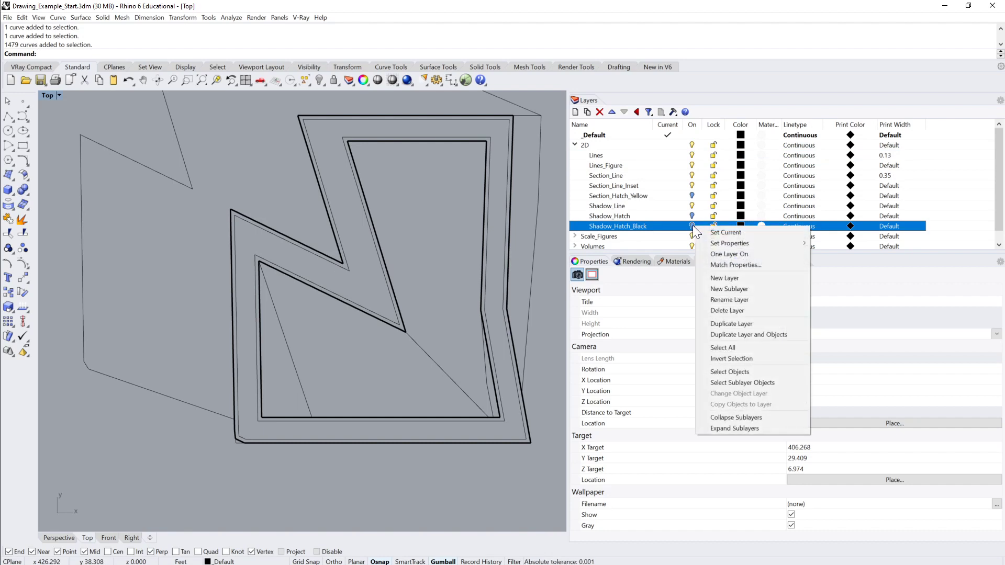
click(692, 226)
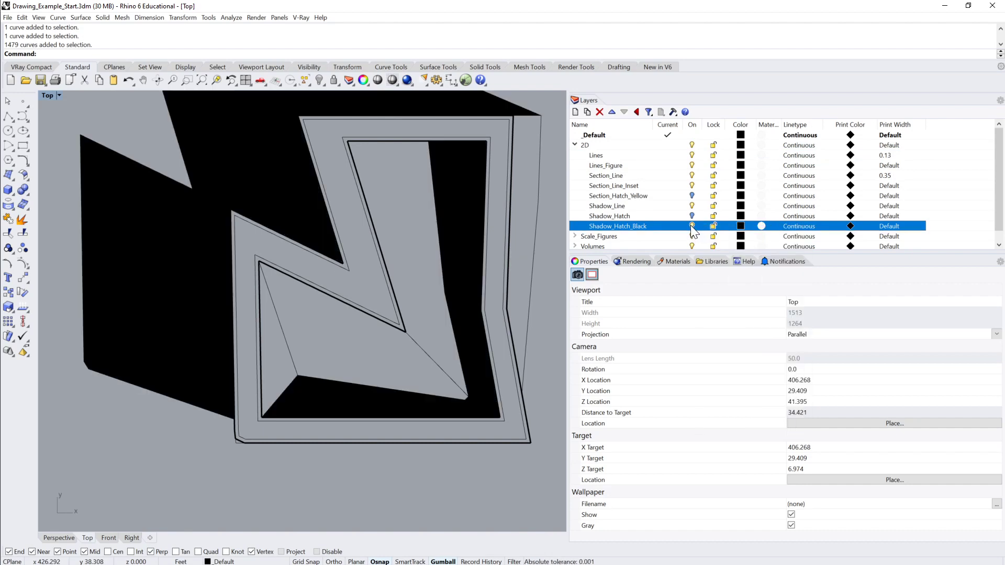
click(692, 226)
scroll(376, 241, down, 3)
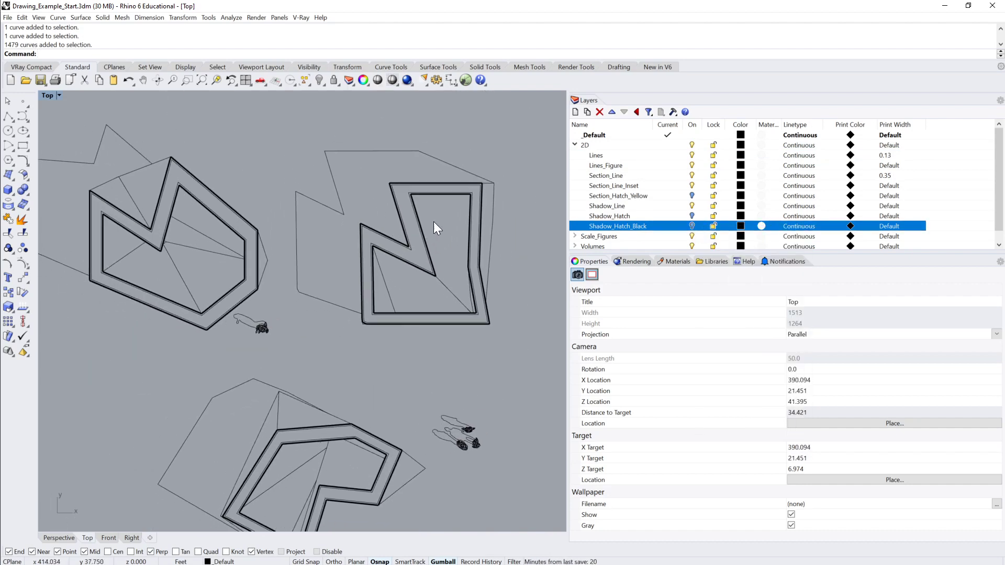
scroll(436, 227, up, 2)
right_drag(435, 226, 460, 286)
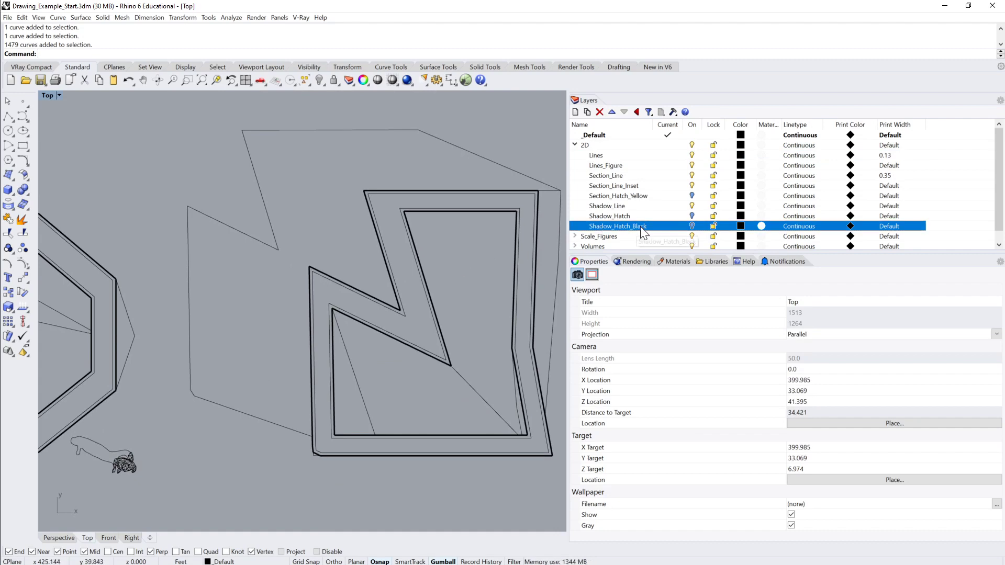
click(692, 226)
scroll(403, 251, down, 3)
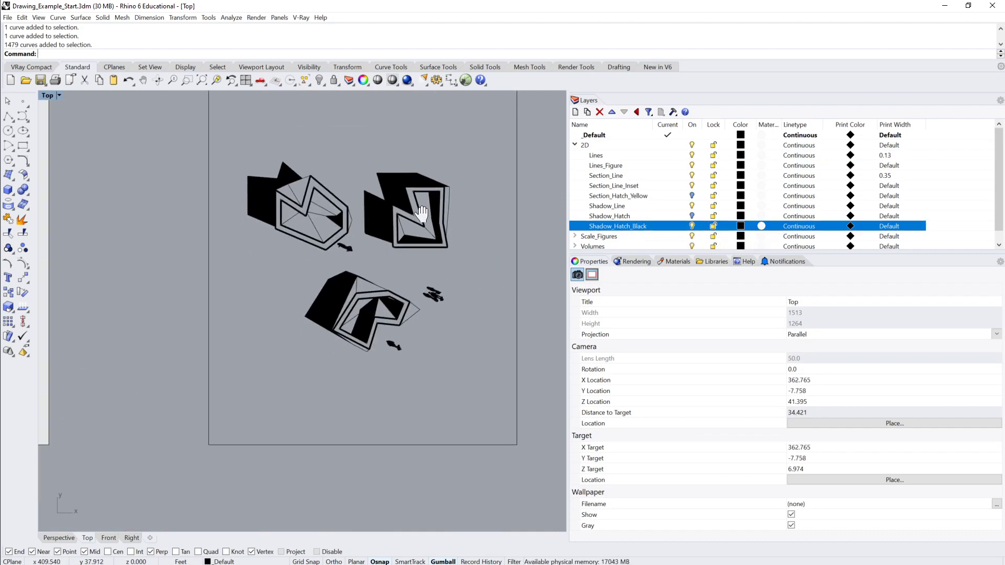
scroll(397, 221, up, 1)
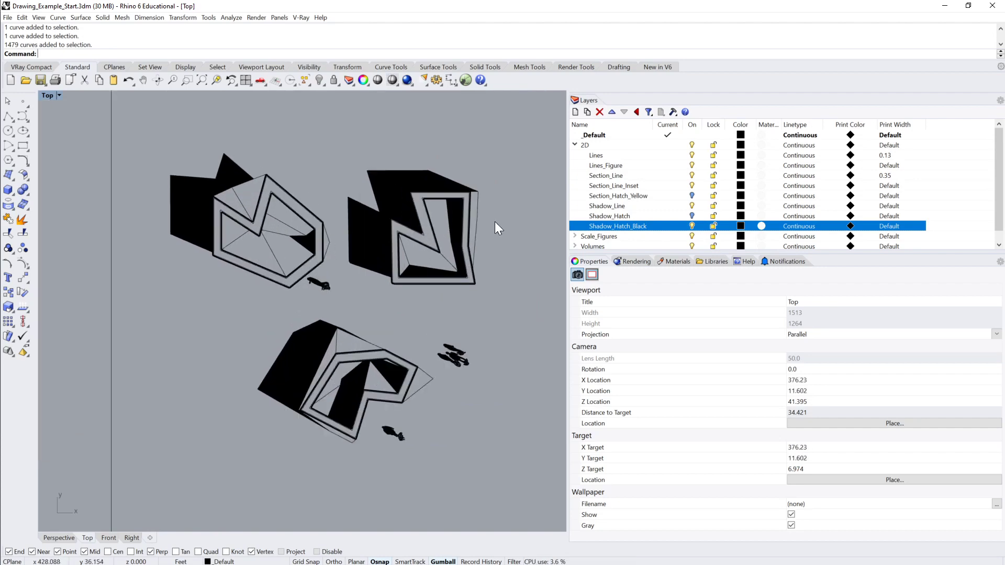
scroll(500, 225, up, 5)
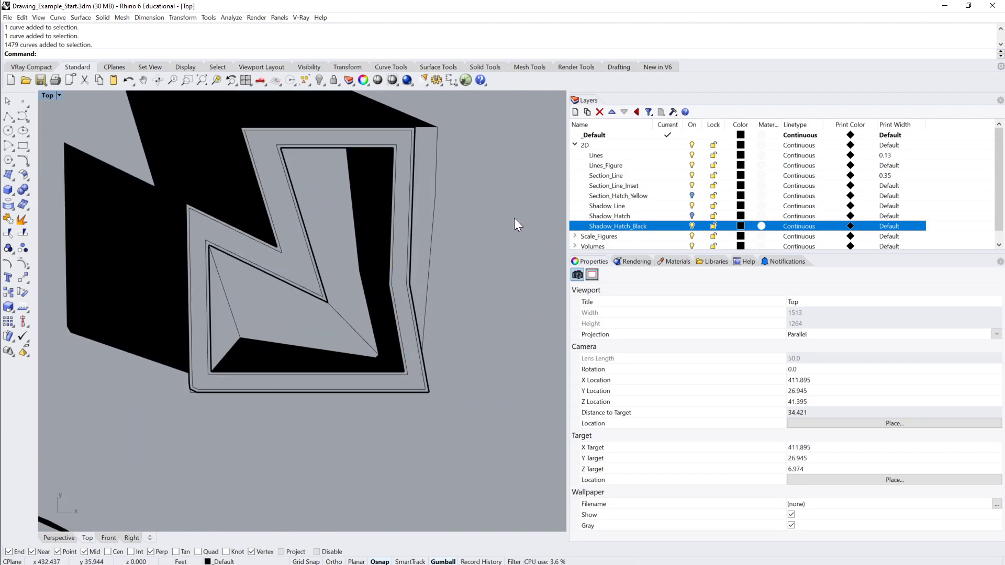
Step: Turn on the Shadow_Hatch layer and hide Shadow_Hatch_Black to show the triangular hatches
click(690, 216)
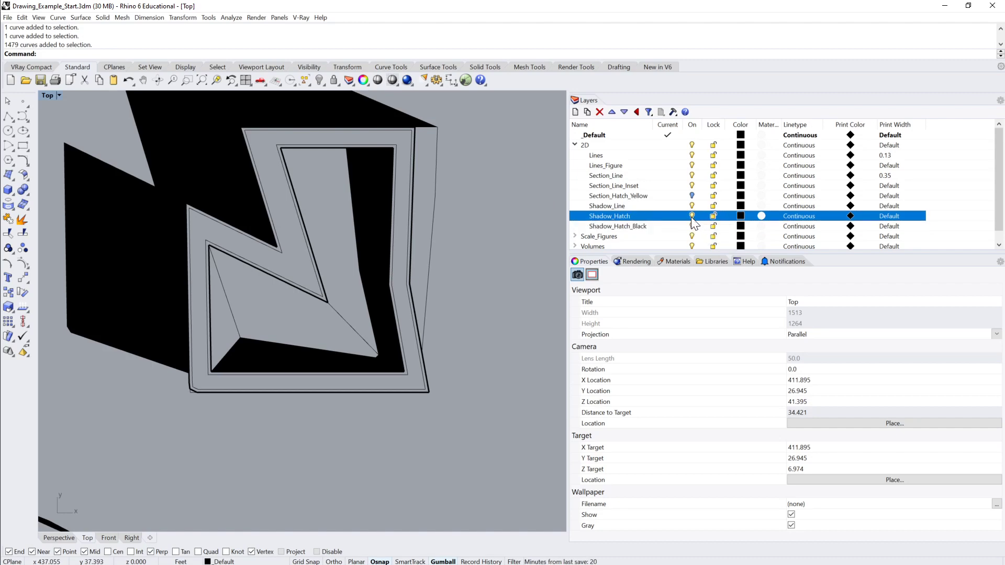
click(691, 226)
click(692, 226)
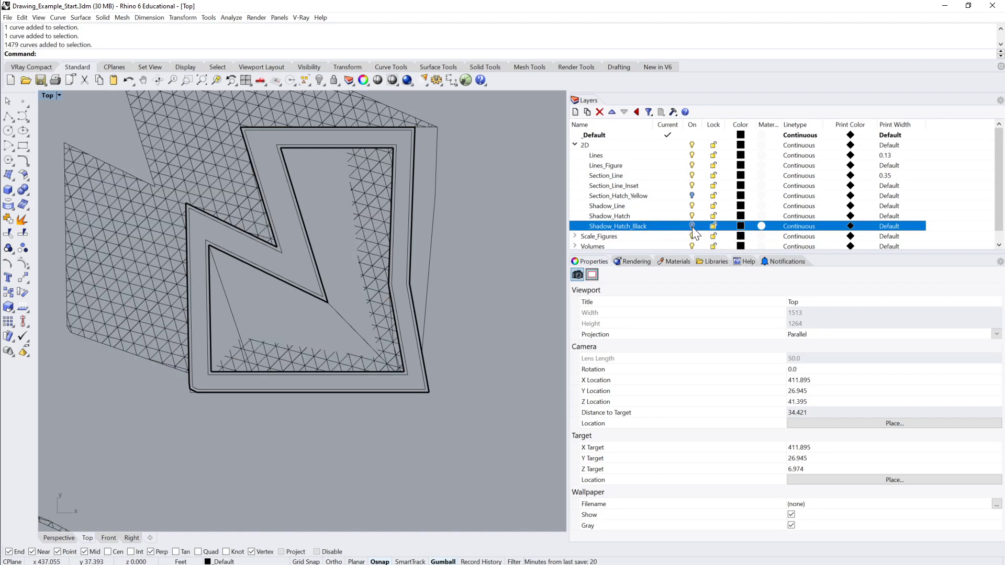
mouse_move(324, 301)
right_down()
mouse_move(361, 343)
mouse_move(417, 308)
mouse_move(393, 297)
mouse_move(382, 274)
mouse_move(432, 258)
right_up()
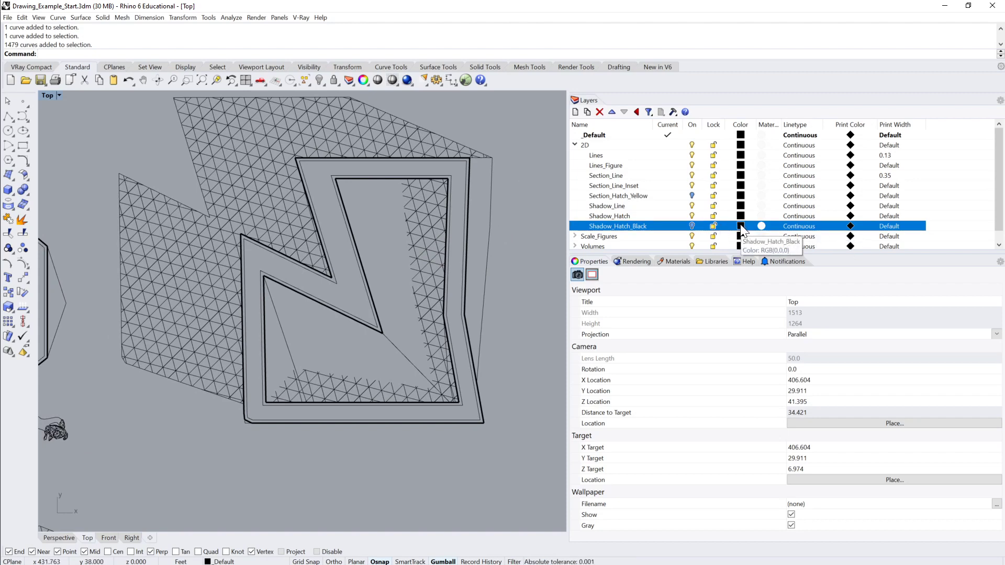
Step: Try white as Shadow_Hatch_Black's layer colour and print colour
scroll(471, 226, up, 4)
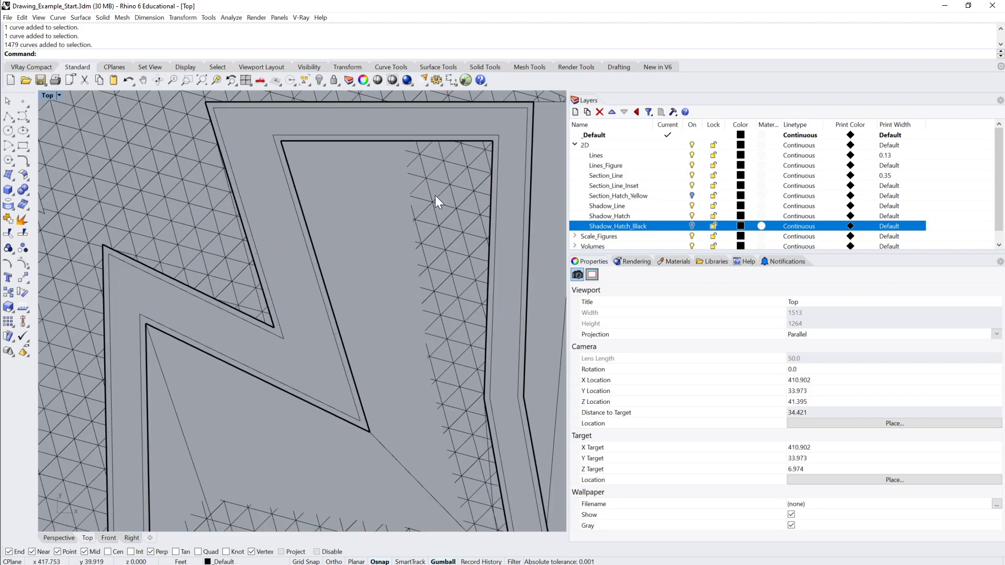
right_drag(464, 225, 434, 224)
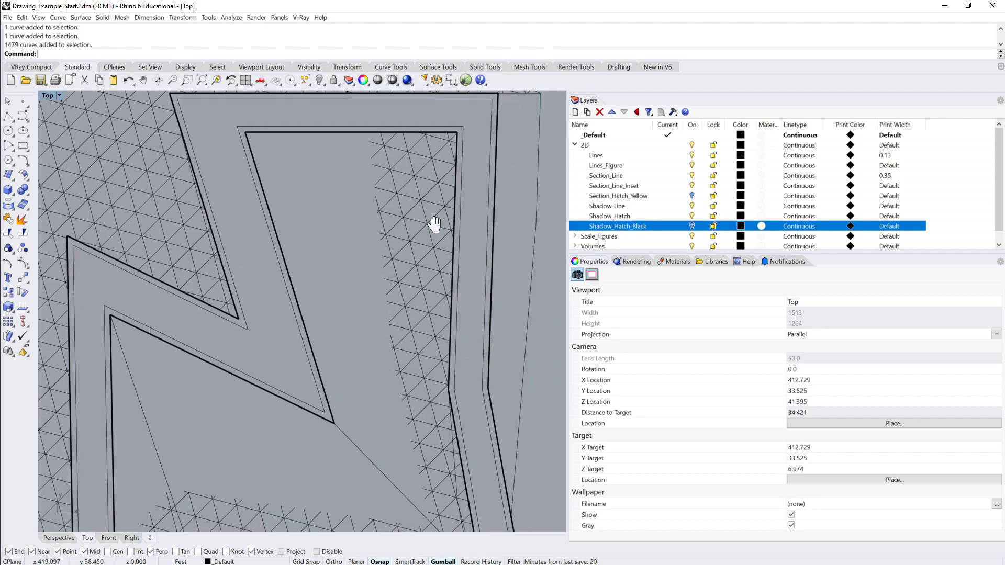
click(740, 226)
click(372, 155)
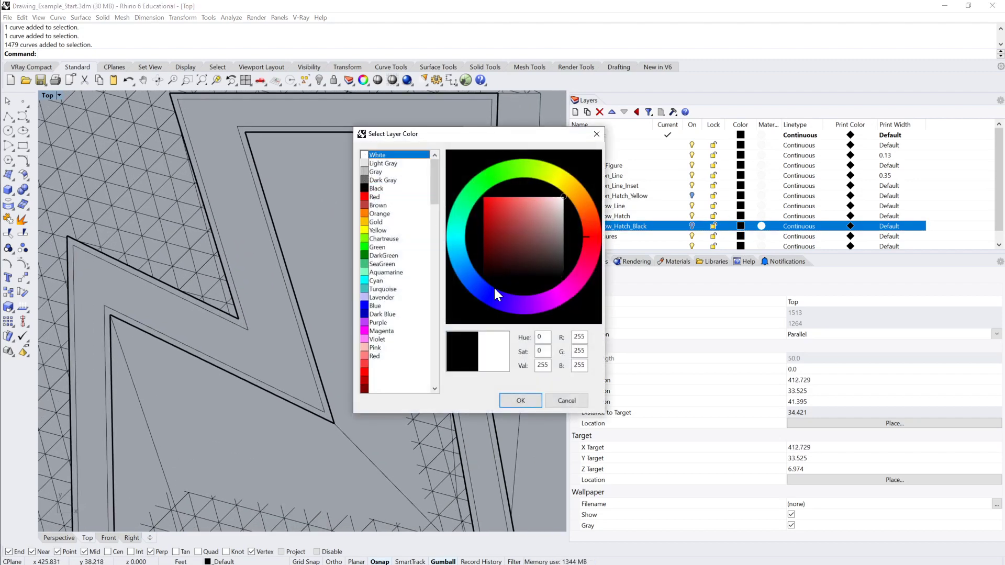
click(519, 400)
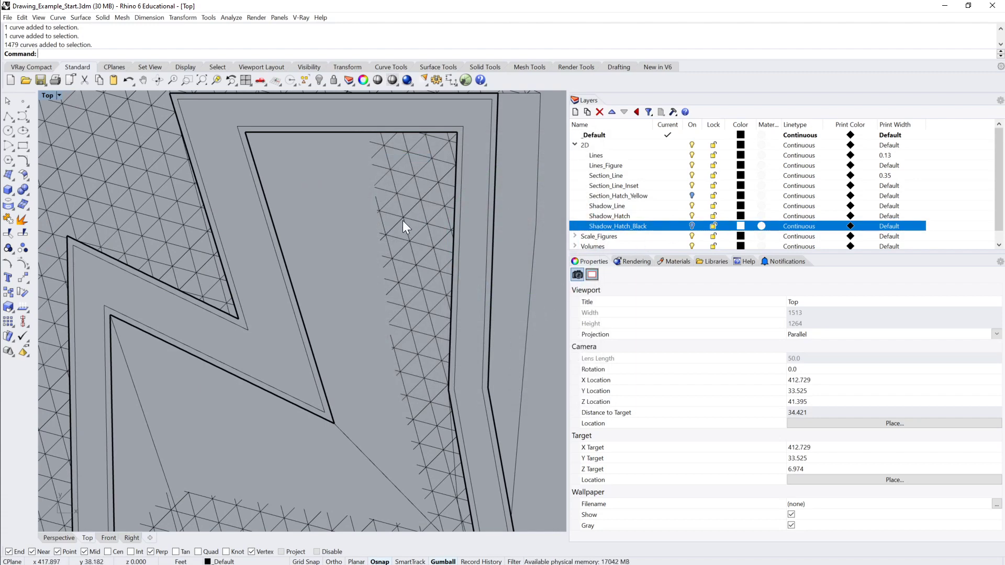
mouse_move(412, 227)
right_down()
mouse_move(443, 254)
mouse_move(426, 310)
mouse_move(407, 285)
right_up()
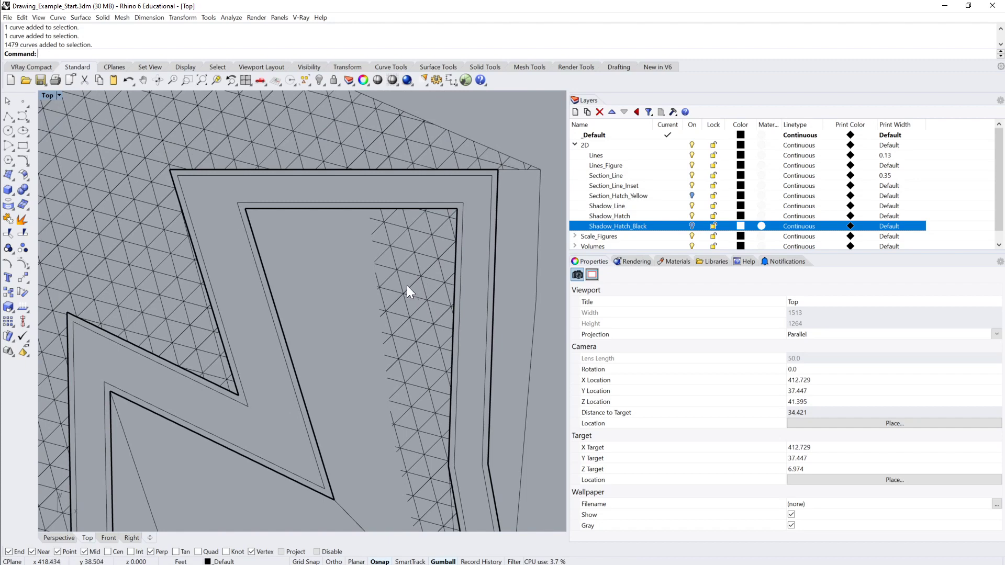
click(850, 230)
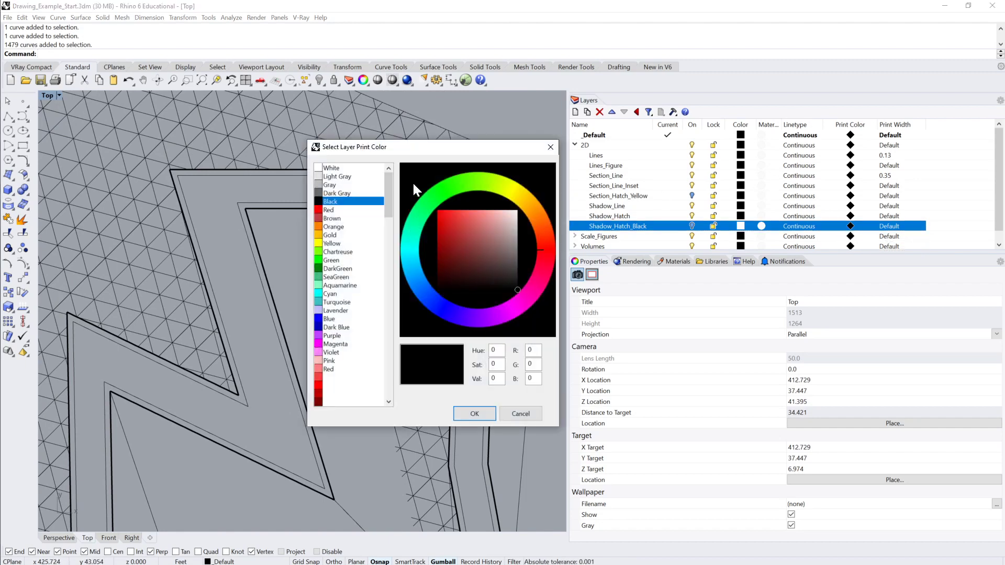
click(316, 168)
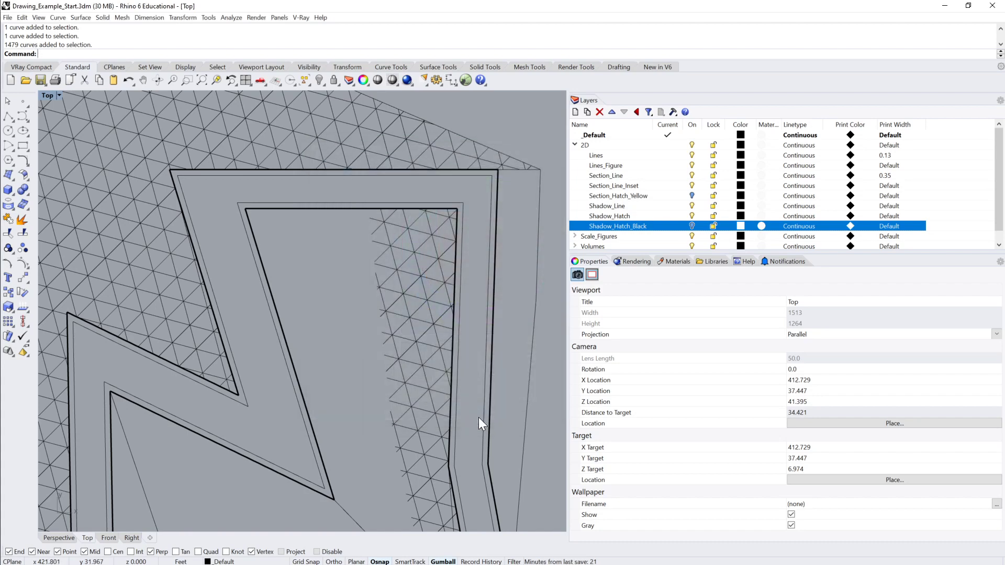
click(475, 414)
Step: Change Shadow_Hatch_Black's print colour and layer colour to black
click(850, 227)
click(329, 201)
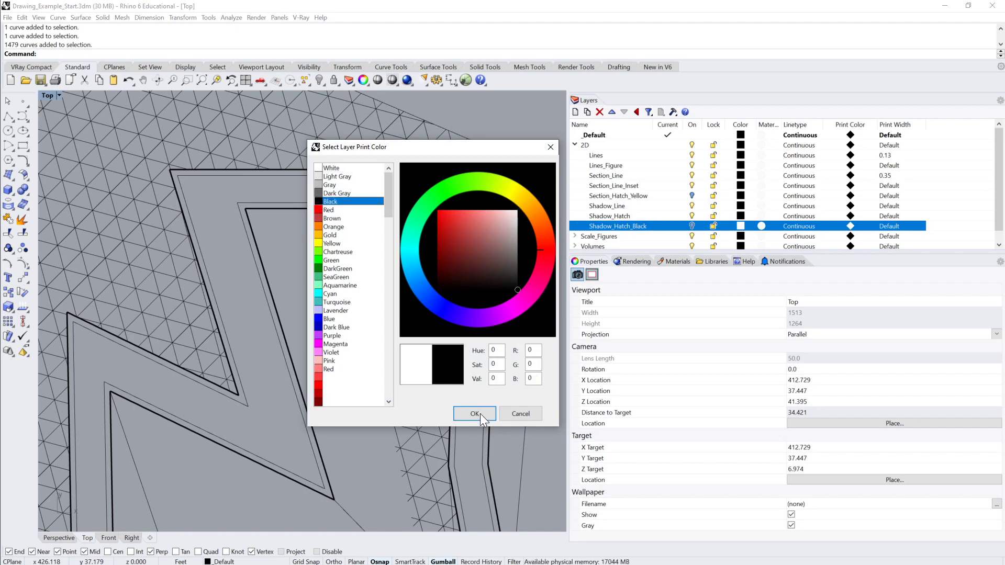
click(474, 414)
click(741, 226)
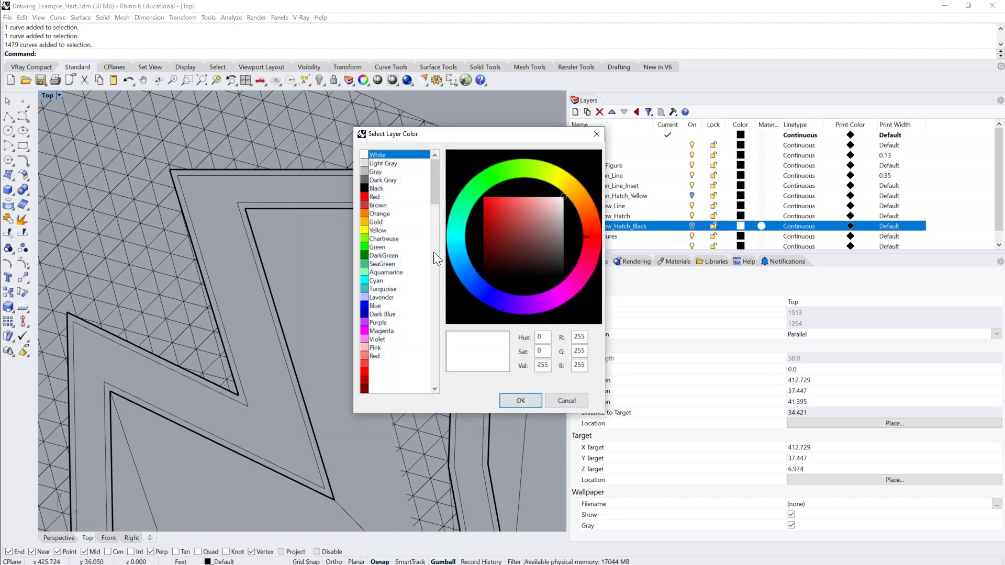
click(365, 187)
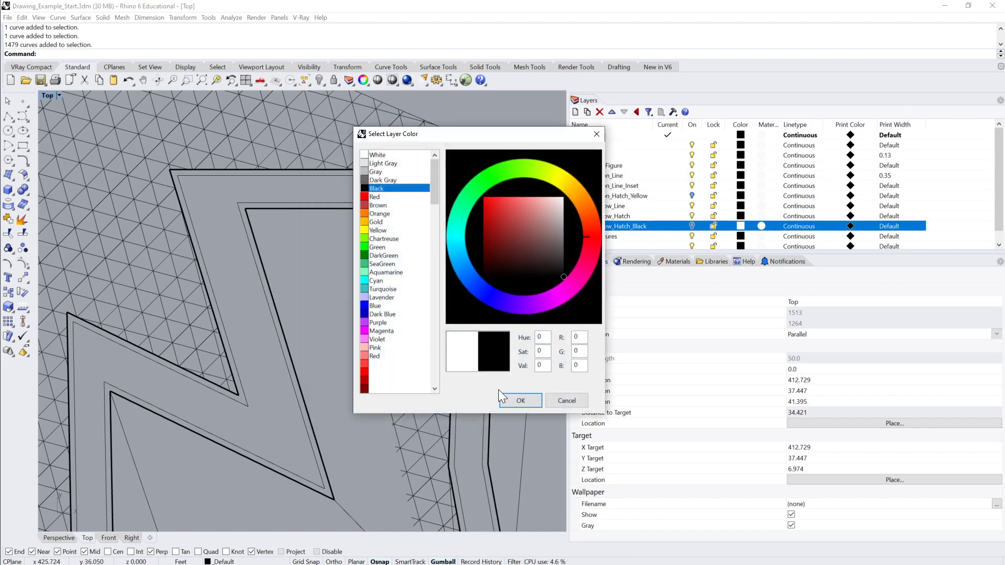
click(520, 400)
click(607, 214)
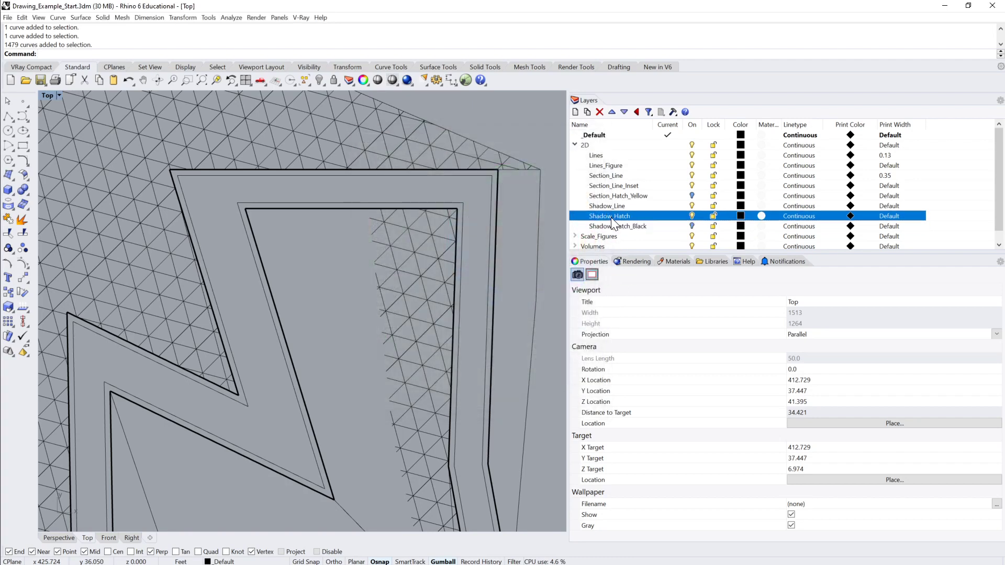
Step: Set Shadow_Hatch's layer and print colours to white, then turn Shadow_Hatch_Black back on
click(740, 217)
click(377, 155)
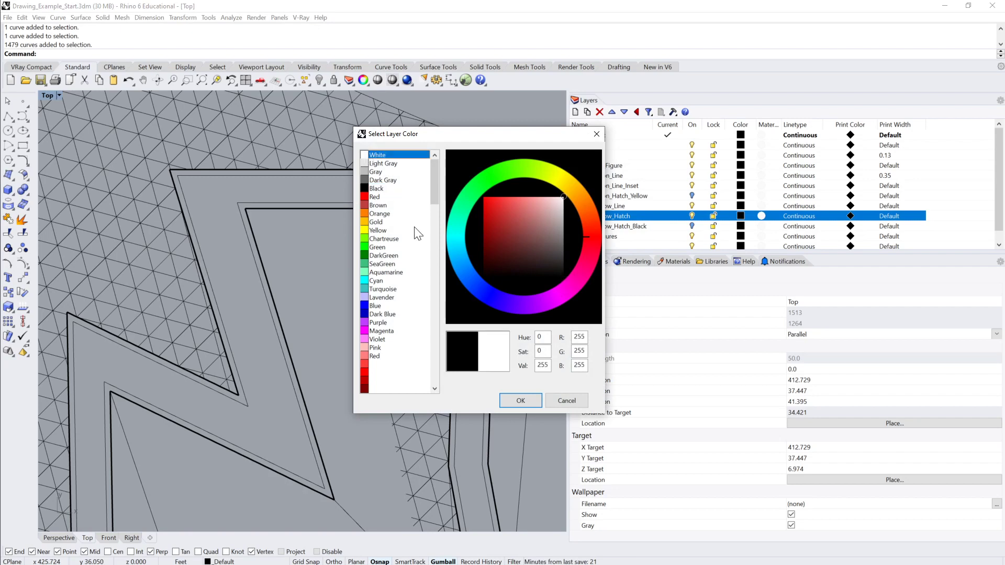
click(530, 400)
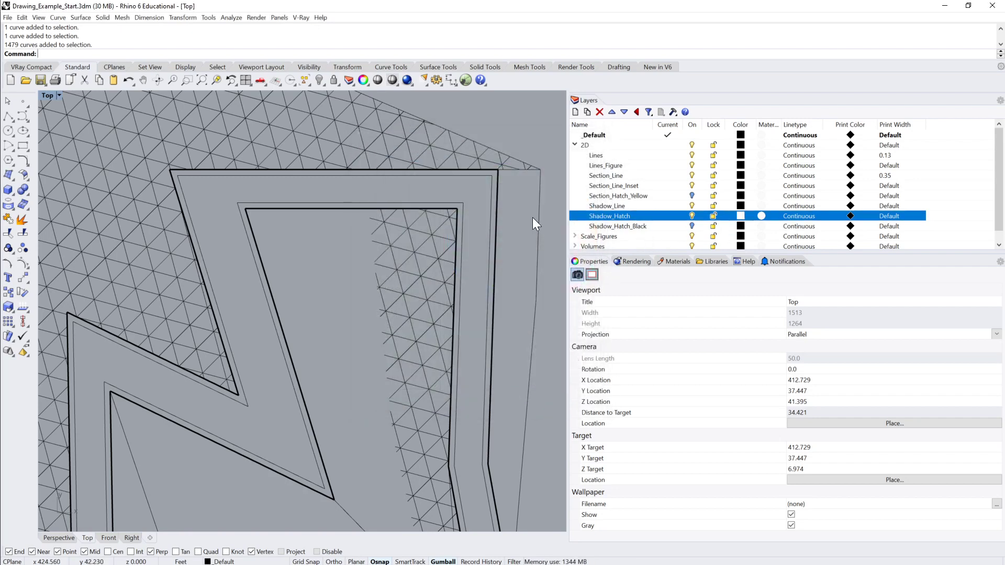
click(848, 215)
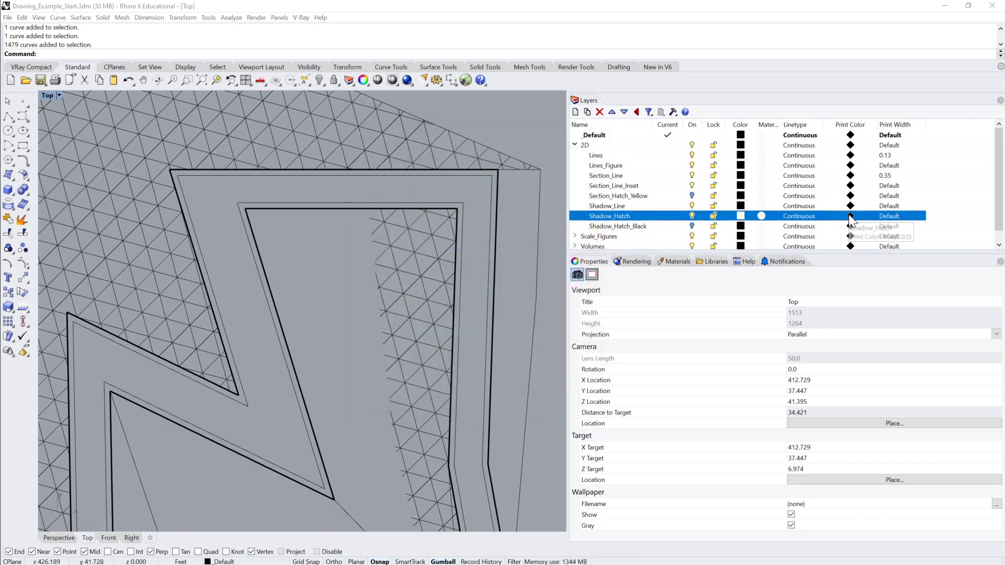
click(318, 168)
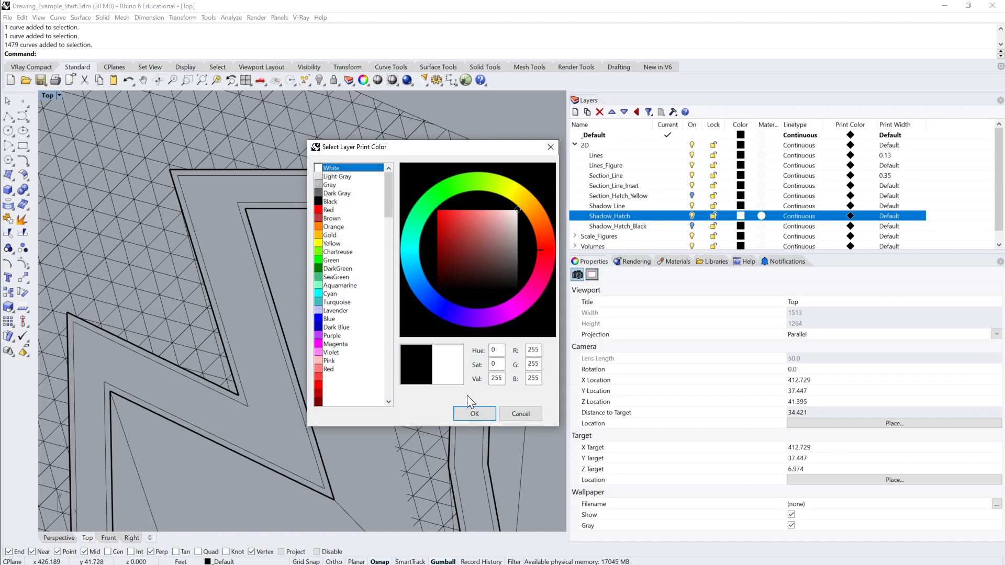
click(474, 413)
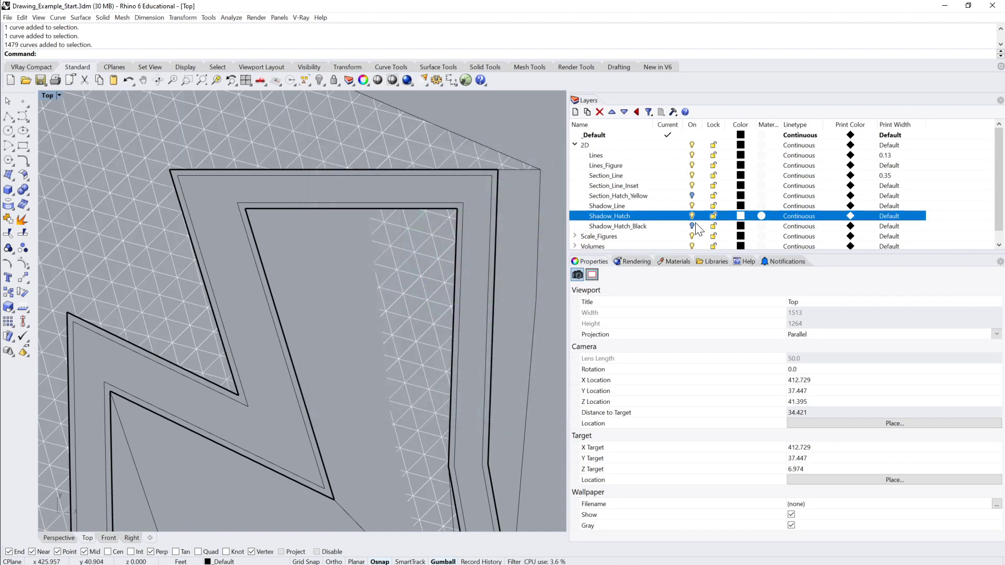
click(691, 226)
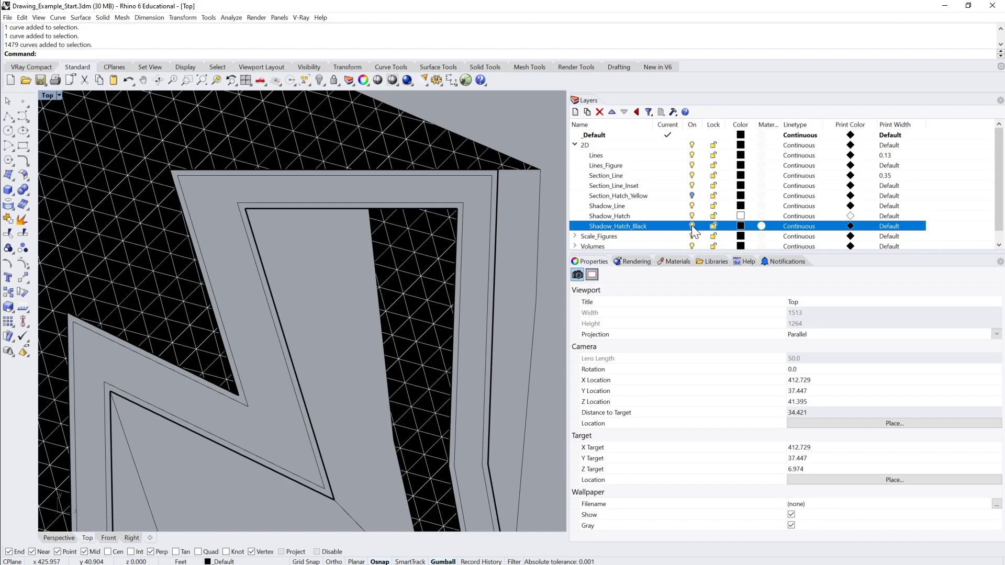
click(692, 226)
click(692, 226)
scroll(412, 270, down, 3)
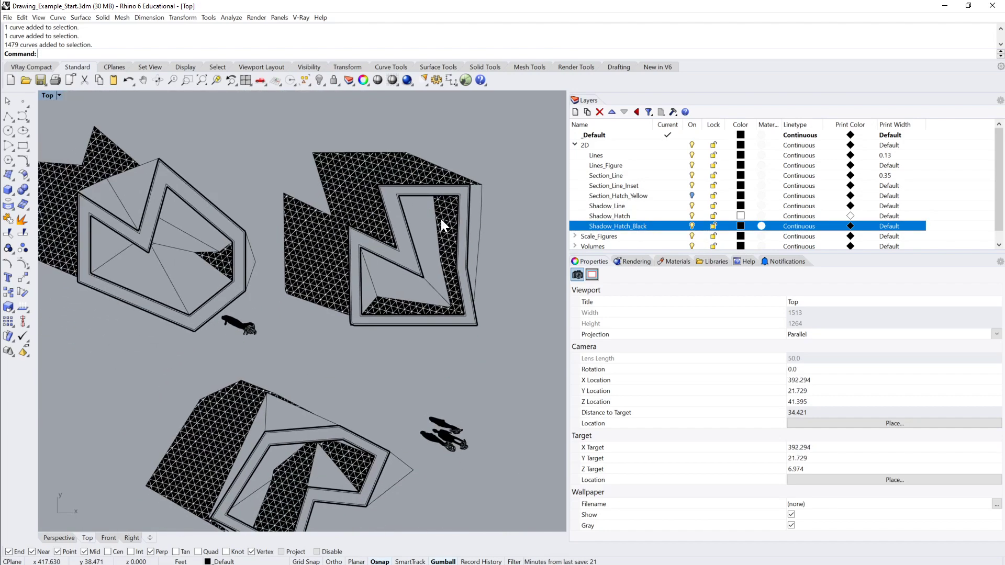
scroll(441, 219, up, 4)
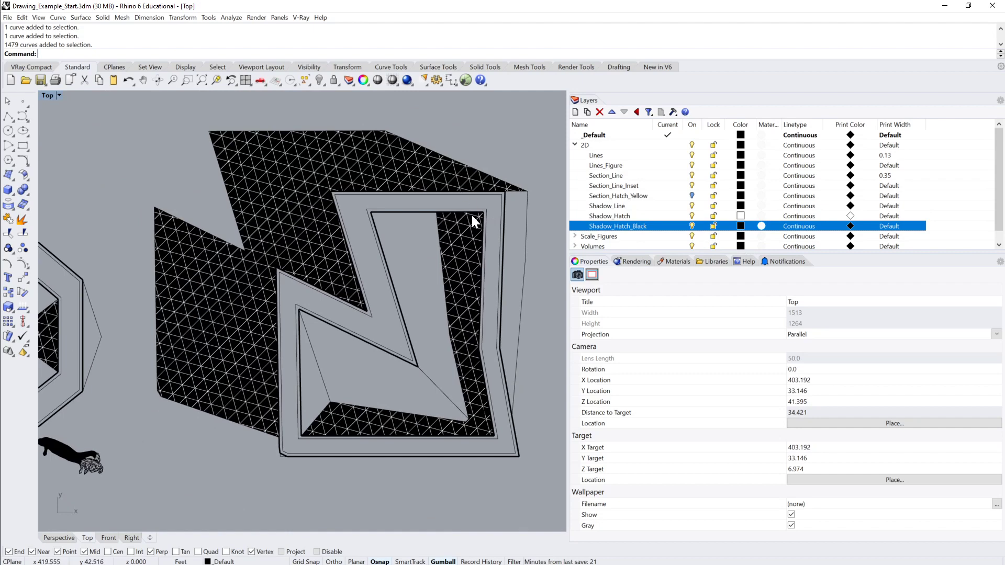
scroll(476, 233, up, 5)
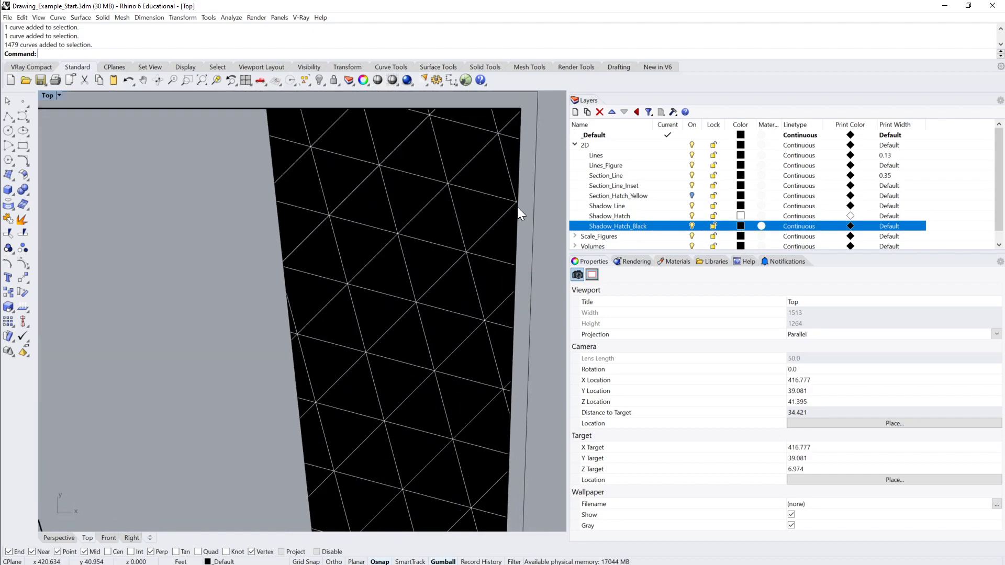
click(611, 215)
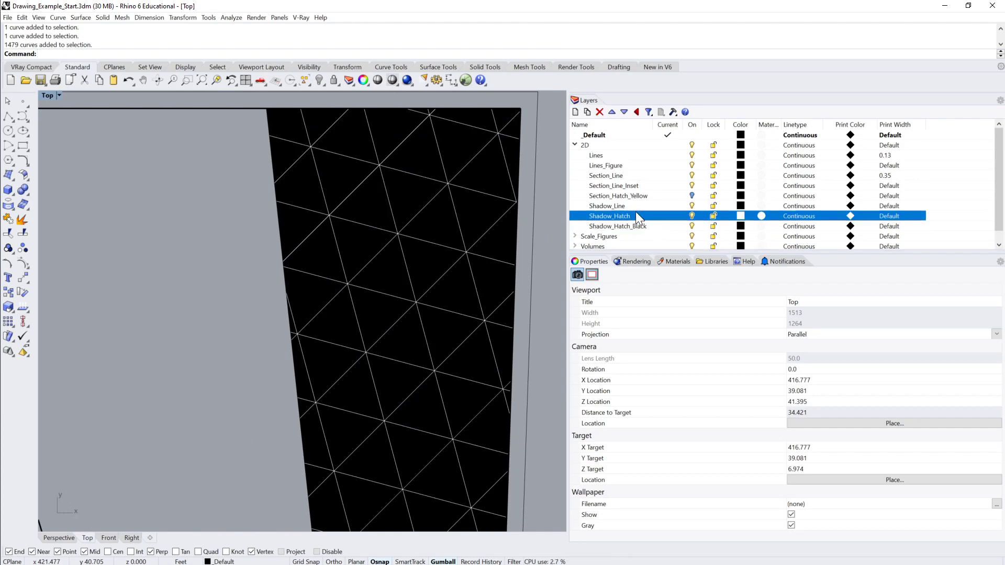
scroll(441, 205, up, 5)
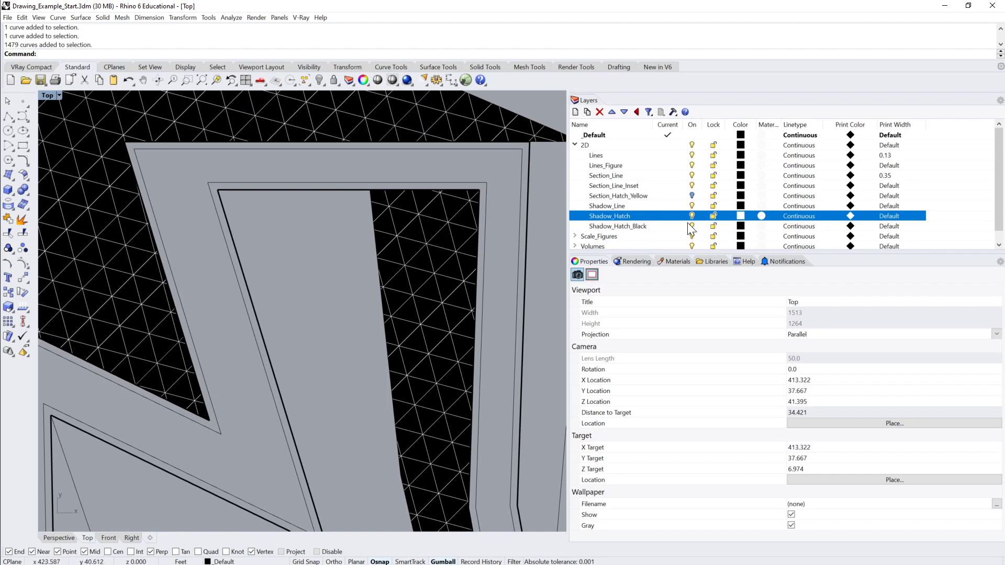
Step: Choose 0.18 in Select Print Width for the Shadow_Hatch layer
click(890, 216)
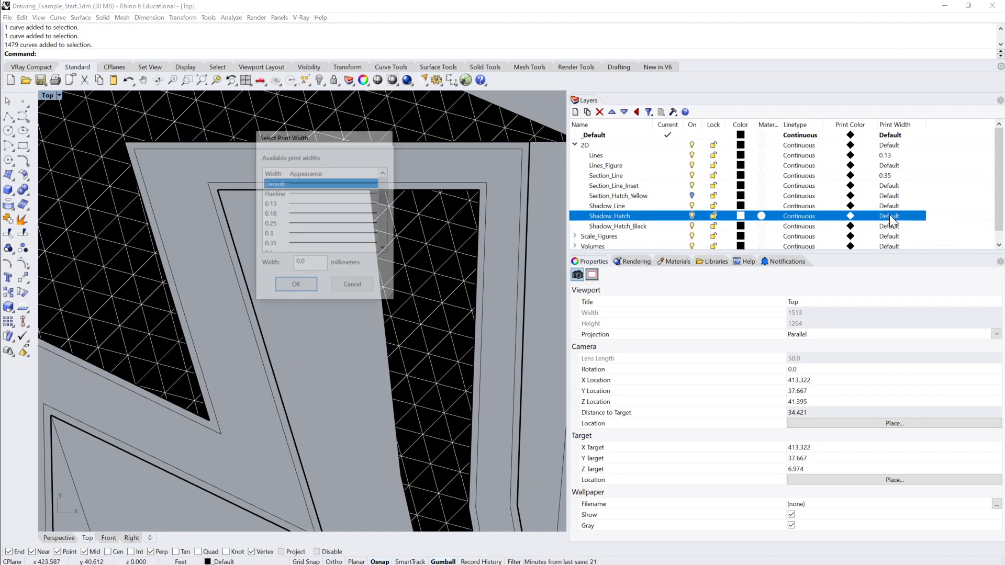
click(315, 213)
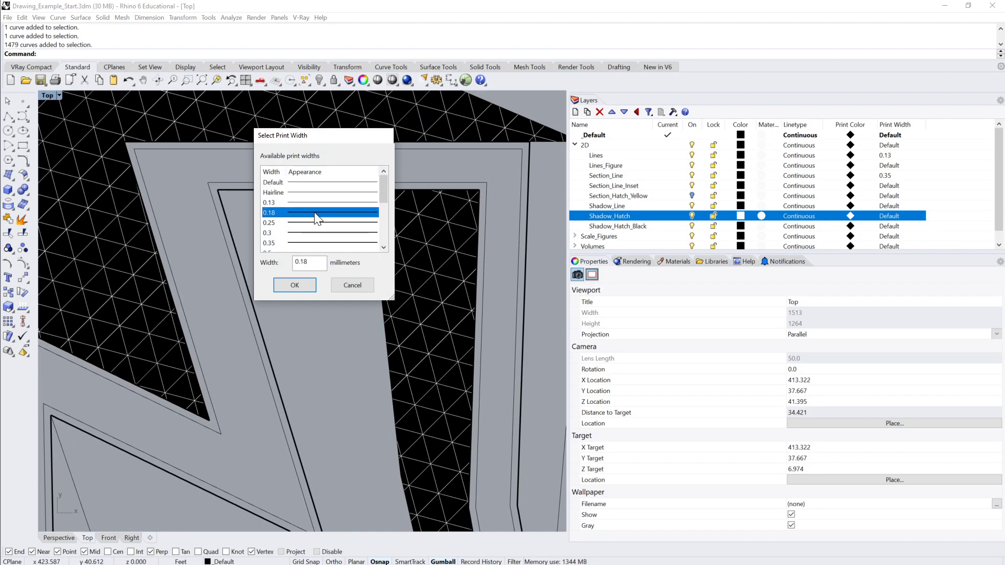
click(294, 286)
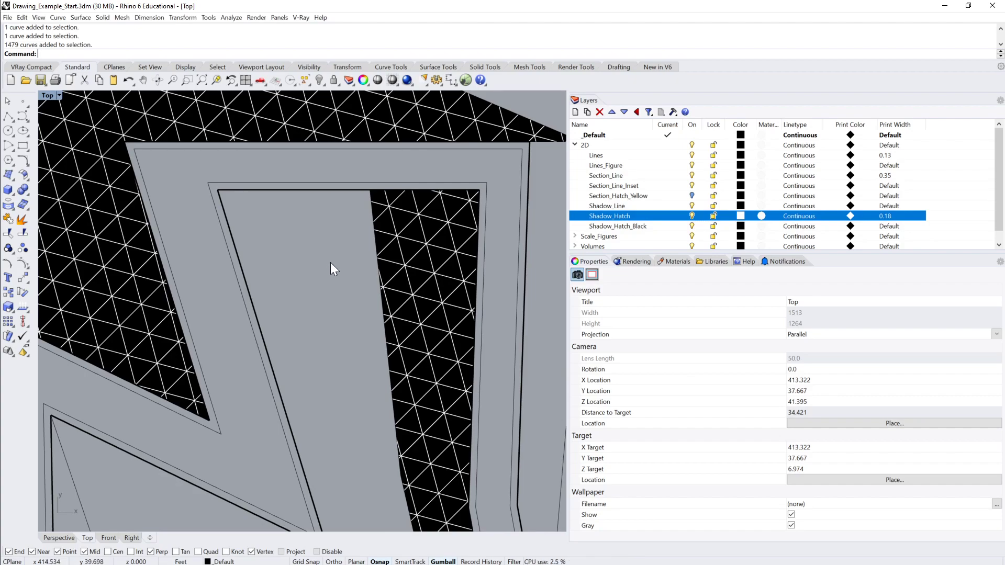
scroll(331, 262, down, 5)
mouse_move(331, 262)
right_down()
mouse_move(406, 243)
mouse_move(435, 250)
right_up()
scroll(443, 231, up, 10)
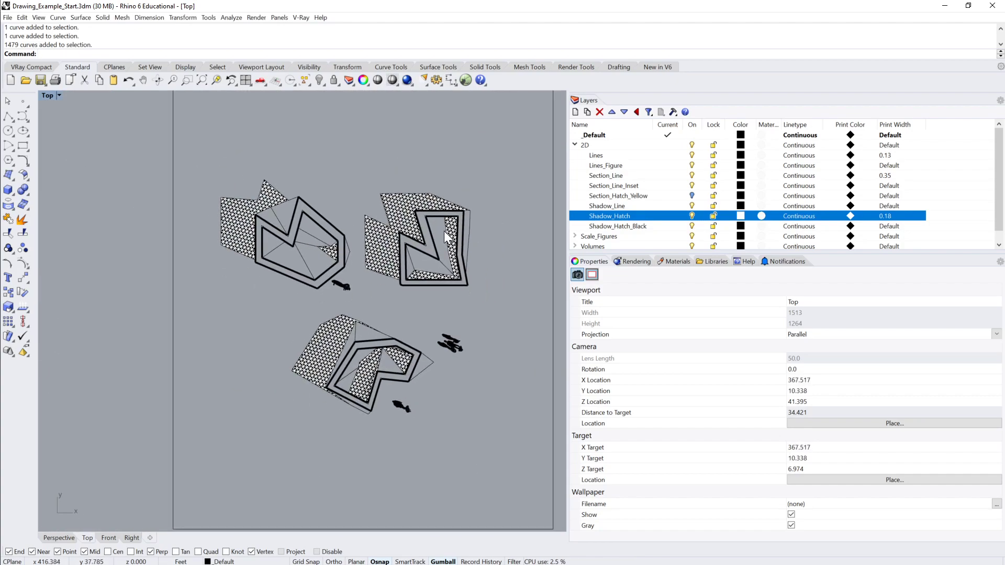
Step: Zoom and pan across the three hatched volumes to inspect the finer hatch lines
scroll(444, 231, down, 8)
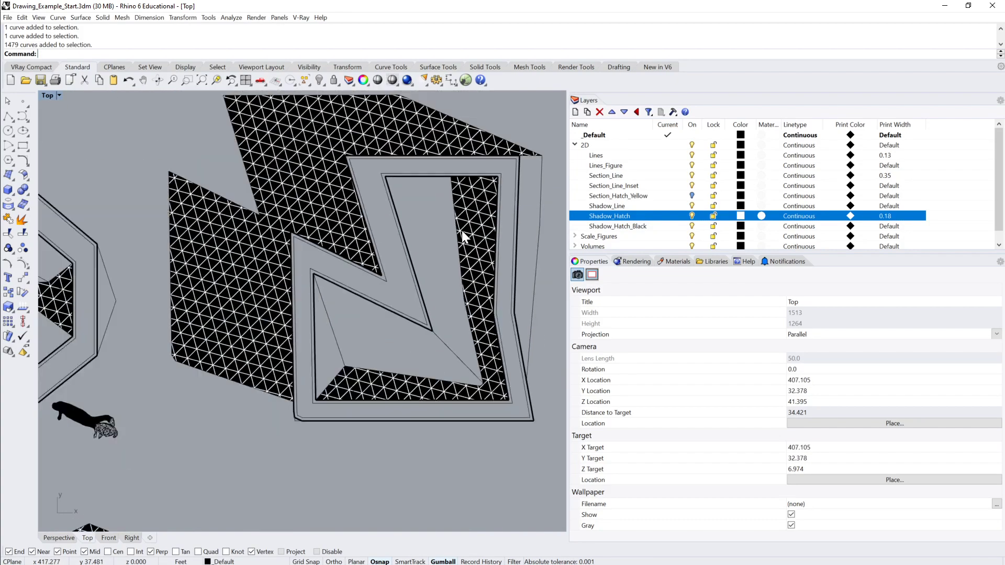
scroll(462, 230, up, 5)
scroll(463, 257, up, 8)
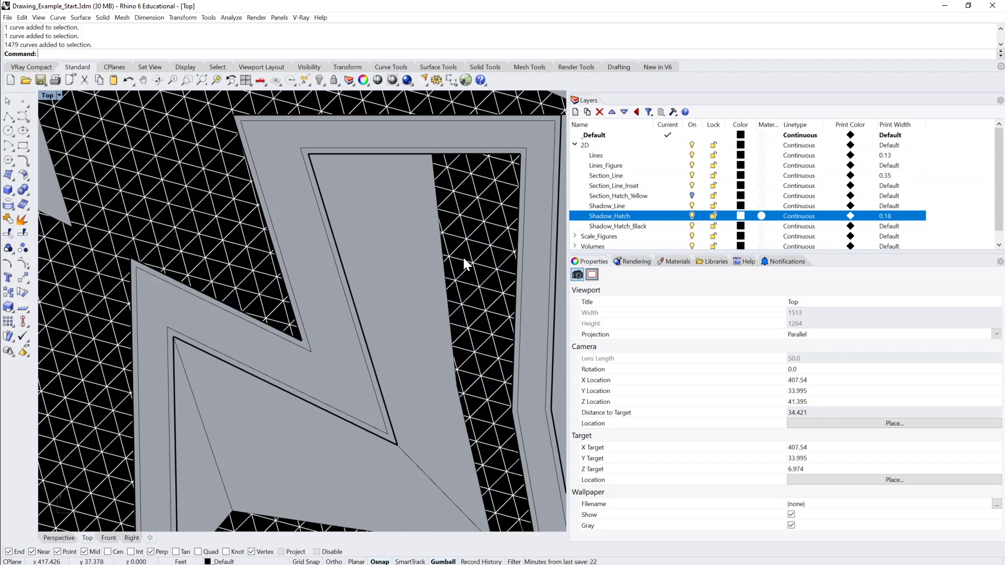
mouse_move(474, 253)
right_down()
mouse_move(303, 288)
mouse_move(325, 180)
right_up()
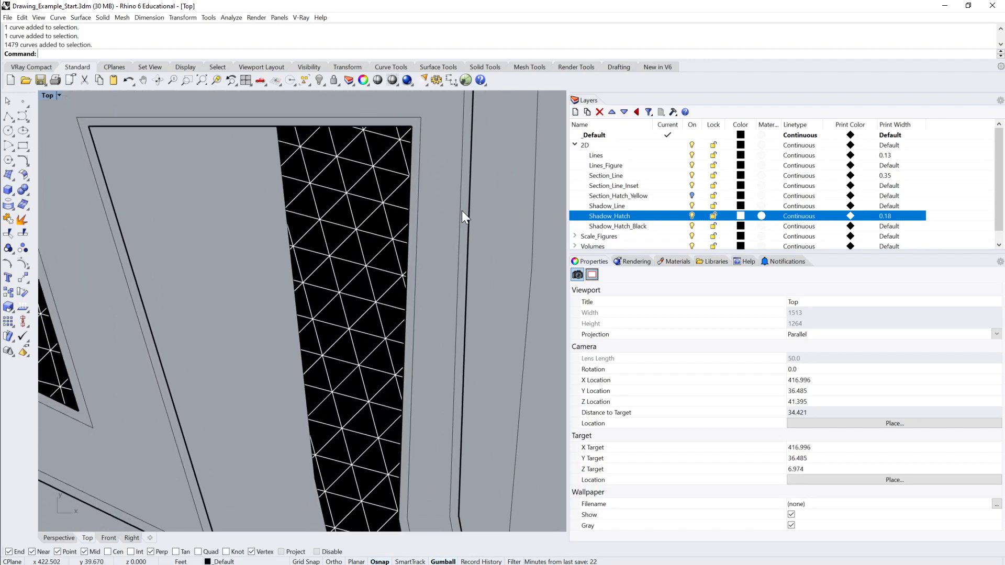
scroll(379, 277, down, 8)
scroll(378, 277, down, 4)
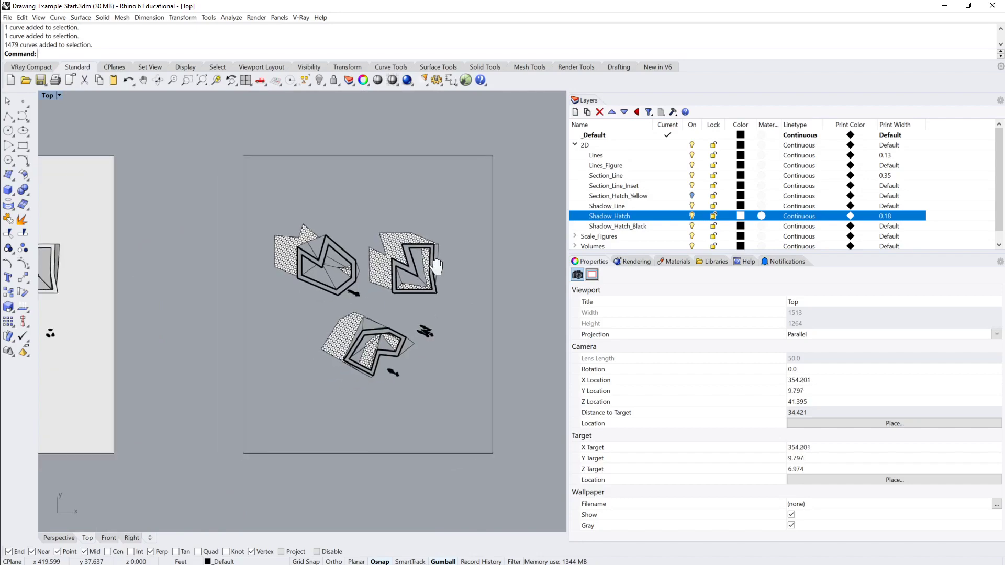
scroll(396, 261, up, 10)
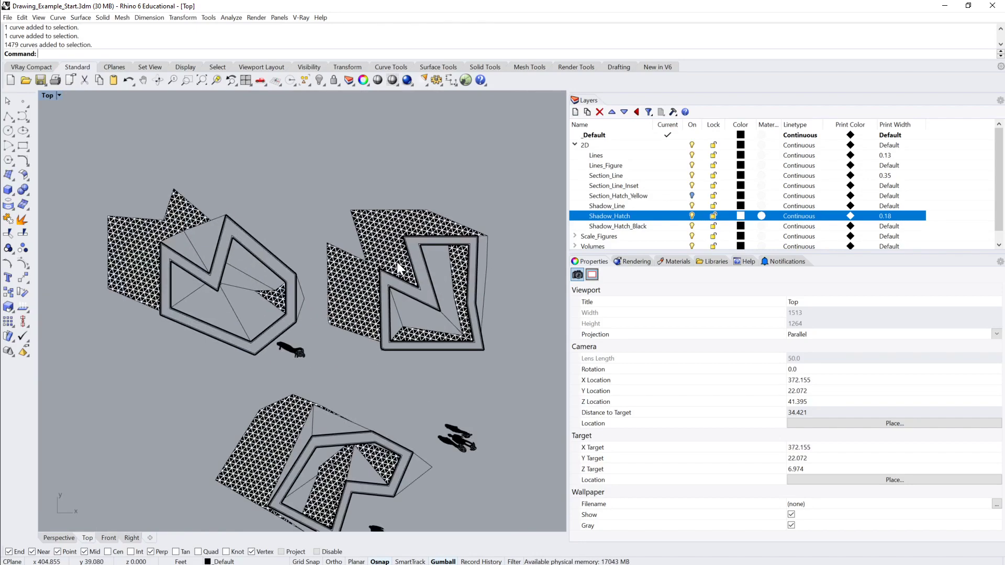
right_drag(397, 262, 312, 246)
scroll(439, 283, up, 8)
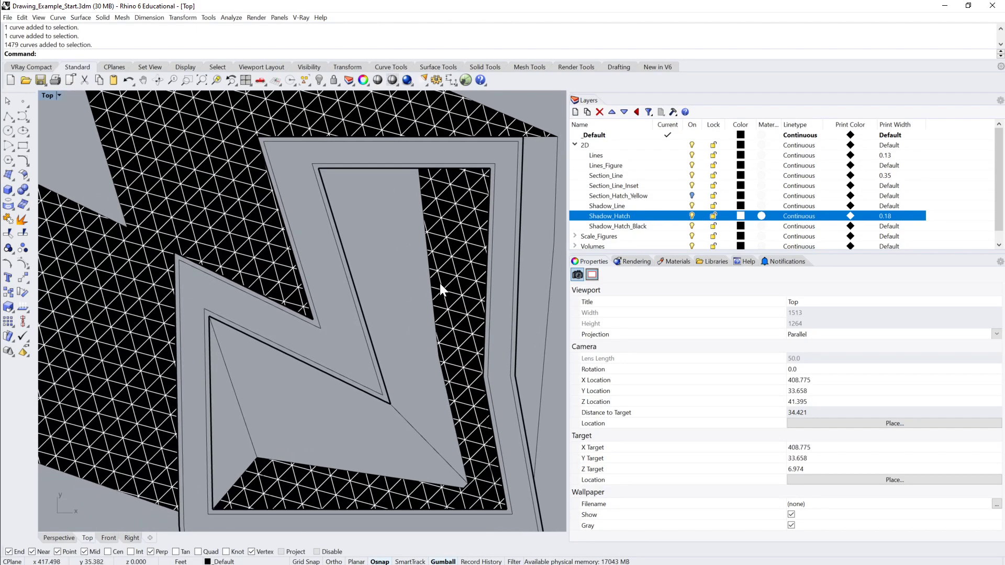
scroll(439, 251, up, 1)
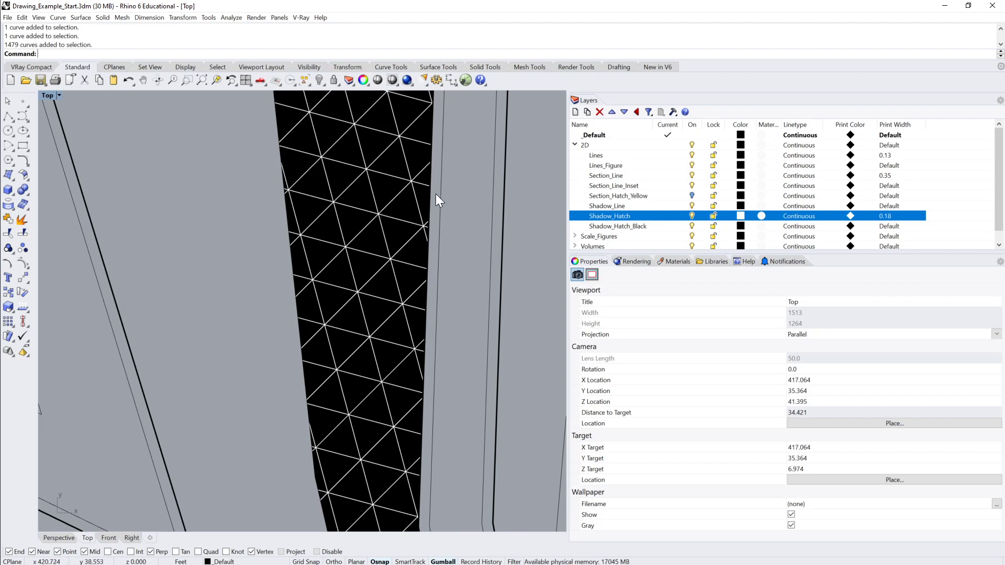
scroll(438, 204, down, 3)
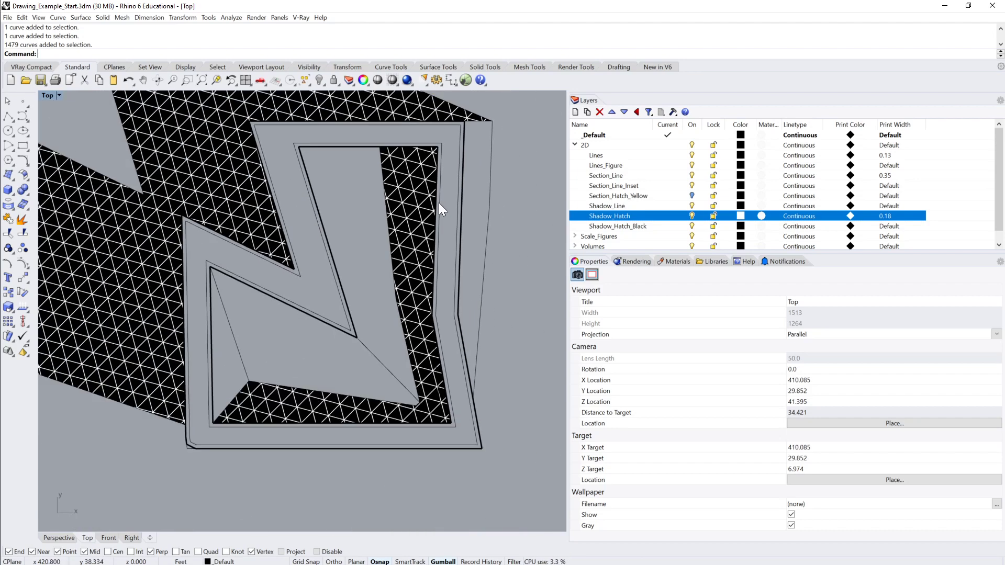
mouse_move(440, 209)
right_down()
mouse_move(455, 231)
mouse_move(430, 252)
mouse_move(394, 257)
mouse_move(428, 284)
right_up()
scroll(428, 283, down, 2)
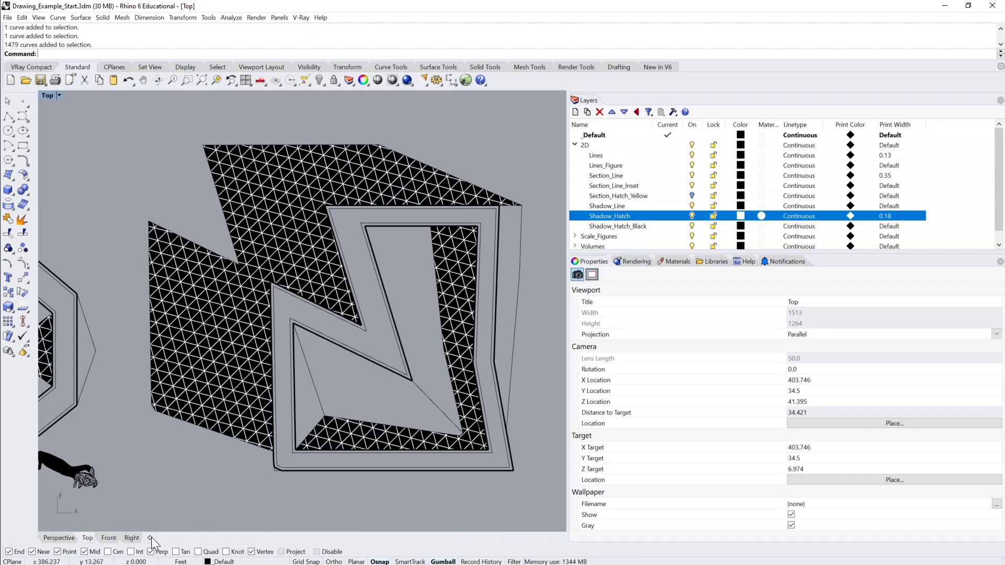
Step: Collapse the 2D layer, zoom around the hatched volumes, then expand 2D to list its sublayers
click(575, 146)
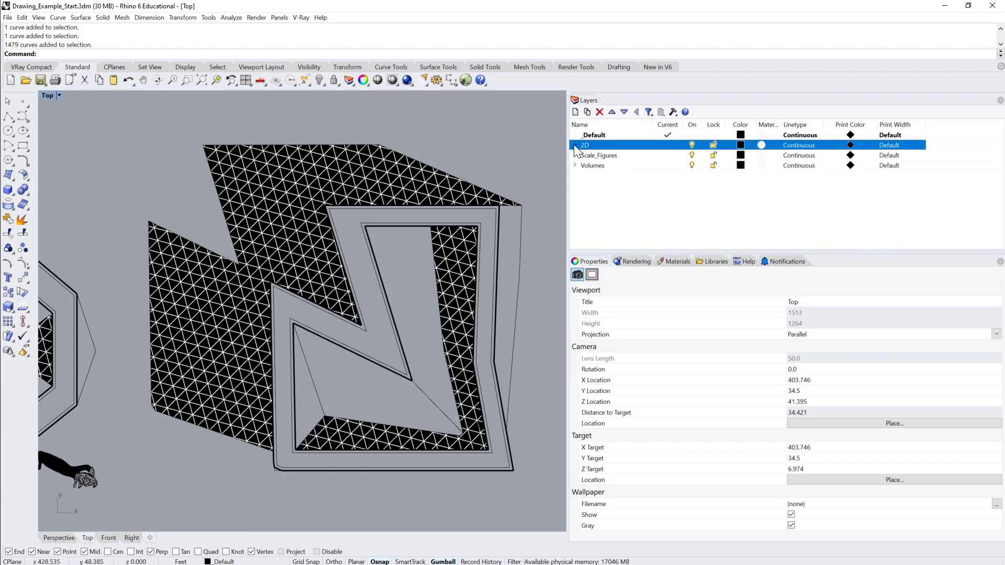
scroll(447, 303, down, 4)
right_drag(410, 299, 474, 275)
scroll(418, 219, down, 2)
scroll(465, 234, up, 2)
scroll(474, 274, up, 4)
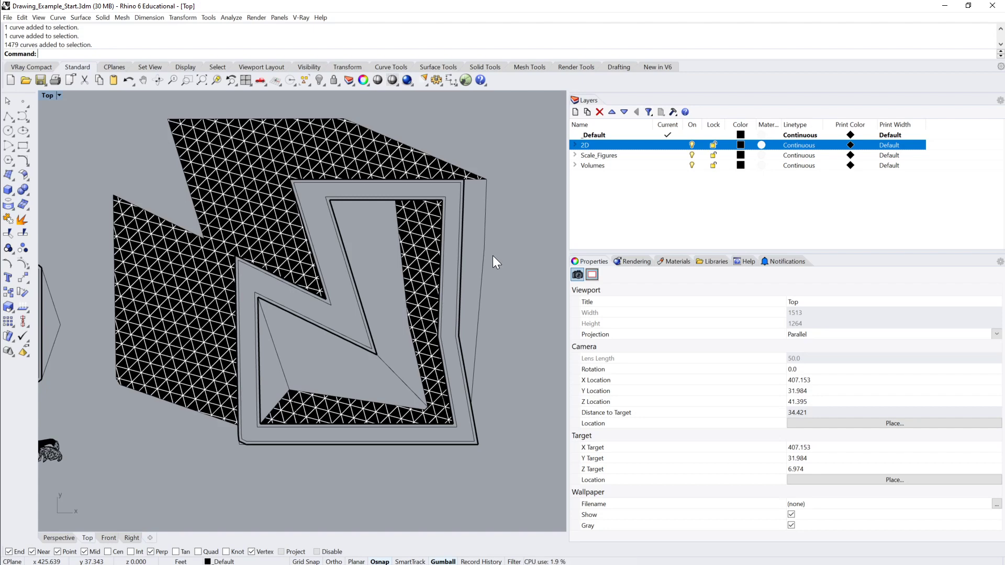
scroll(450, 261, down, 2)
right_drag(450, 261, 424, 195)
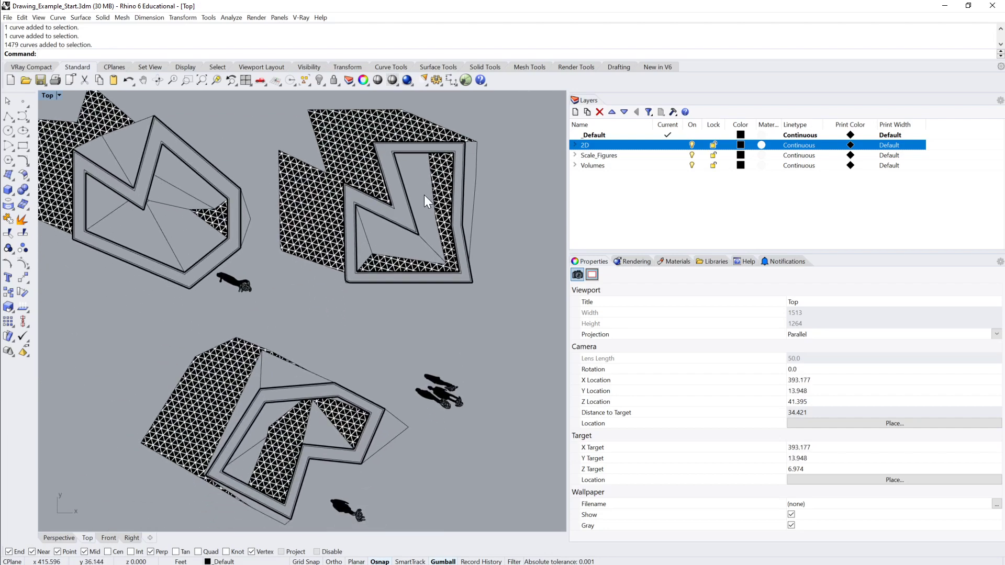
scroll(420, 309, up, 4)
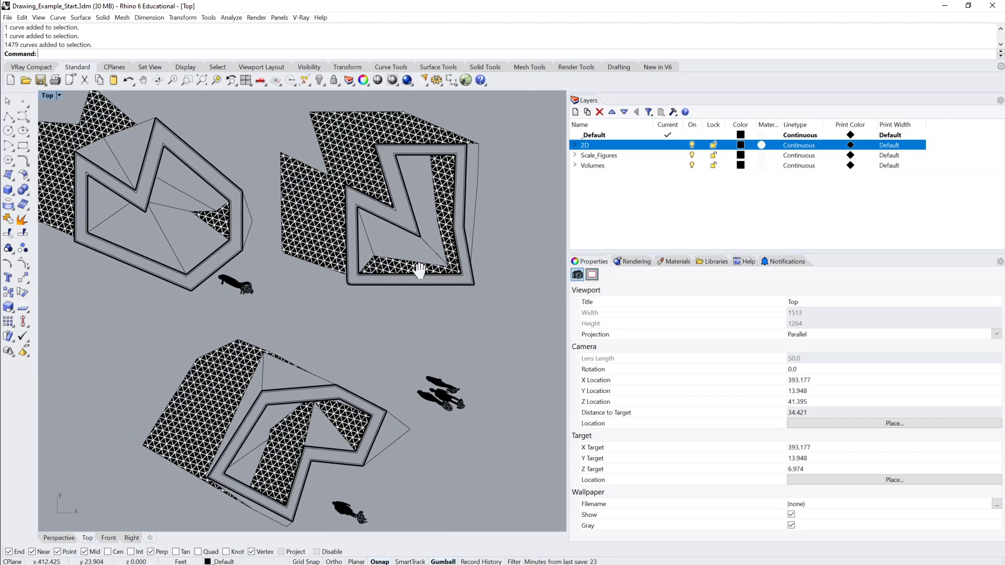
scroll(466, 174, up, 3)
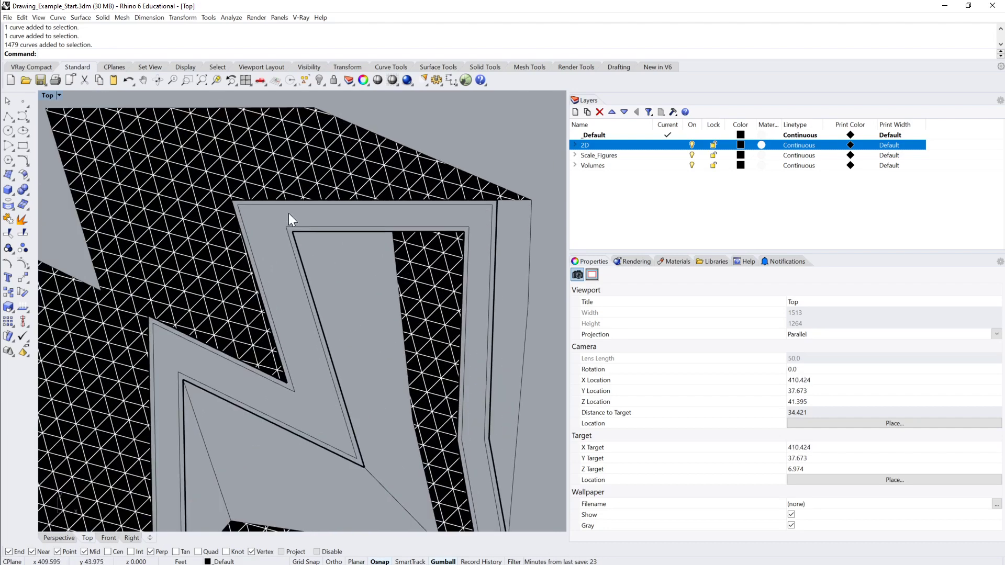
scroll(348, 247, up, 2)
scroll(431, 234, up, 1)
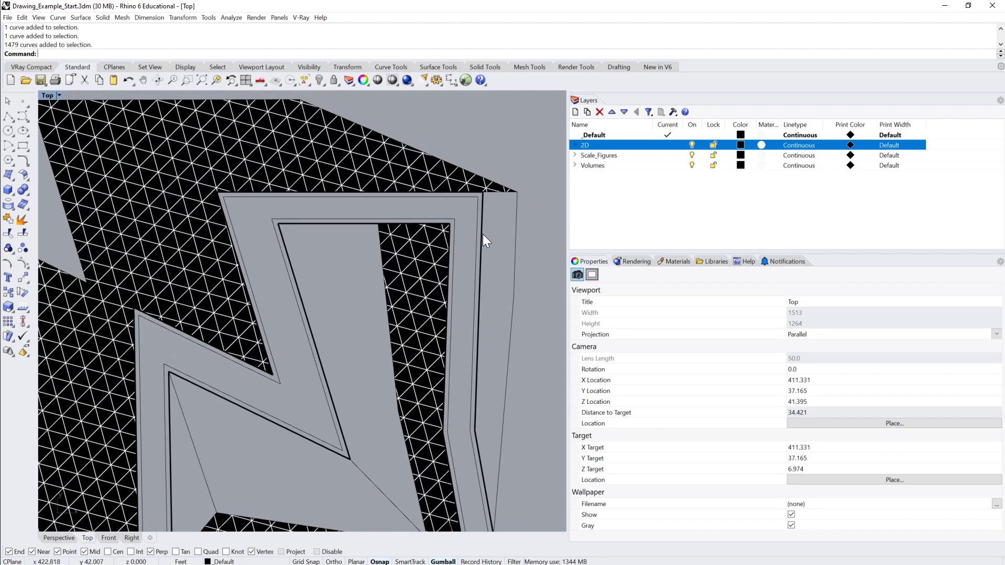
scroll(496, 198, down, 4)
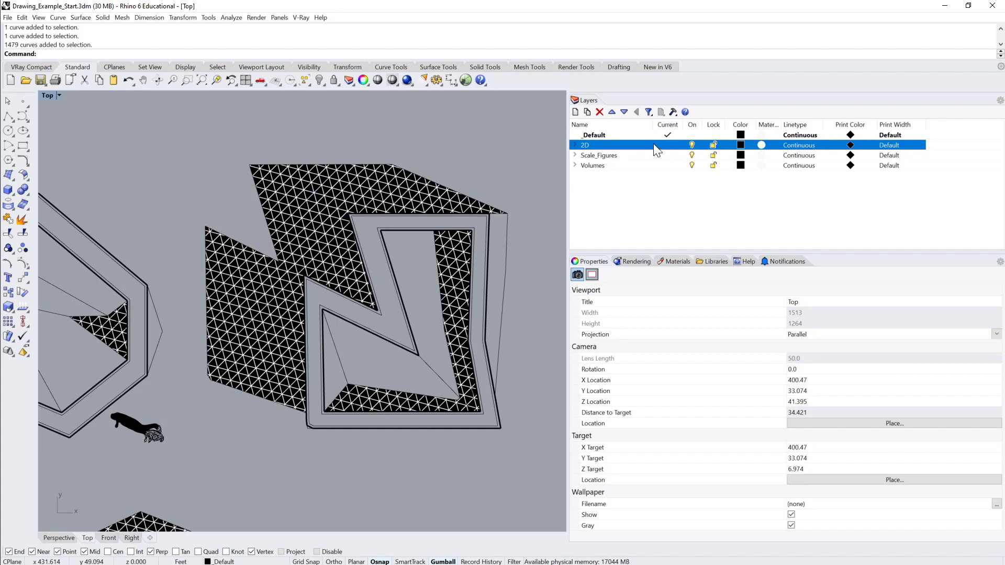
click(575, 145)
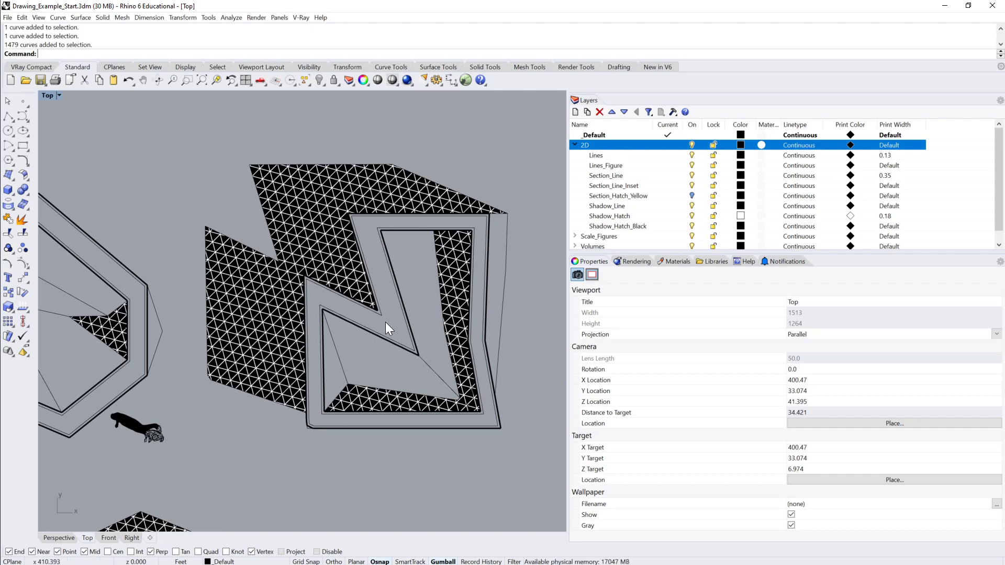
Step: Use the Layout command to create Page 1 at width 17 and height 11 inches
click(151, 538)
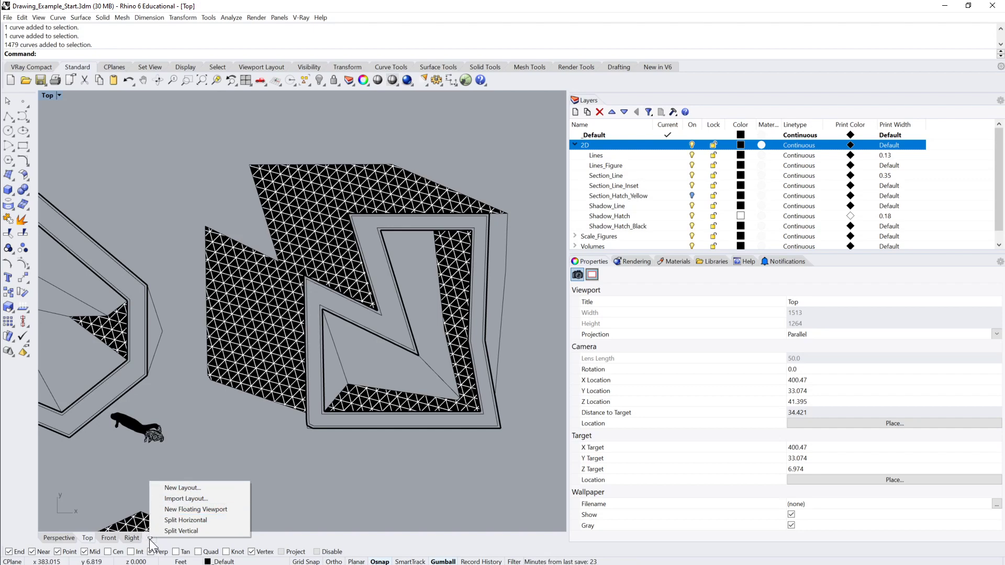
click(180, 487)
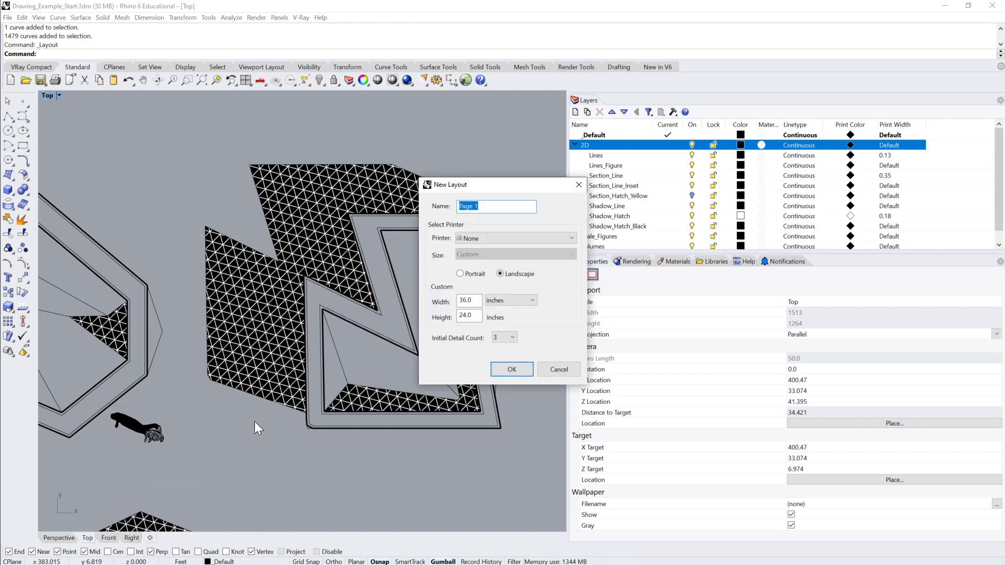
key(Escape)
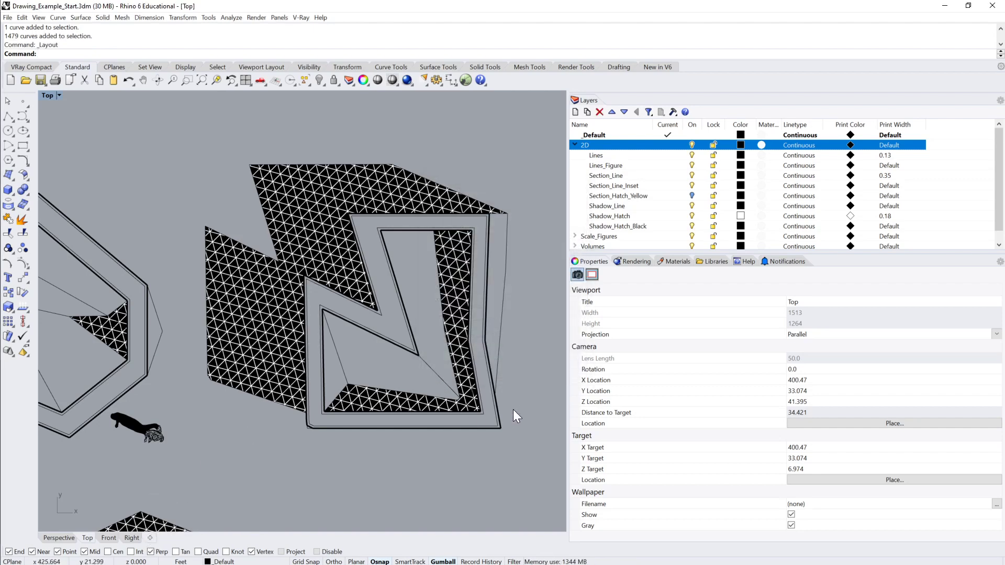
text(Layout)
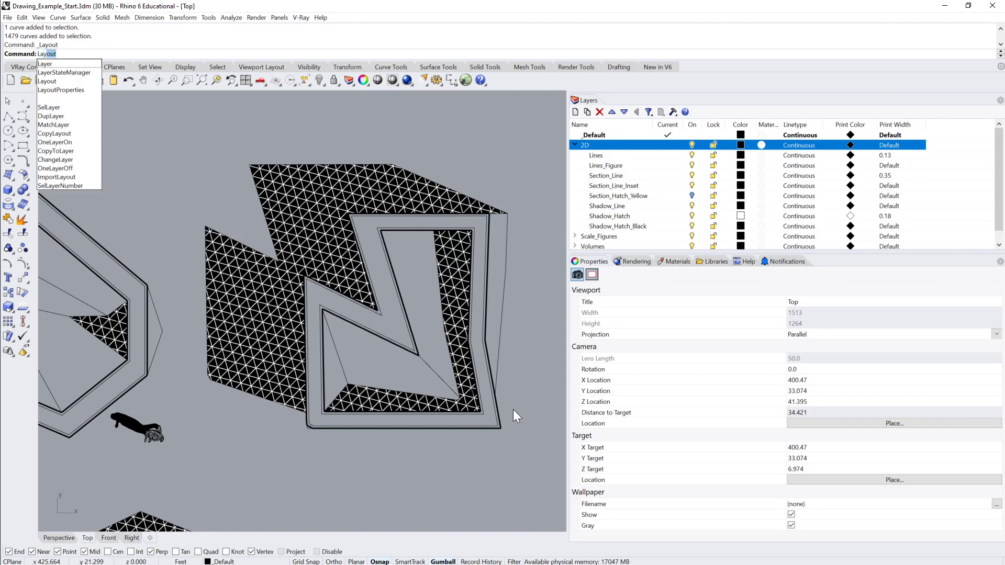
key(Return)
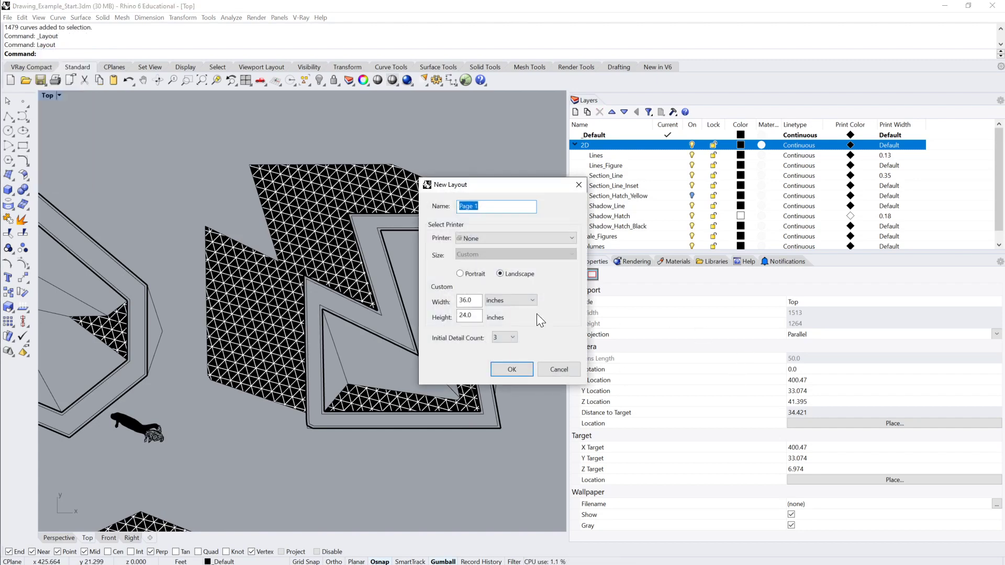
double_click(465, 300)
text(17)
double_click(467, 316)
text(1)
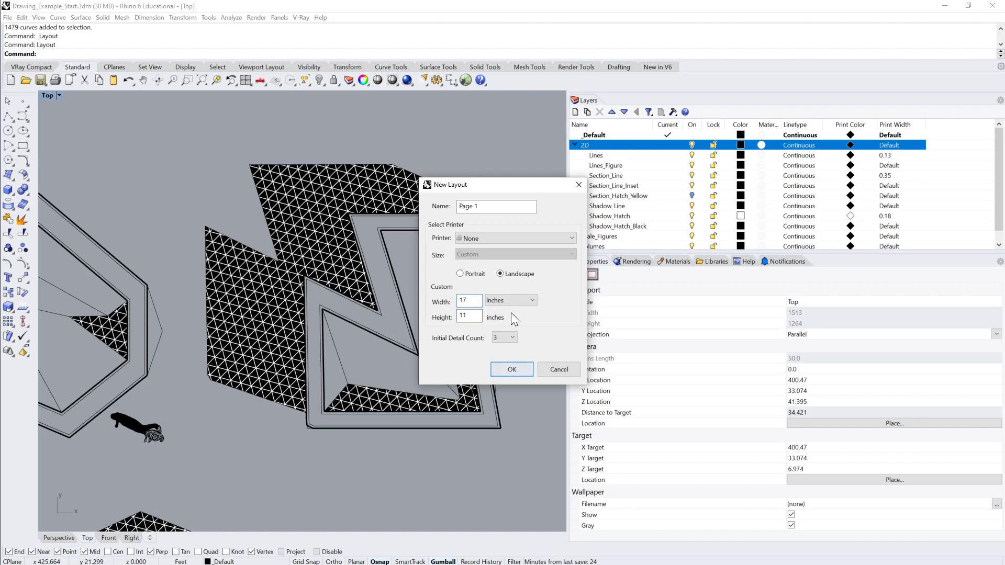
click(510, 337)
click(512, 369)
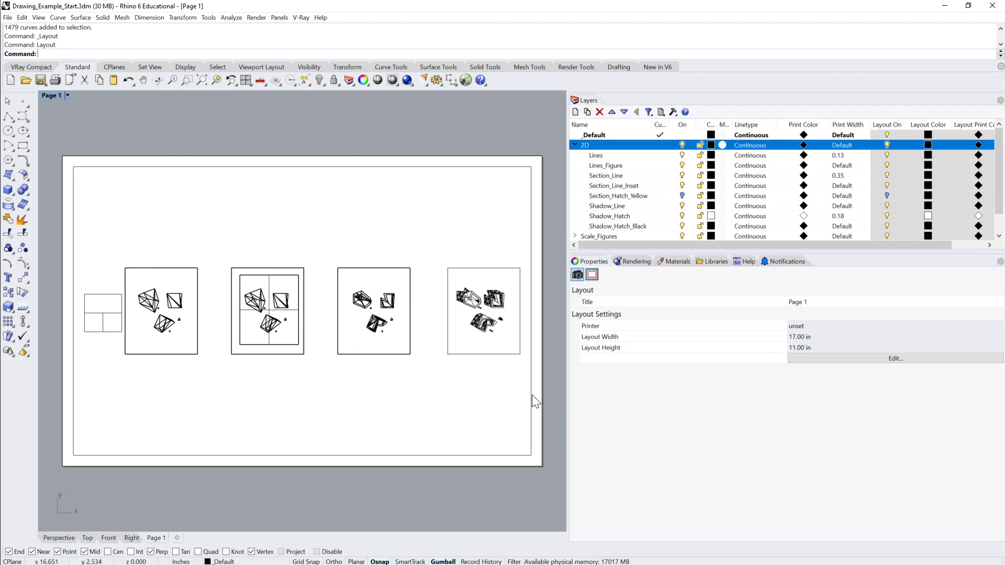
Step: Activate the Page 1 detail and pan and zoom onto the three hatched volumes
click(530, 377)
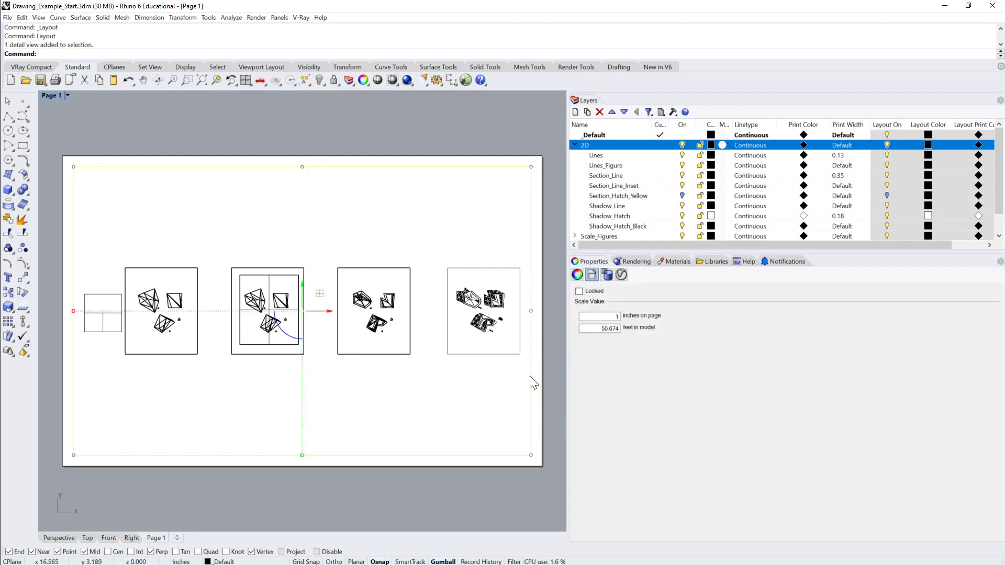
double_click(506, 380)
right_drag(505, 378, 525, 405)
scroll(415, 368, up, 5)
scroll(460, 373, up, 5)
scroll(497, 366, down, 3)
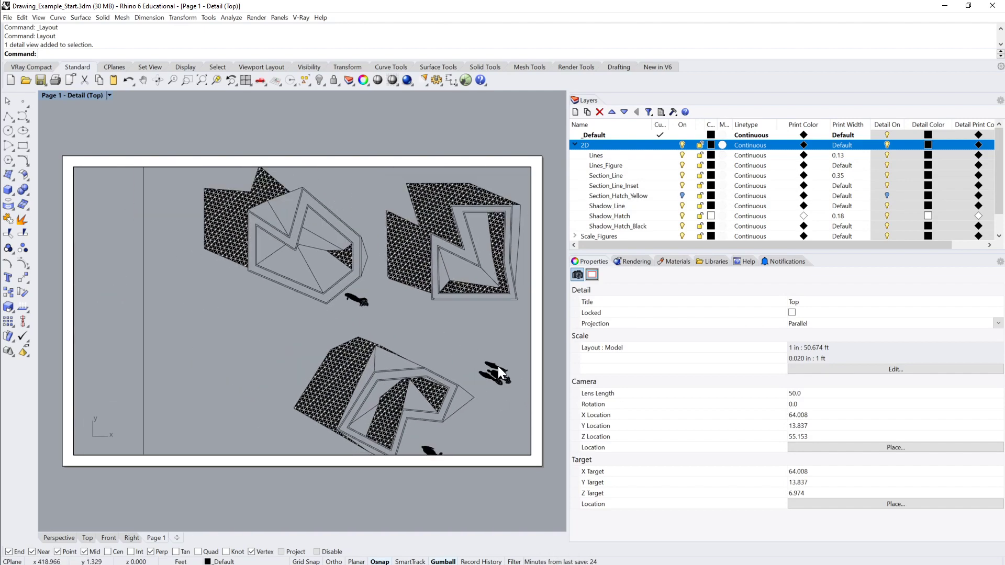
scroll(495, 360, up, 1)
scroll(492, 360, down, 3)
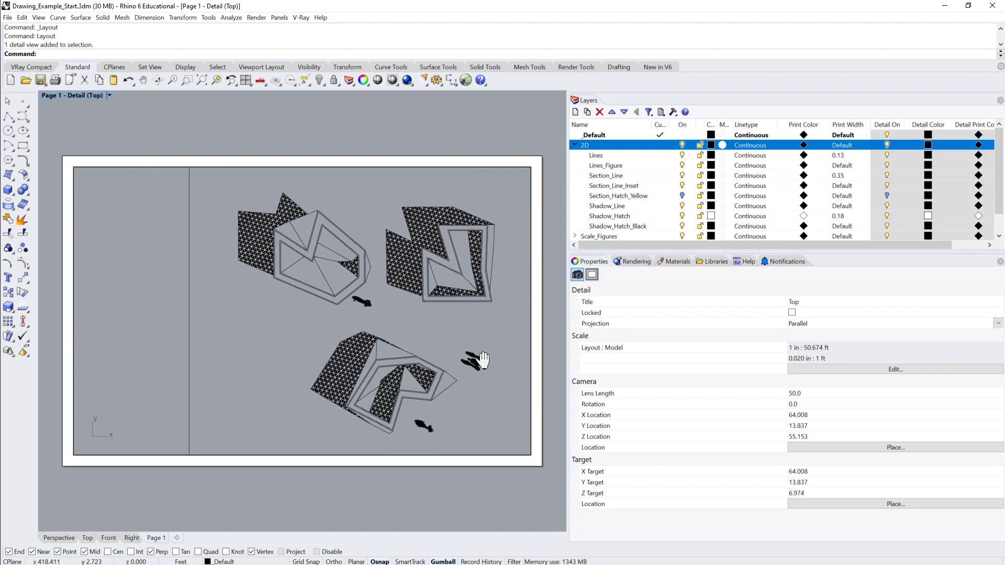
Step: Hide the stray vertical frame line and return to the page
drag(224, 308, 157, 329)
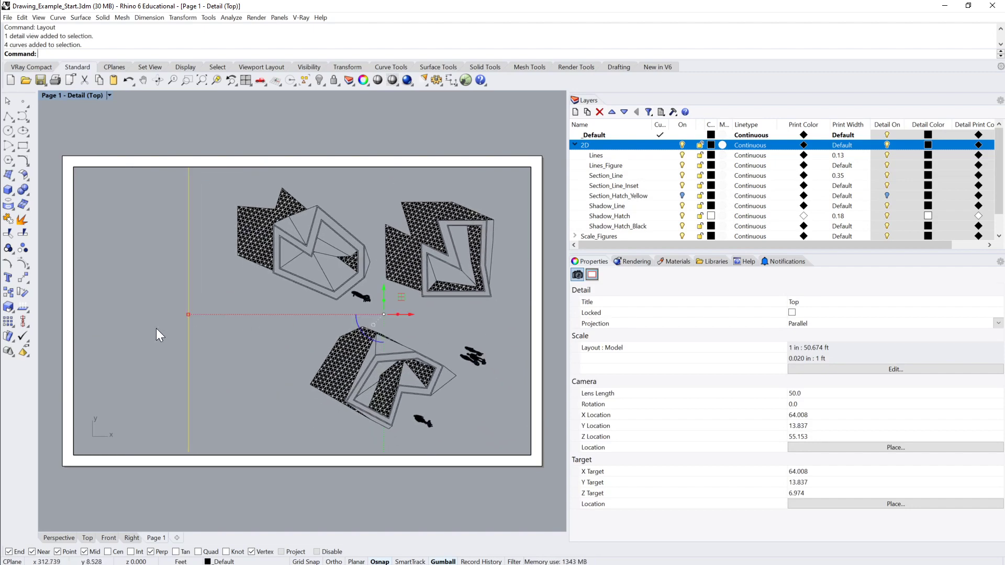
key(ctrl+h)
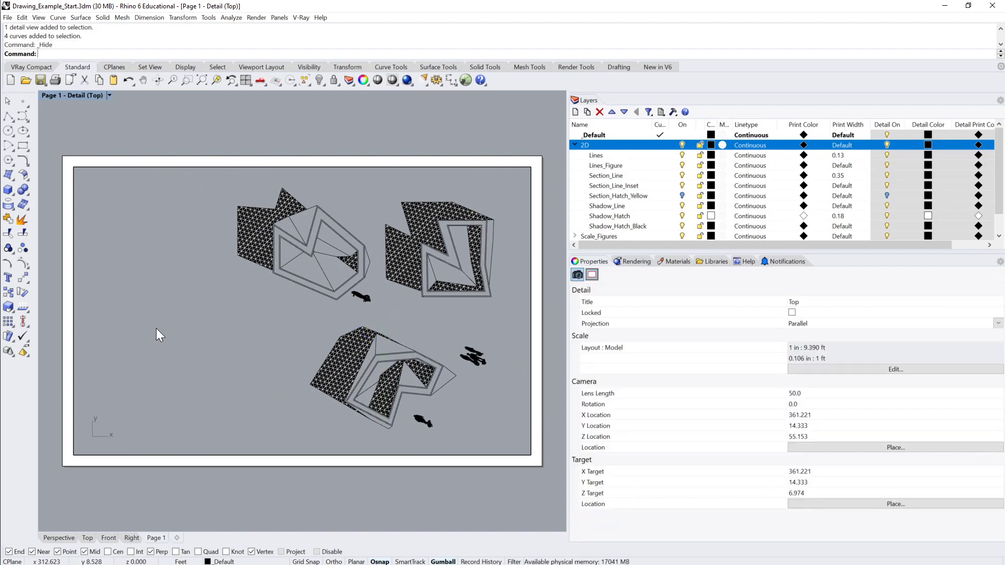
double_click(545, 283)
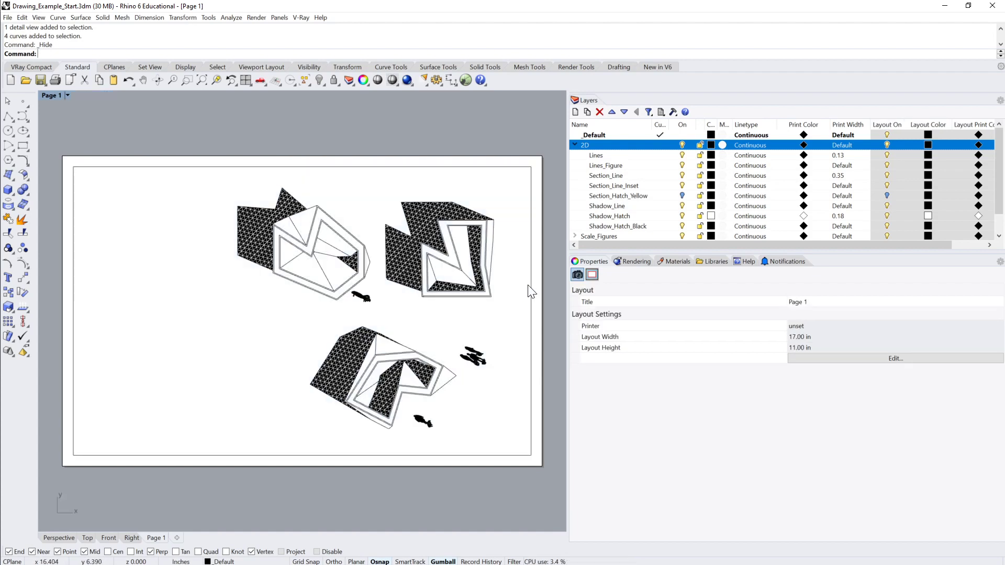
click(532, 288)
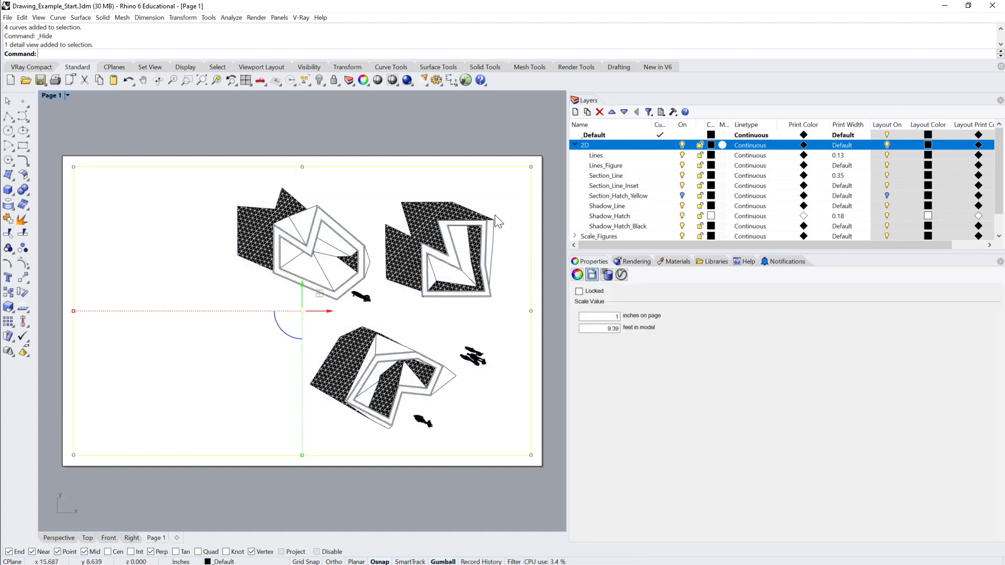
Step: Set the detail's scale to 1 inch = 8 feet
click(599, 328)
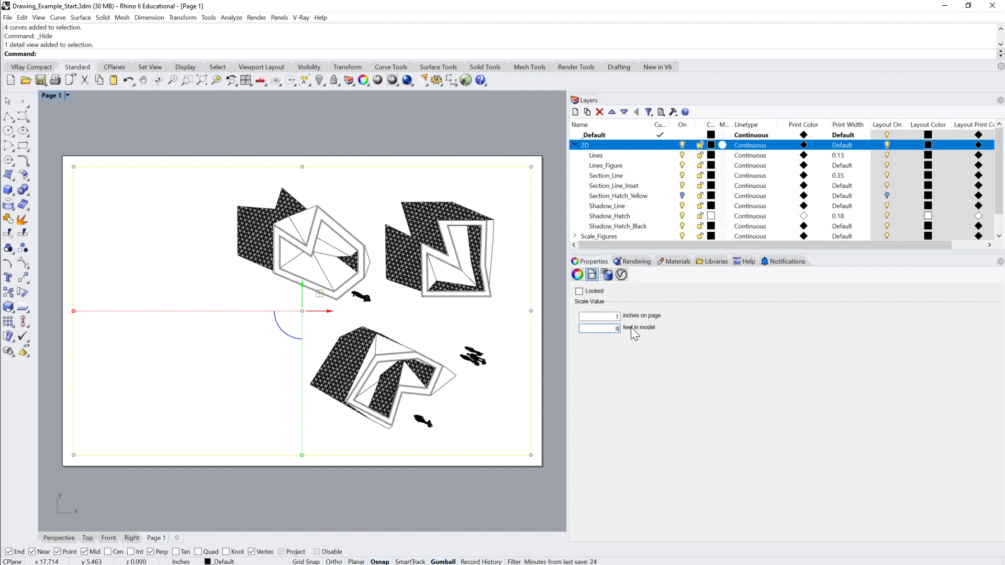
text(8)
key(Return)
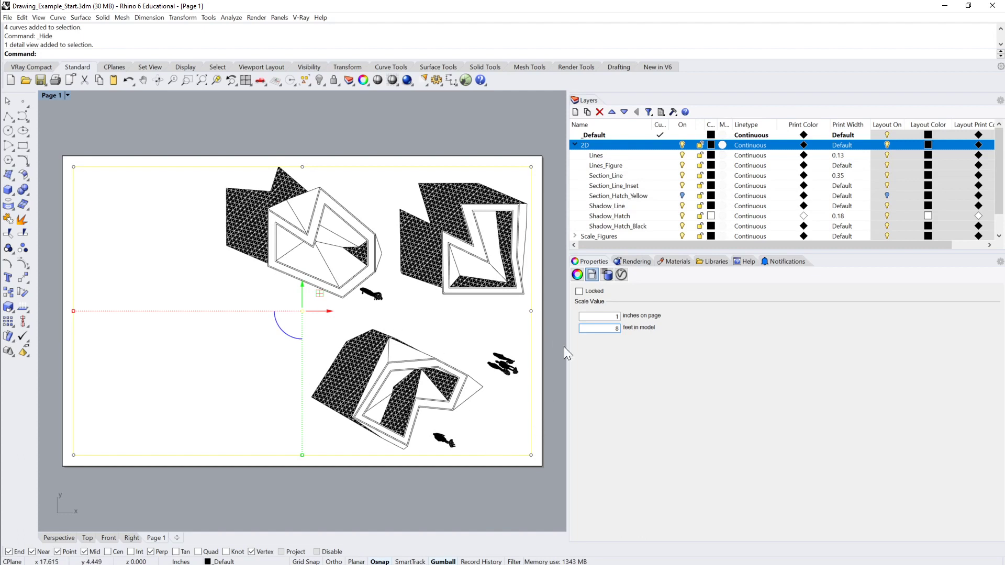
click(546, 396)
click(531, 429)
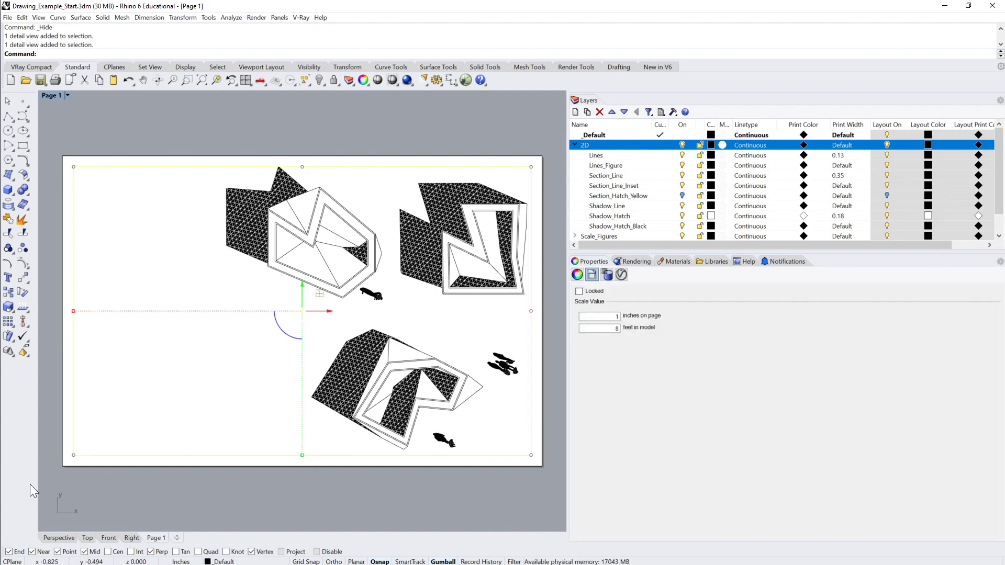
Step: Move the detail's bottom edge down and raise its top edge
drag(55, 483, 550, 418)
drag(301, 432, 303, 437)
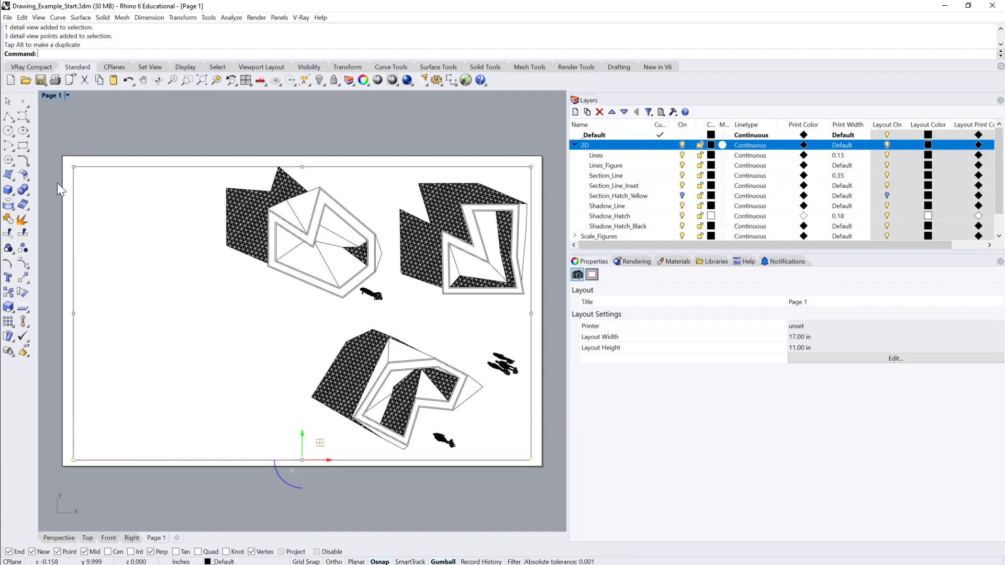
drag(58, 183, 526, 126)
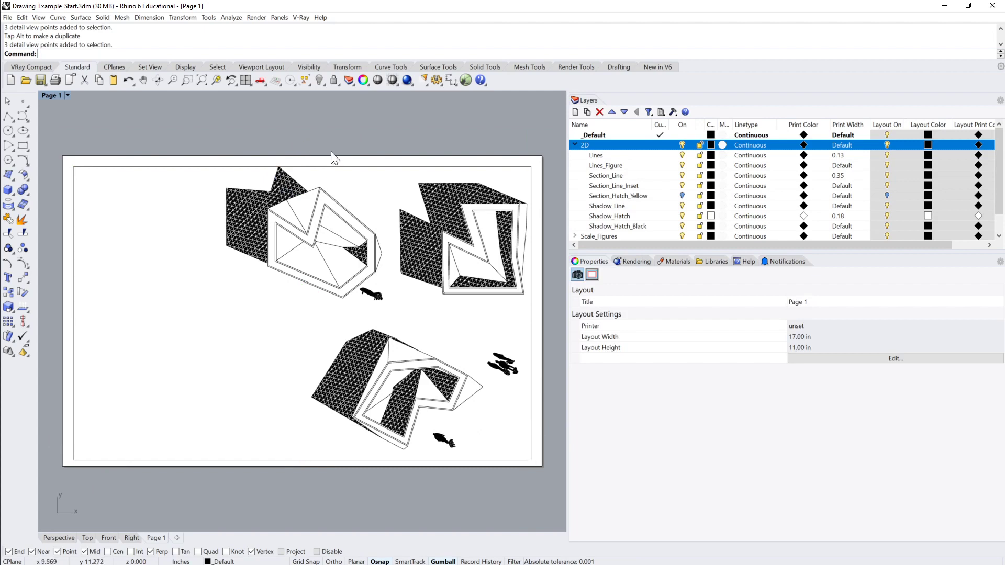
click(332, 166)
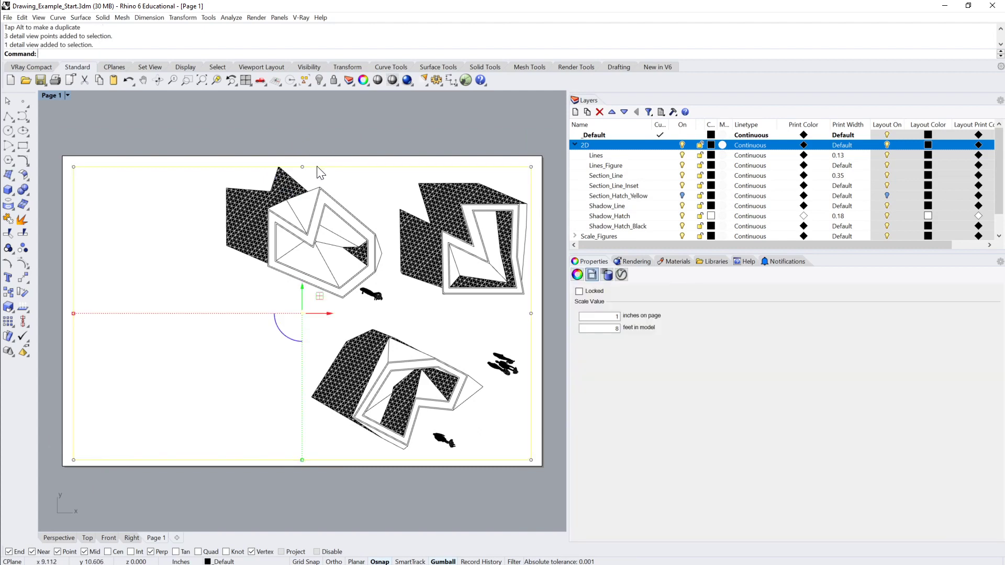
click(532, 168)
drag(531, 140, 532, 136)
key(Escape)
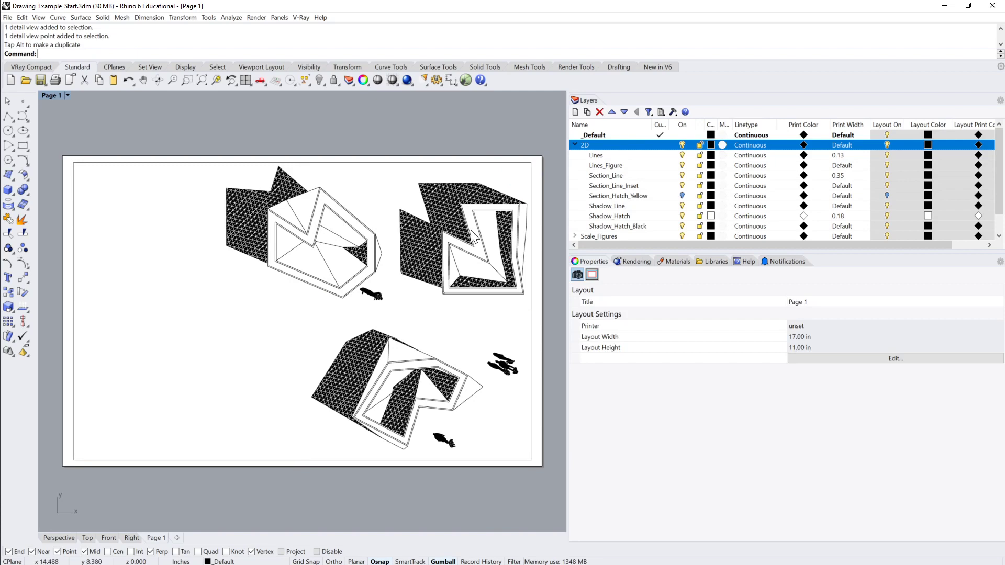
Step: Nudge the drawing inside the detail, then lock the detail
double_click(426, 224)
right_drag(437, 233, 437, 246)
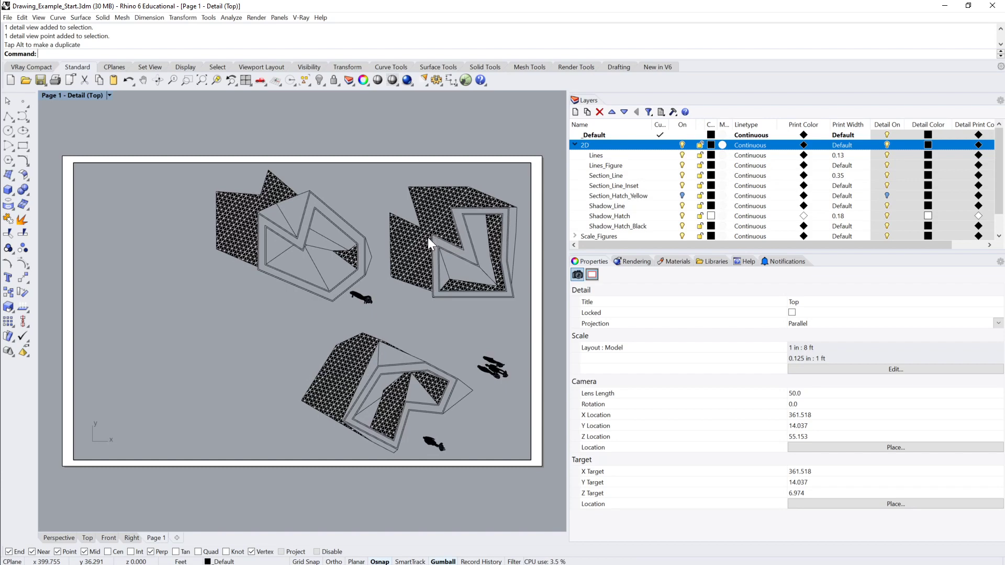
double_click(423, 124)
click(532, 226)
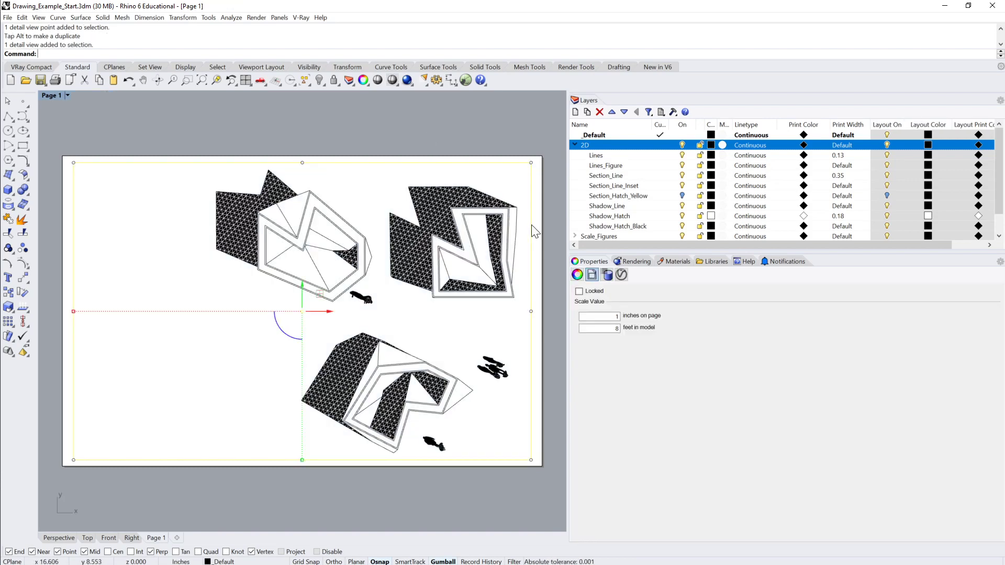
click(579, 291)
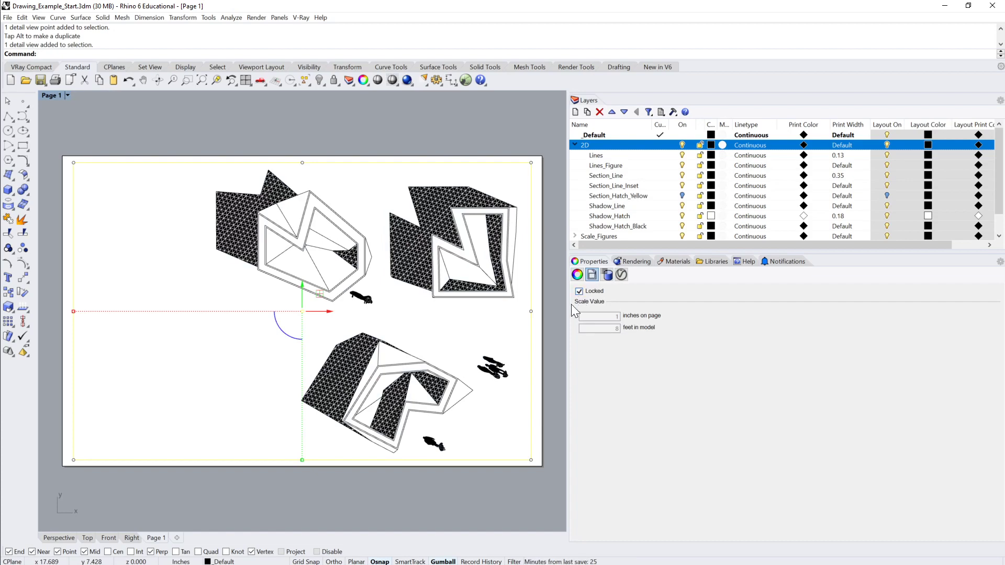
click(524, 281)
scroll(524, 281, up, 6)
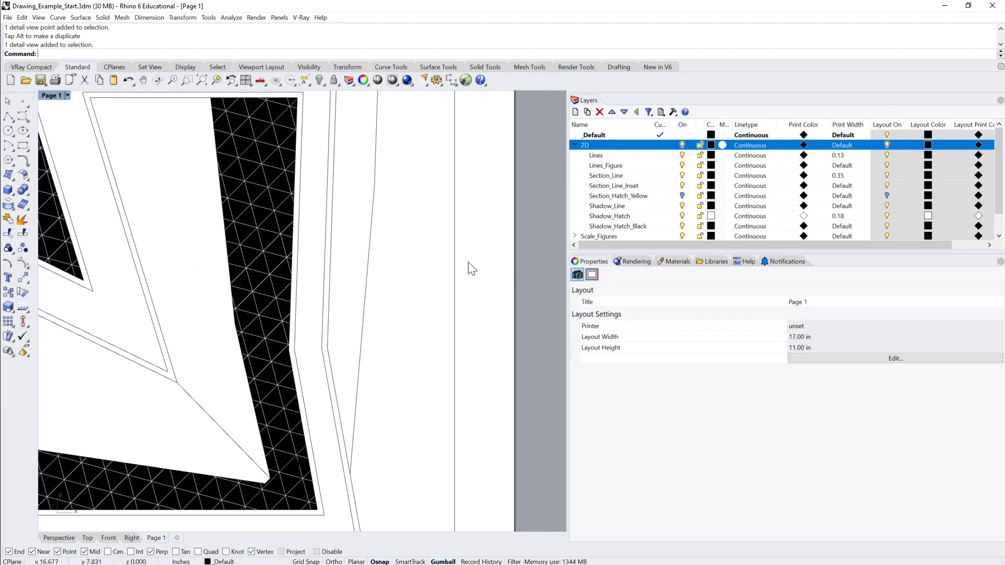
Step: Run PrintDisplay with State On and zoom out to view the whole Page 1 sheet
text(Print)
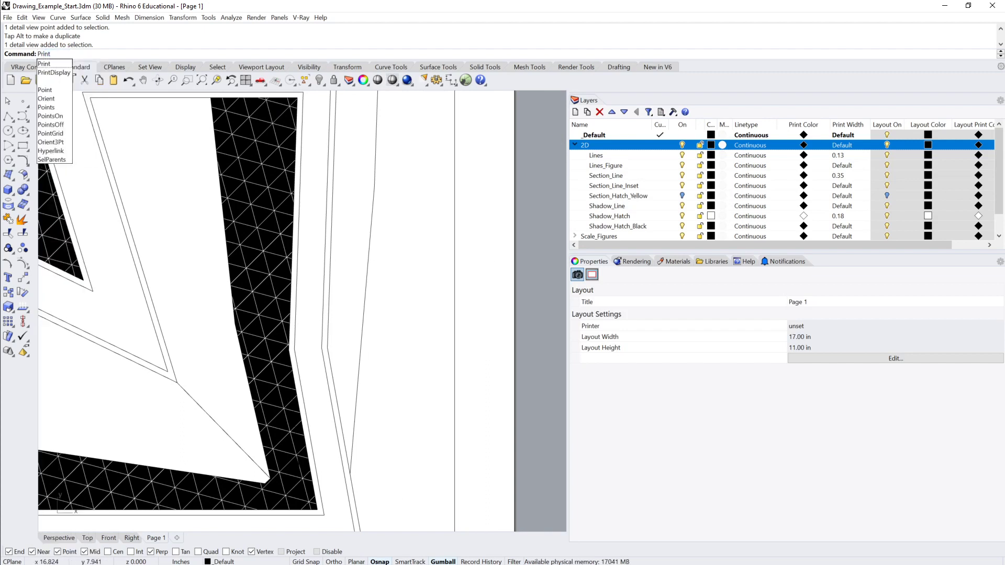
text(Display)
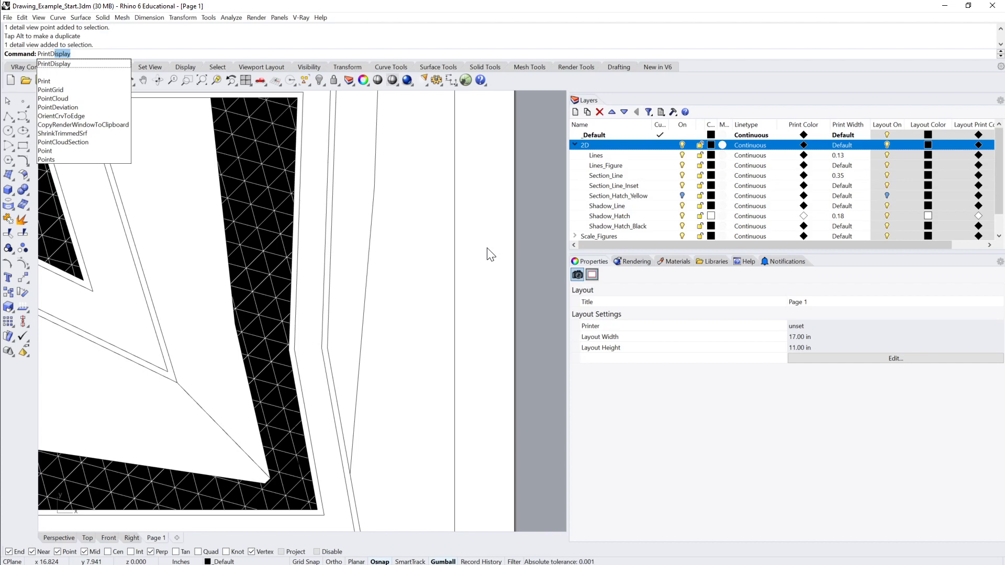
key(Return)
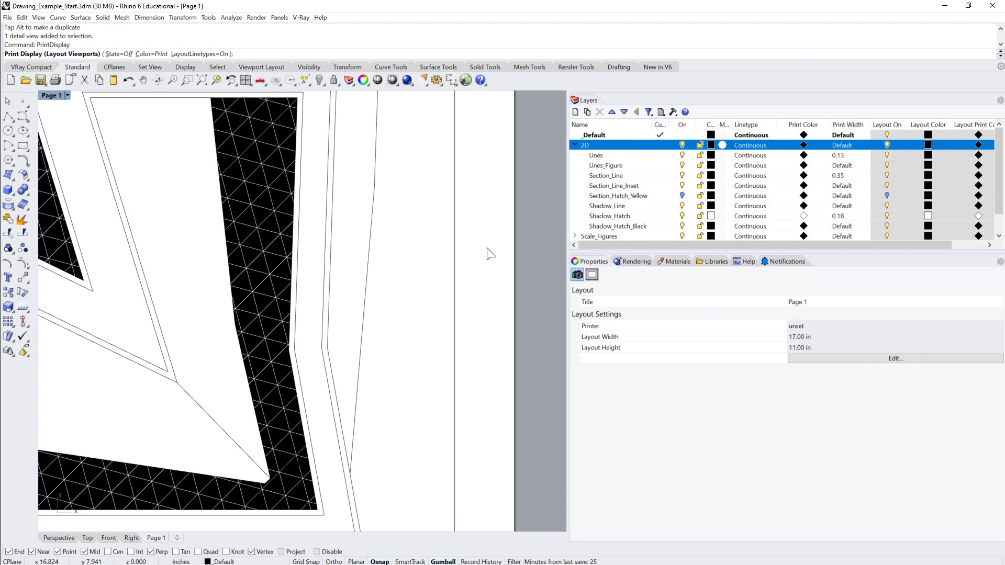
click(119, 55)
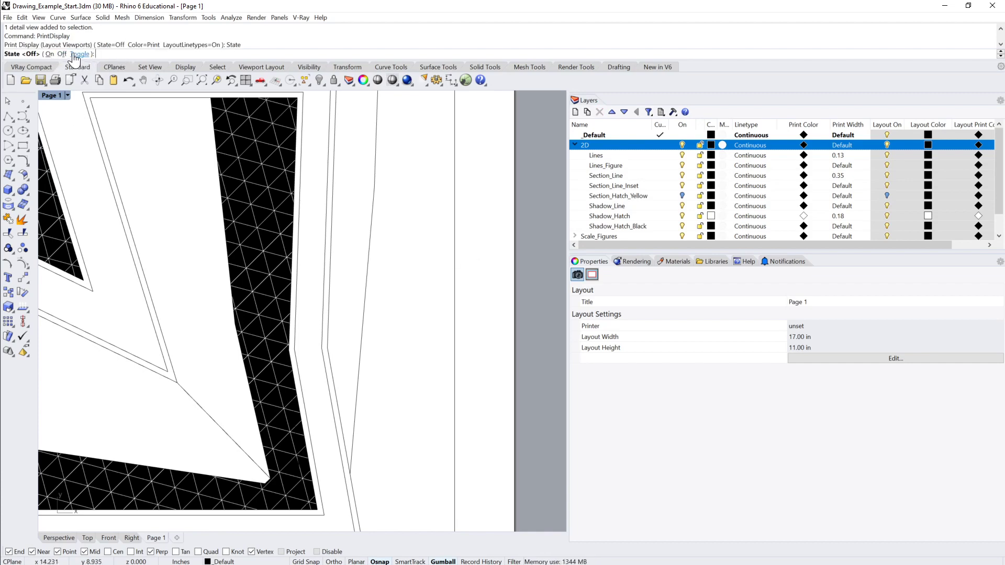
click(51, 55)
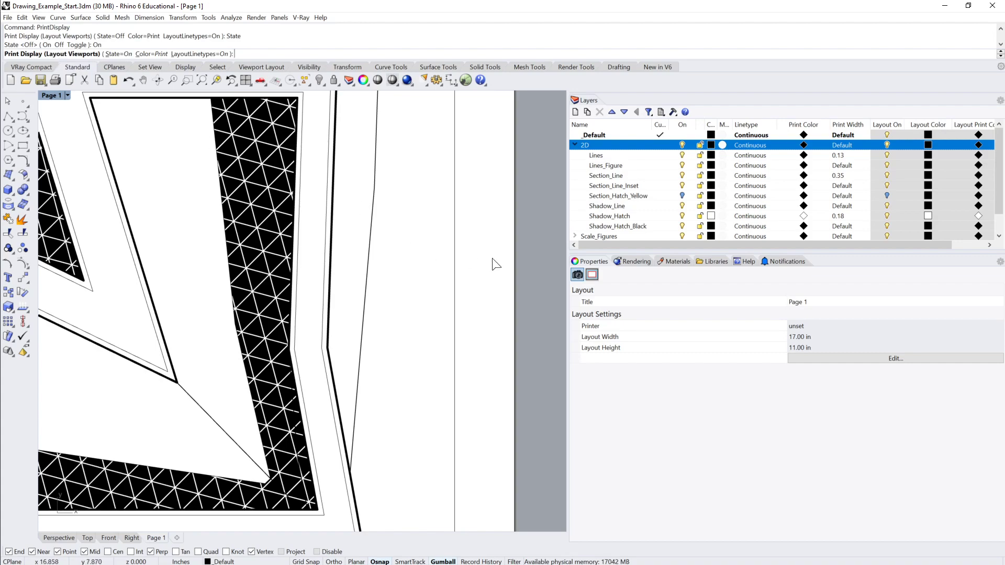
scroll(507, 249, down, 5)
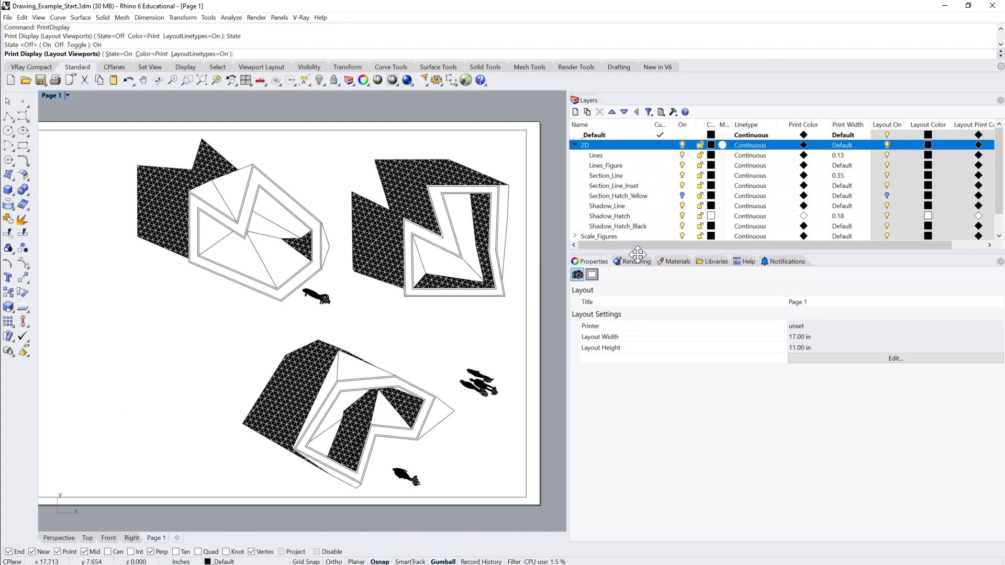
drag(636, 244, 585, 236)
drag(789, 246, 691, 246)
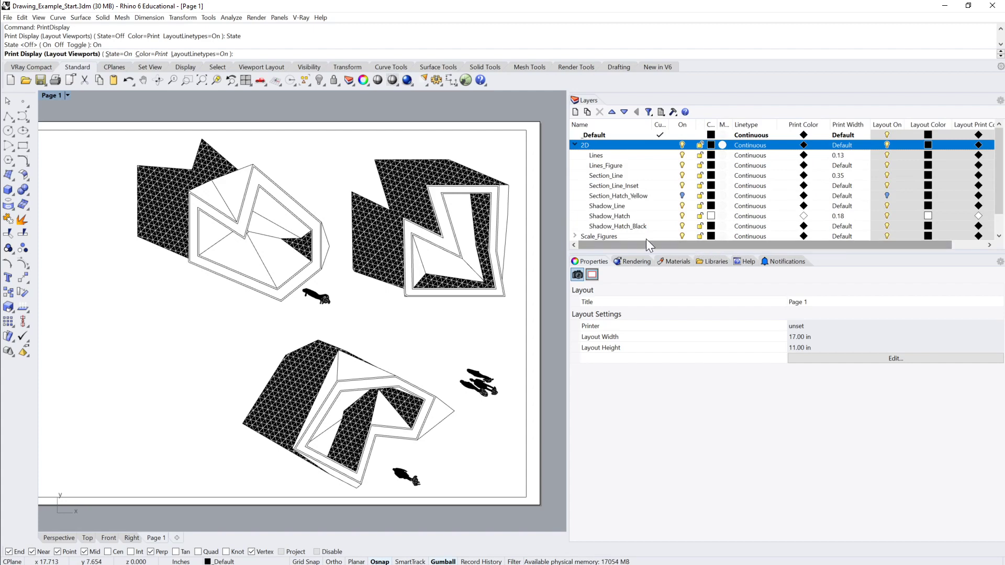
click(60, 538)
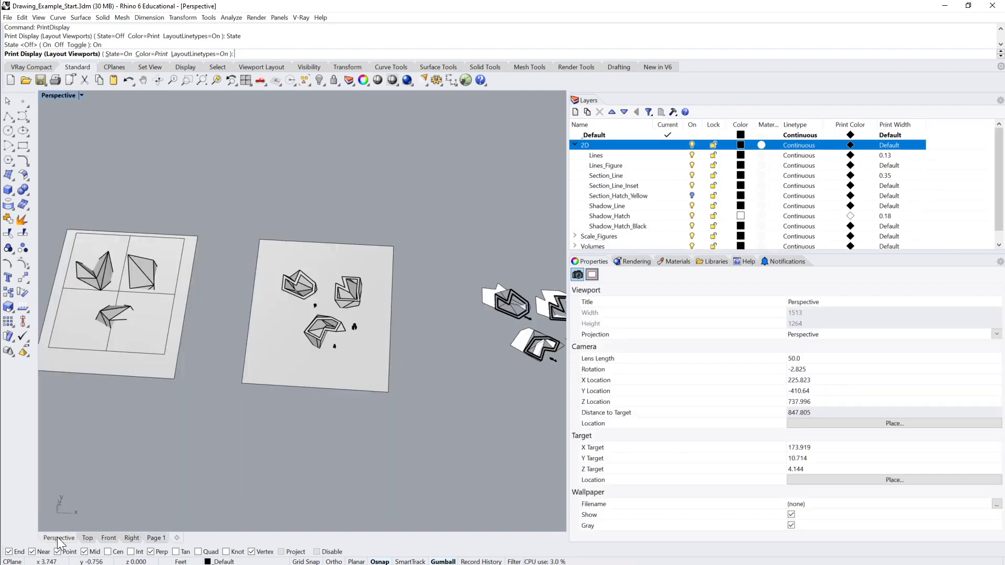
click(88, 538)
scroll(350, 306, down, 5)
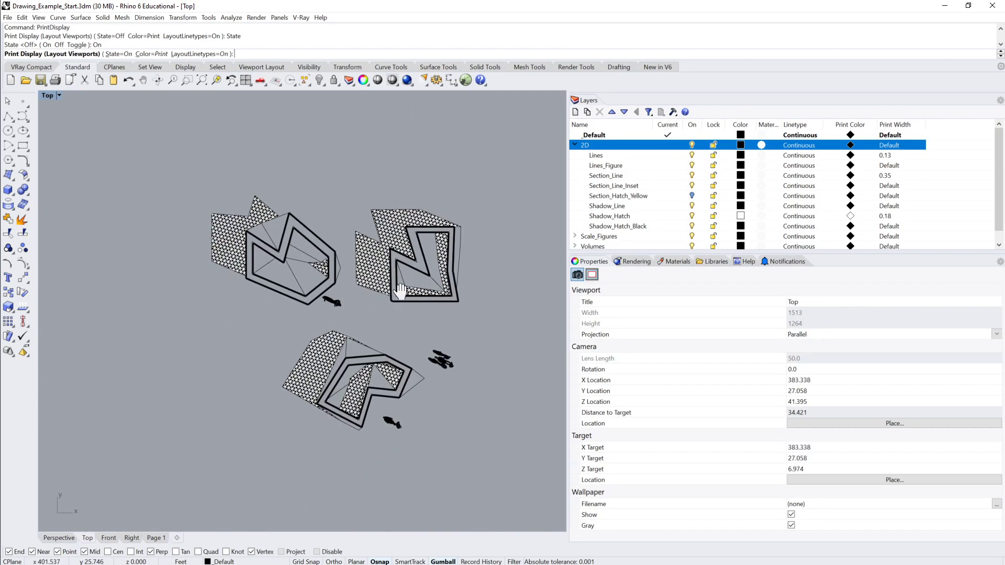
scroll(416, 285, up, 3)
right_drag(416, 285, 408, 262)
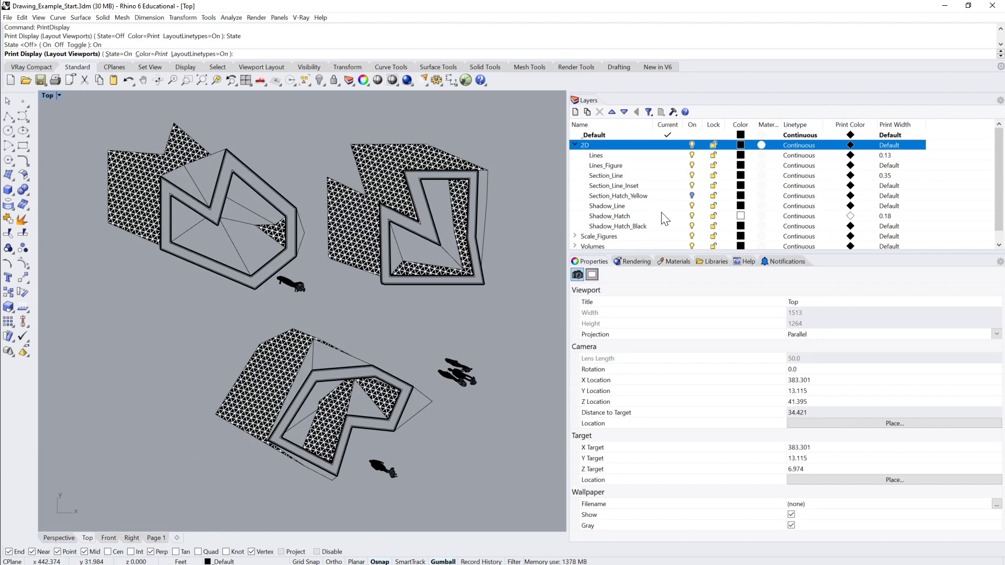
click(156, 538)
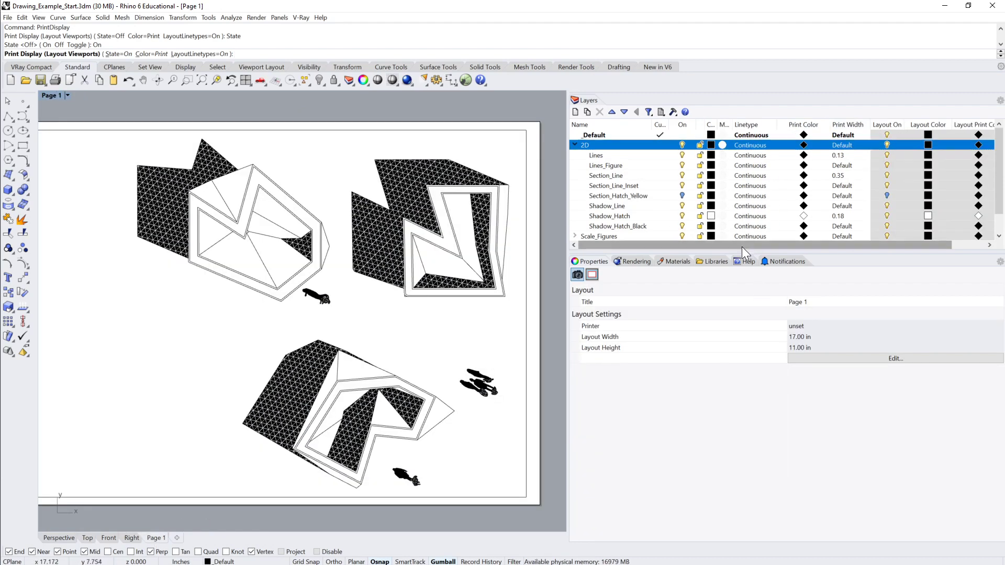
Step: Widen the Layers panel and resize its Layout Print Width, Print Color, On and Current columns
drag(765, 246, 800, 240)
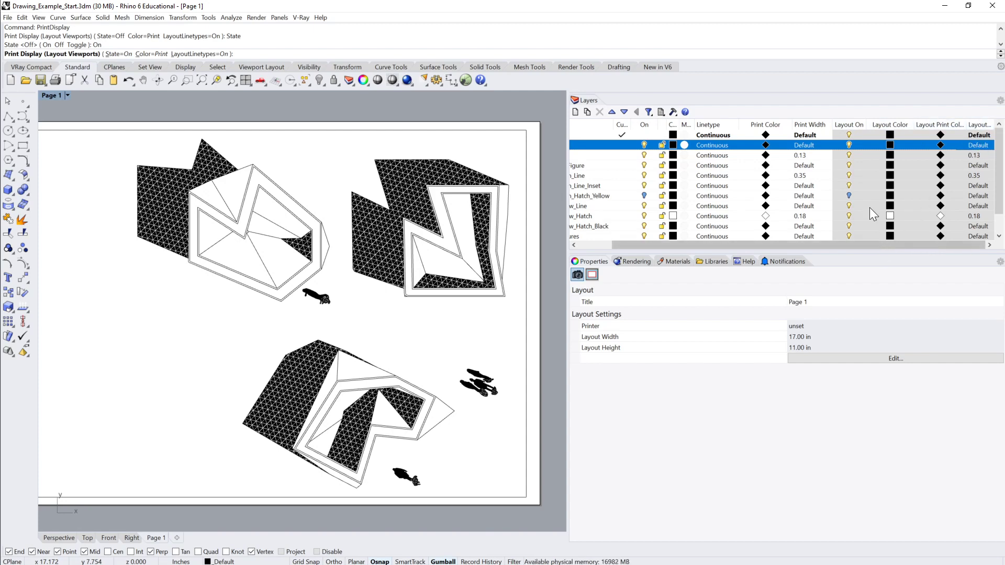
drag(568, 188, 418, 183)
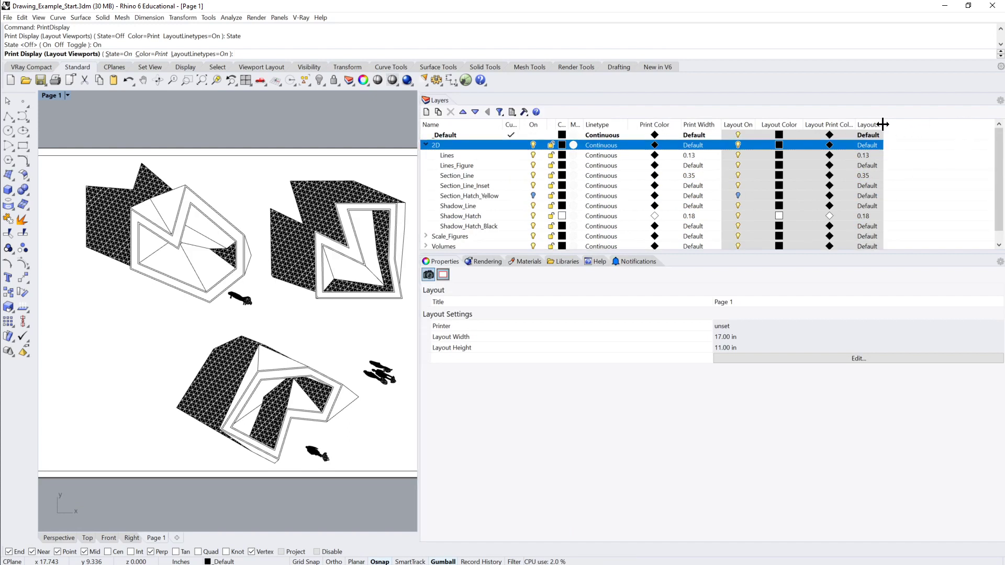
drag(884, 124, 918, 125)
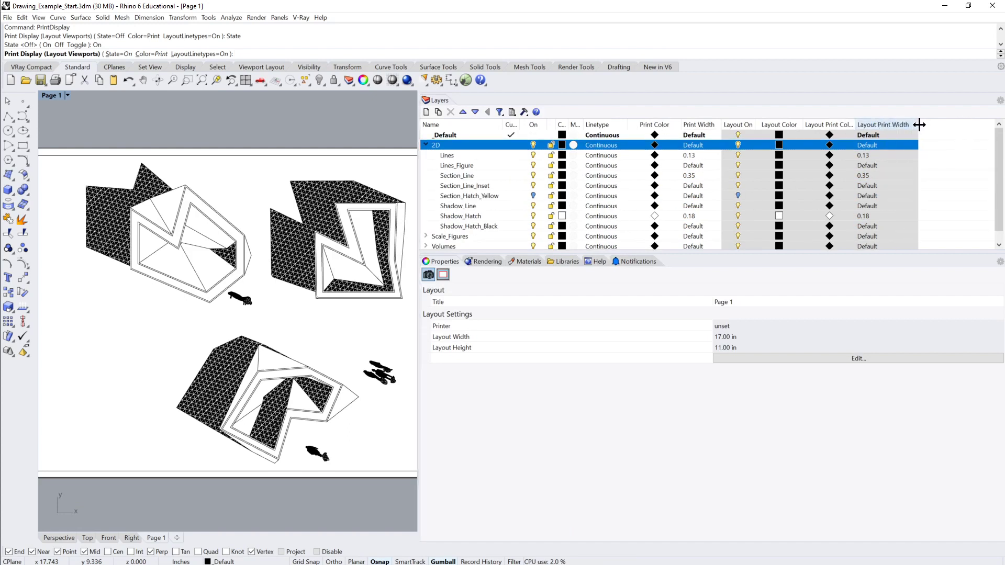
drag(854, 124, 875, 124)
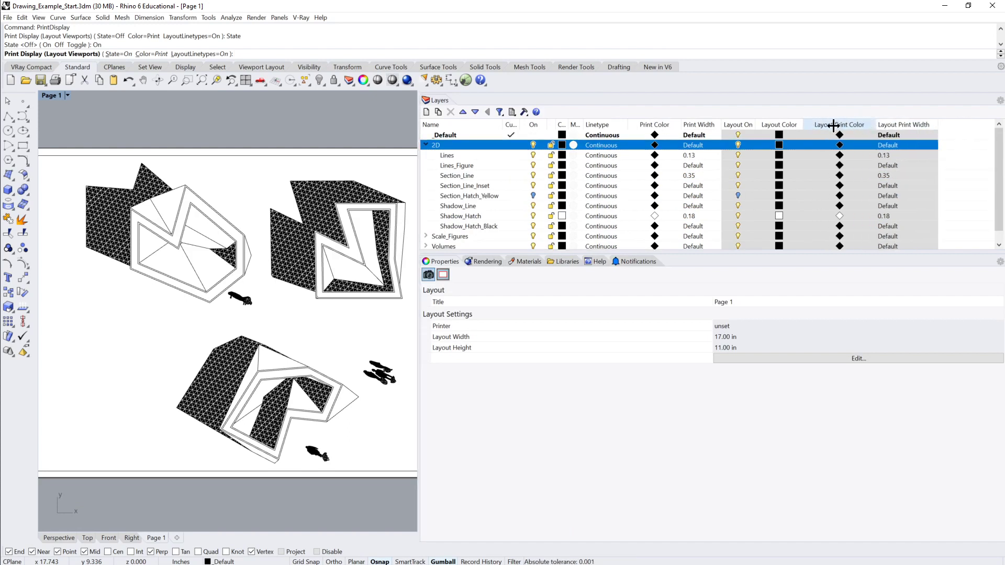
drag(759, 125, 763, 125)
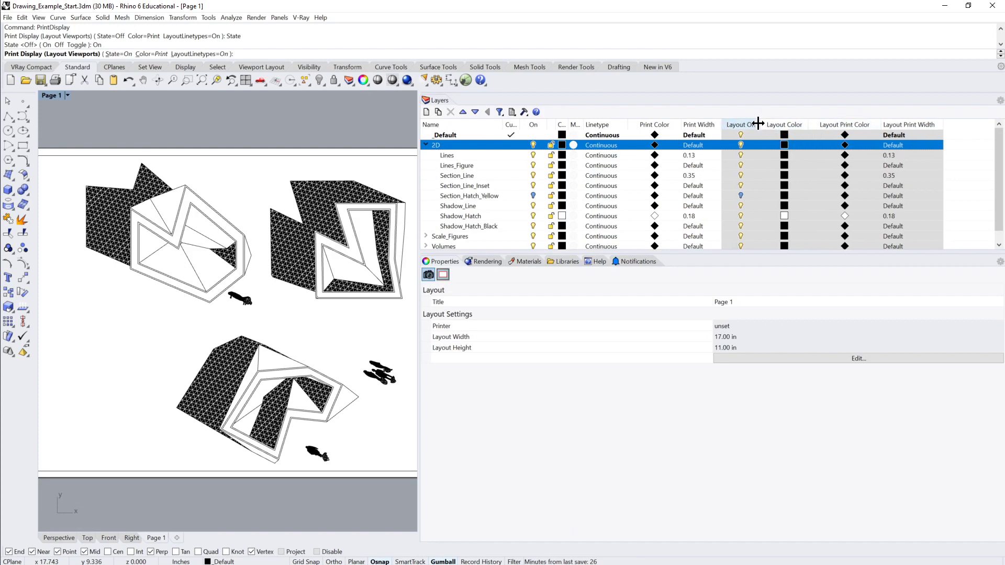
drag(944, 126, 928, 125)
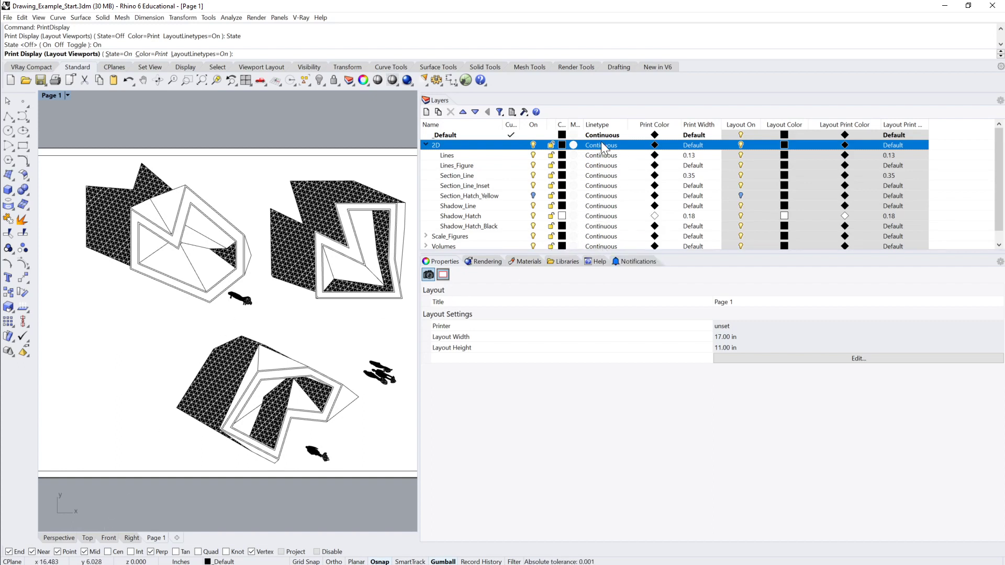
mouse_move(518, 124)
mouse_down()
mouse_move(539, 124)
mouse_move(528, 124)
mouse_up()
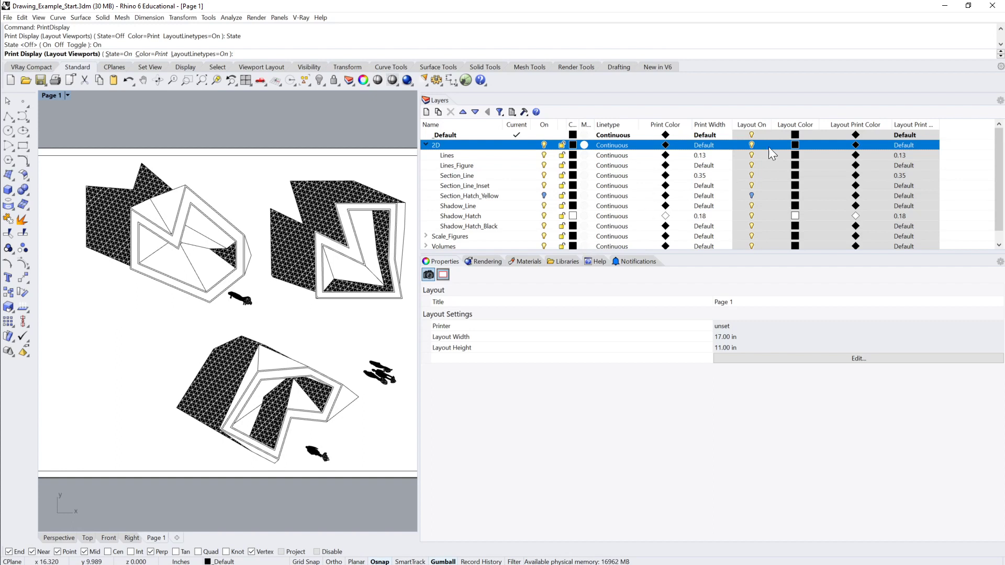
Step: Check that the Lines layer keeps its 0.13 layout print width, then enlarge and zoom the layout view
click(906, 154)
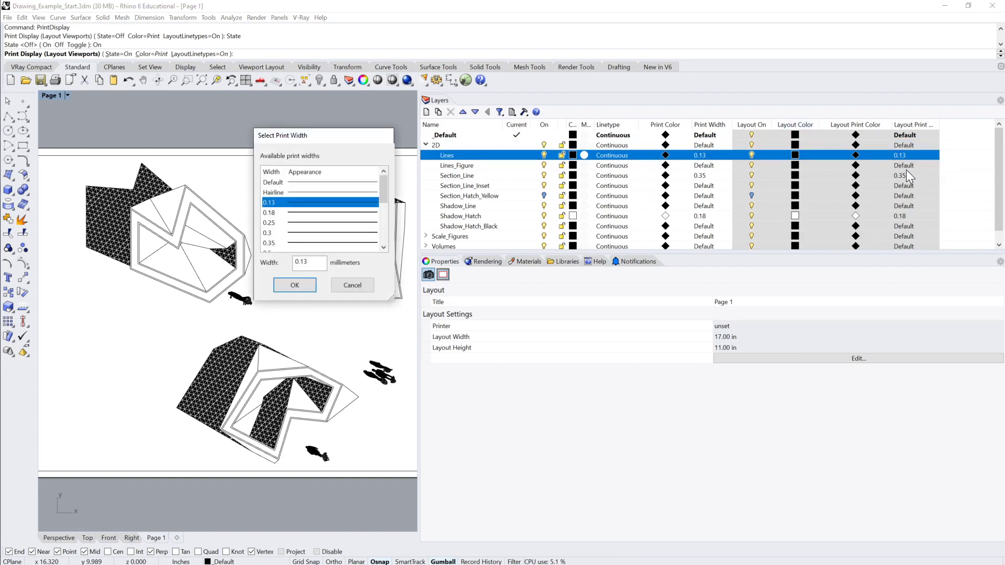
click(348, 285)
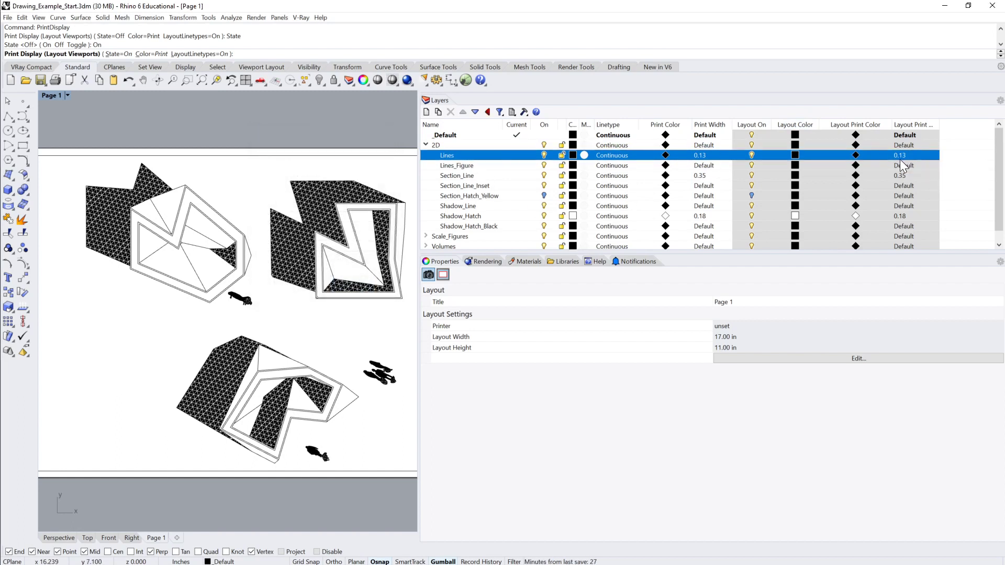
drag(937, 124, 945, 123)
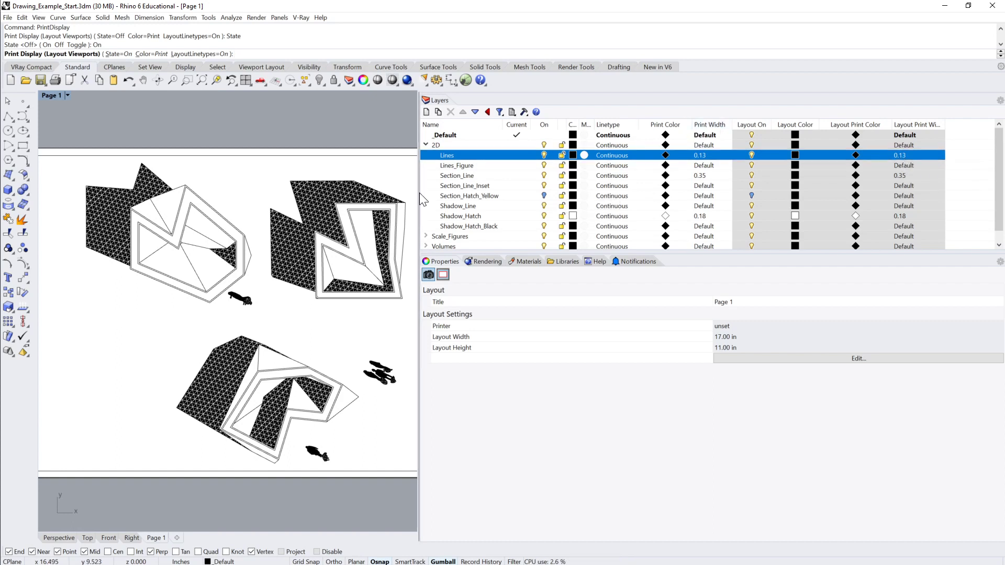
drag(417, 193, 522, 207)
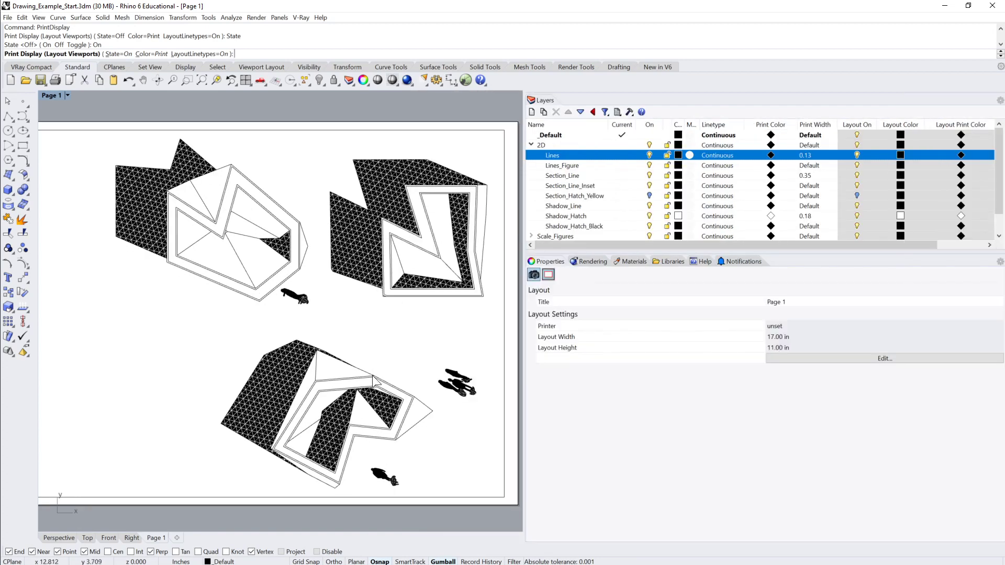
scroll(251, 445, up, 3)
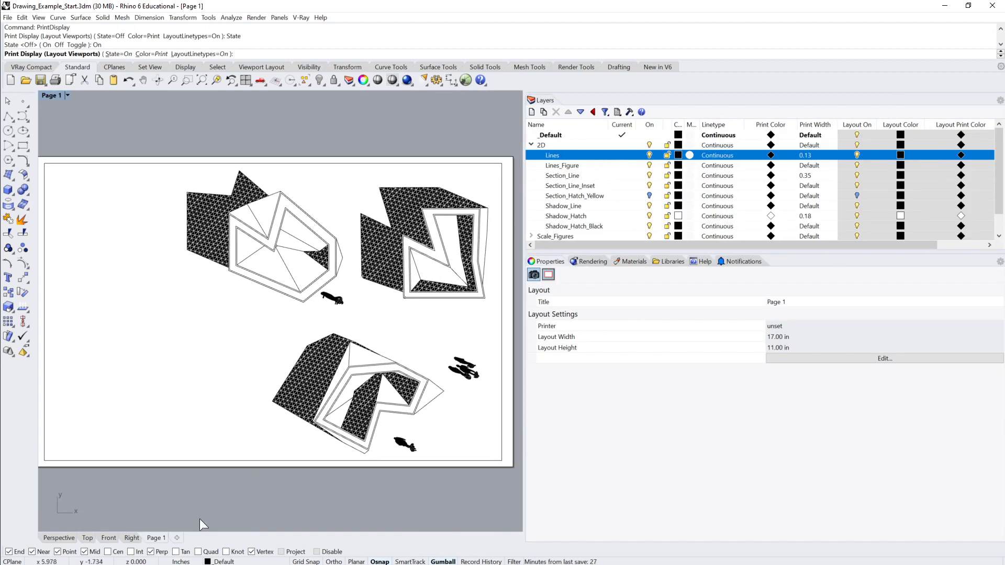
Step: Create a portrait 8.5 x 11 inch layout named Page 2 with one Top detail
right_click(159, 539)
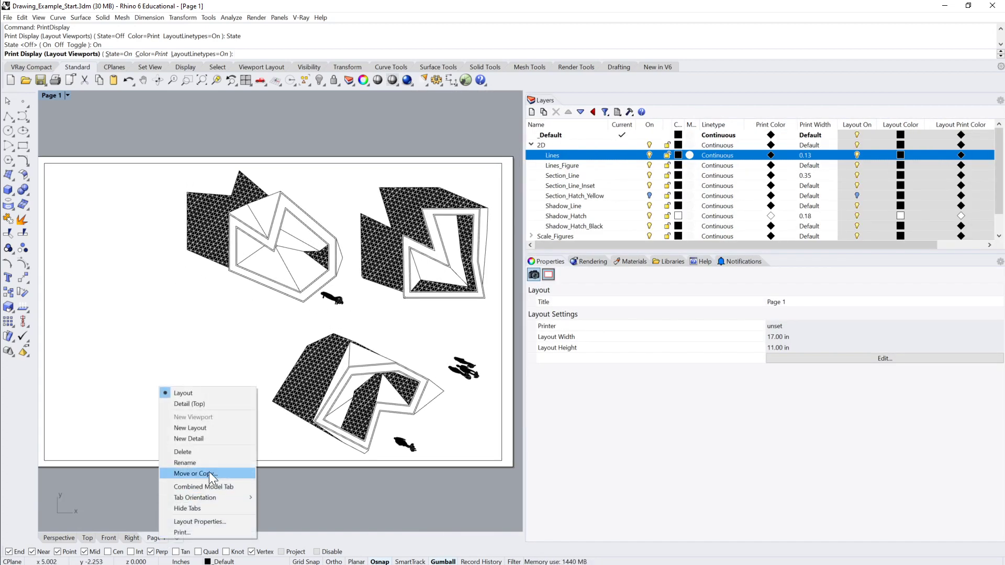
click(73, 528)
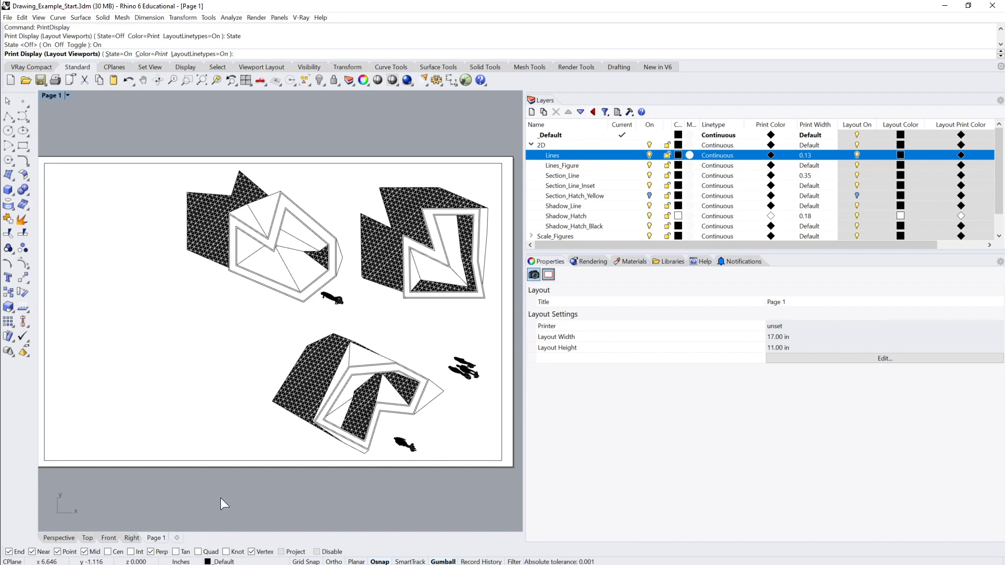
key(Return)
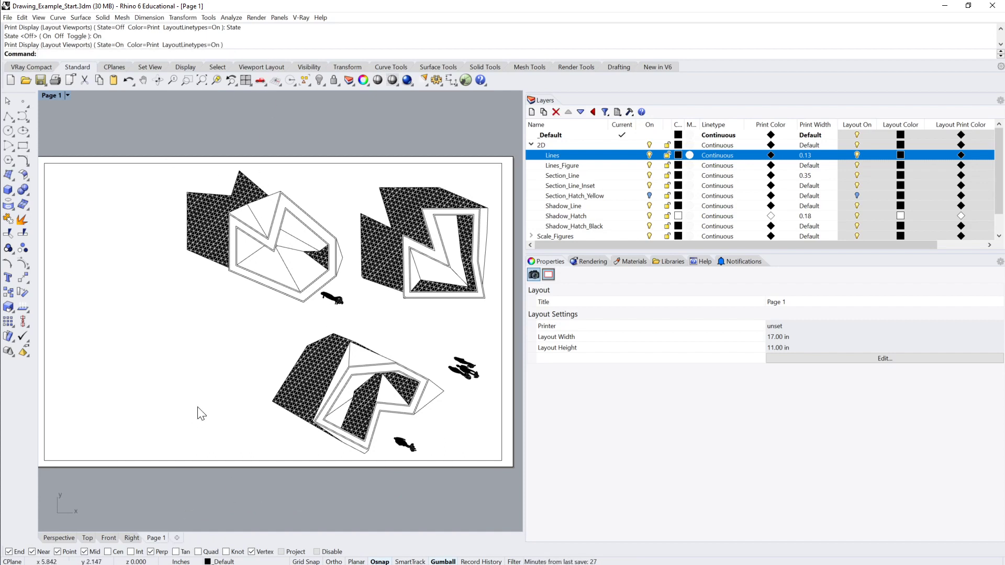
text(Layout)
key(Return)
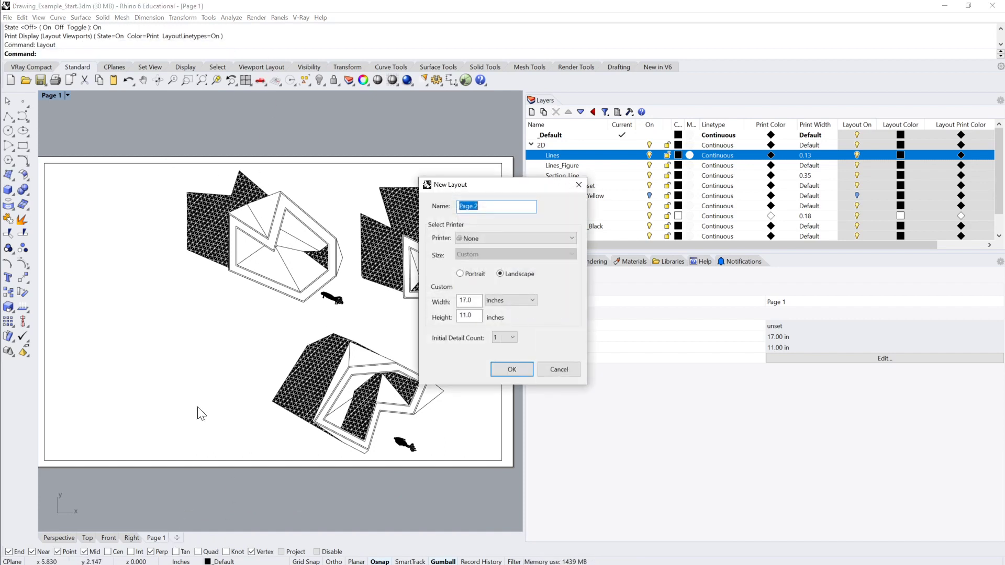
click(460, 273)
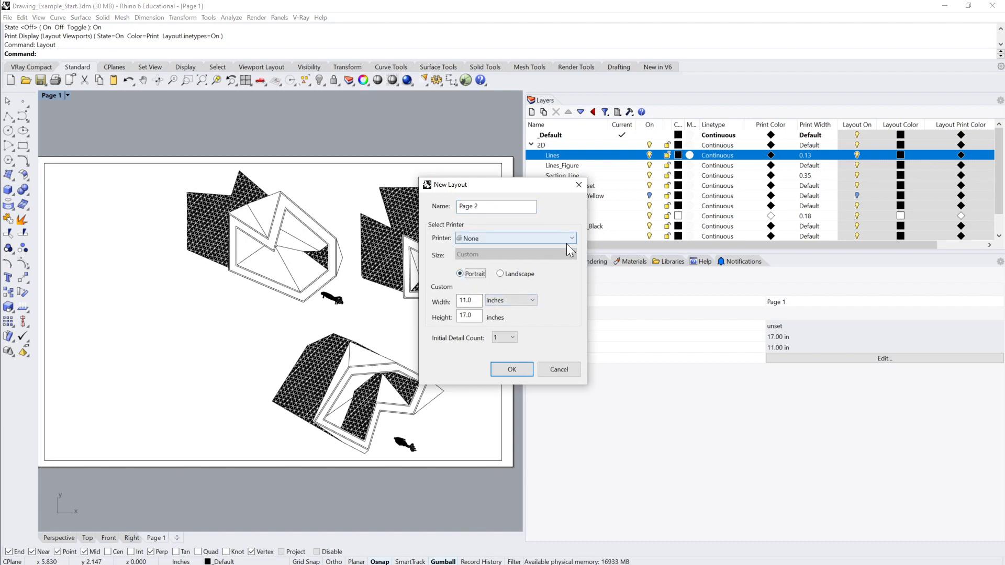
key(Tab)
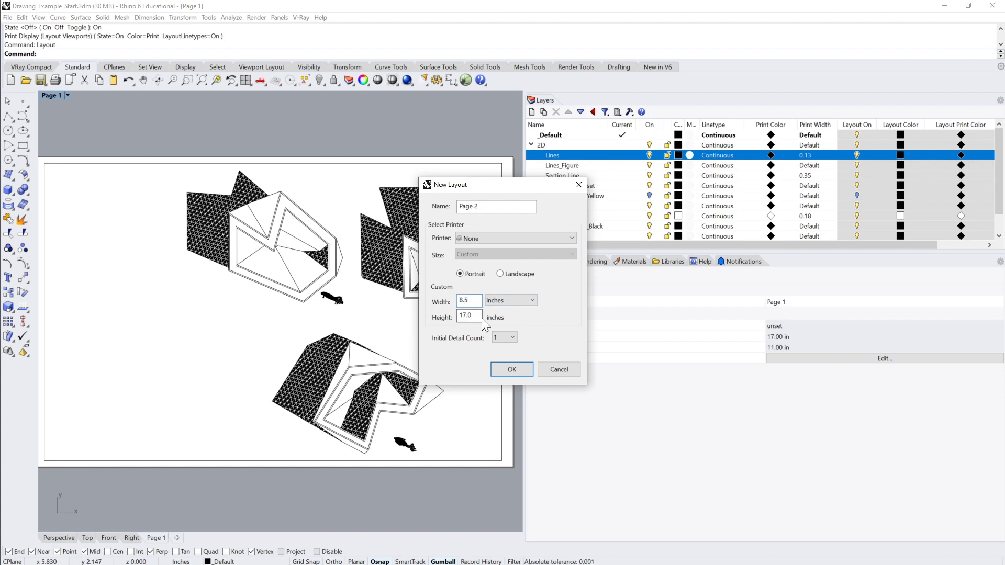
key(BackSpace)
key(BackSpace)
key(BackSpace)
text(11)
click(508, 369)
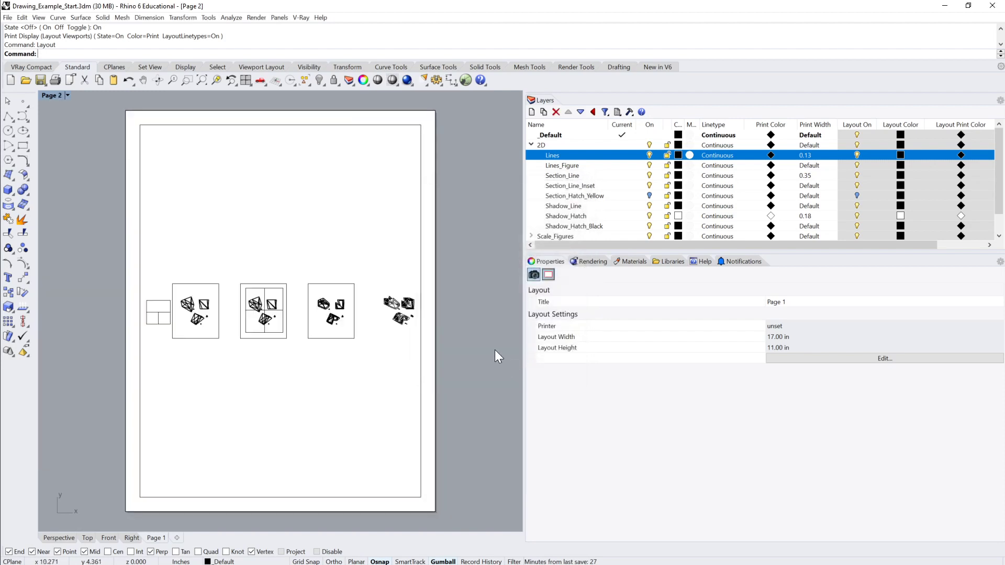
Step: Change the Page 2 detail's feet-in-model scale value from 12.481 to 16
double_click(368, 326)
scroll(368, 326, up, 10)
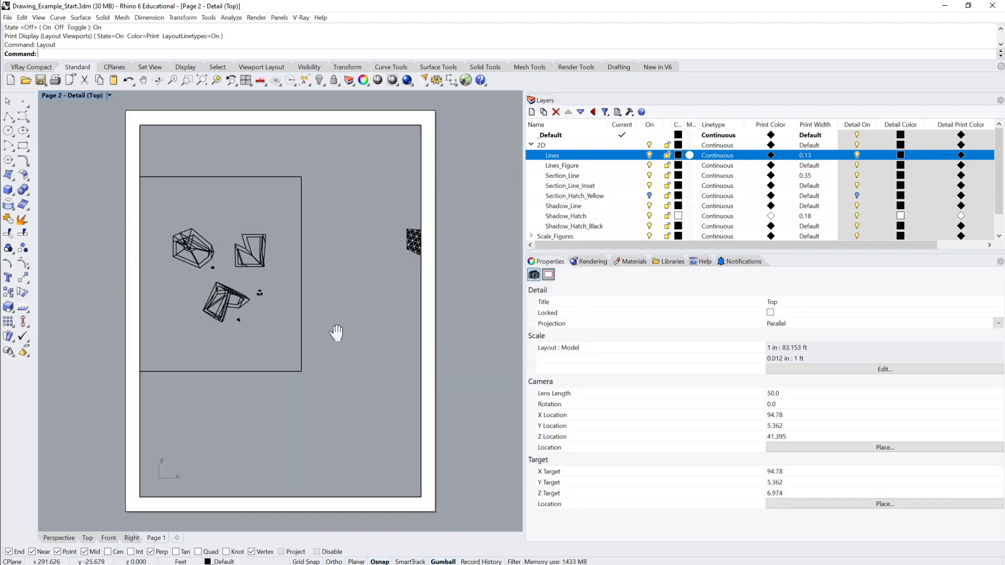
scroll(251, 343, up, 3)
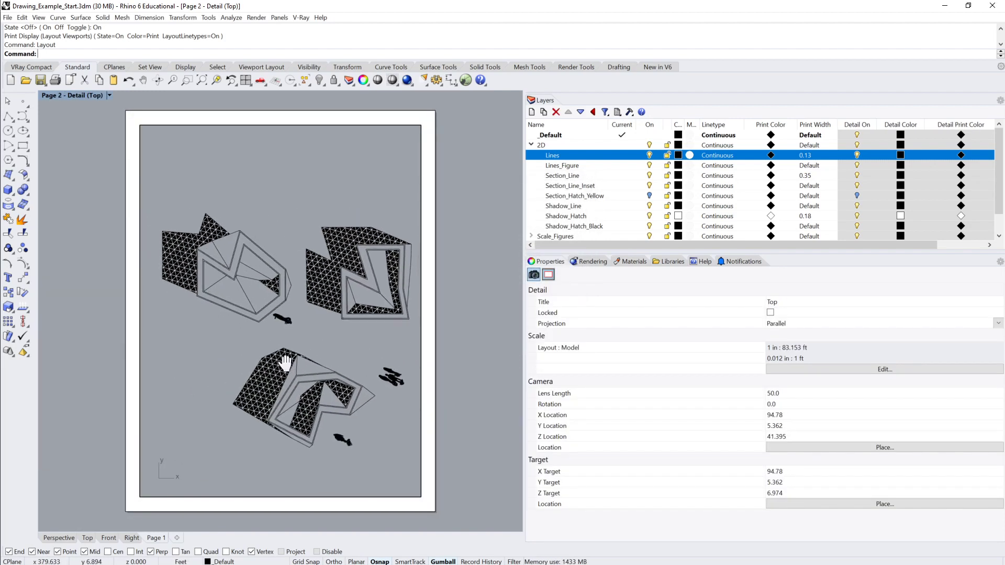
double_click(476, 349)
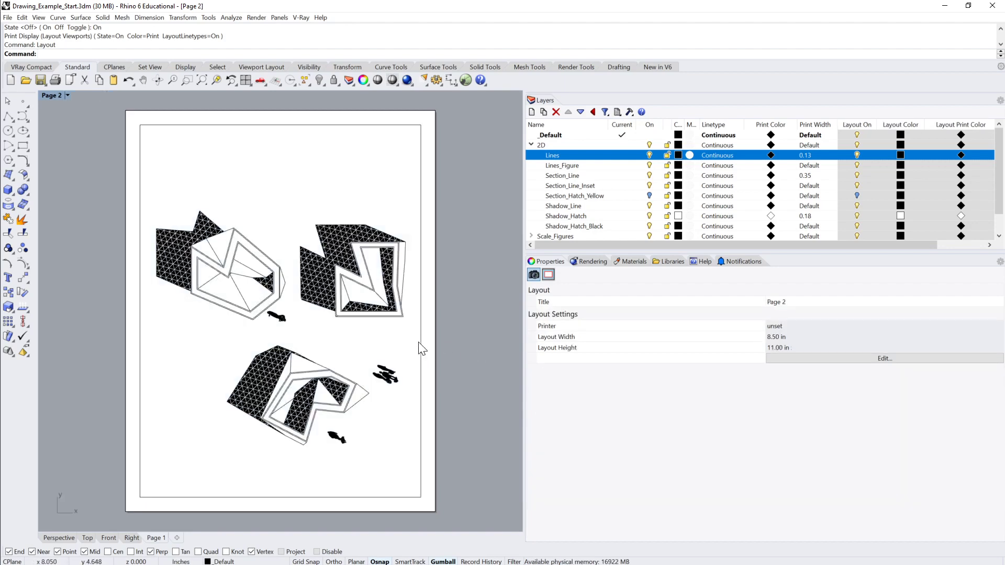
click(420, 345)
double_click(565, 328)
click(561, 328)
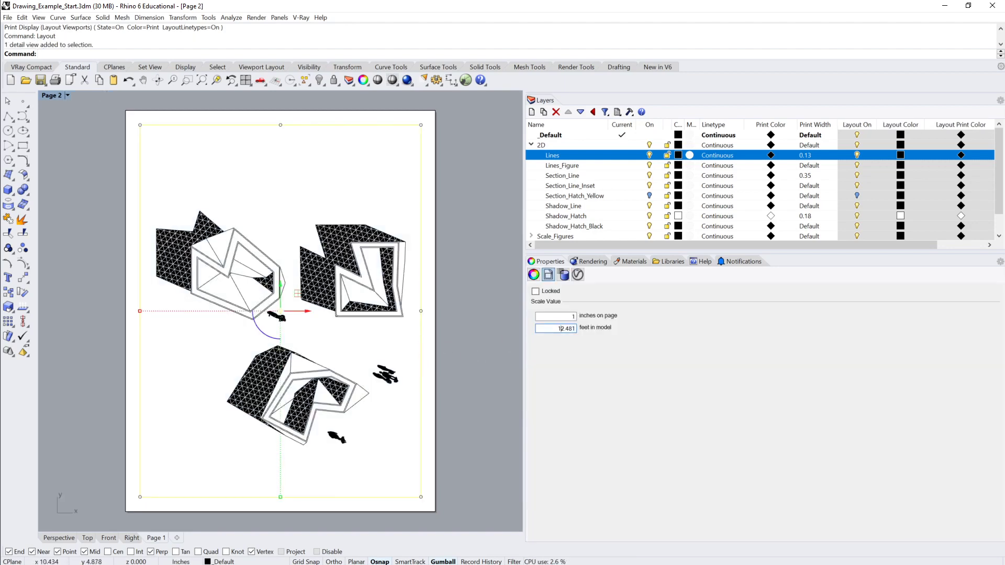
drag(558, 328, 604, 329)
text(16)
key(Return)
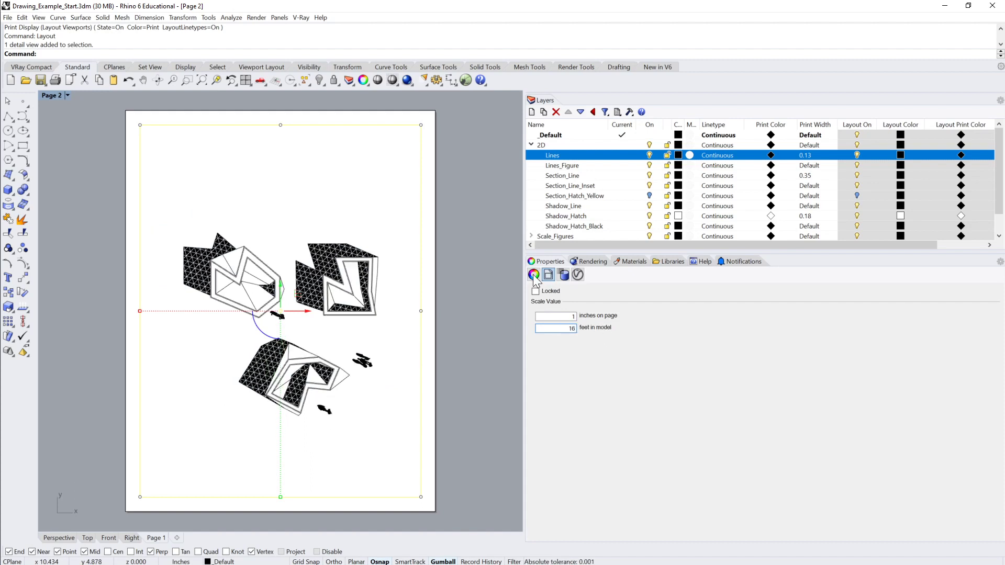
Step: Recheck the detail's 1 in : 16 ft scale and reposition the page view
click(466, 278)
mouse_move(438, 300)
right_down()
mouse_move(410, 316)
mouse_move(478, 314)
mouse_move(439, 310)
right_up()
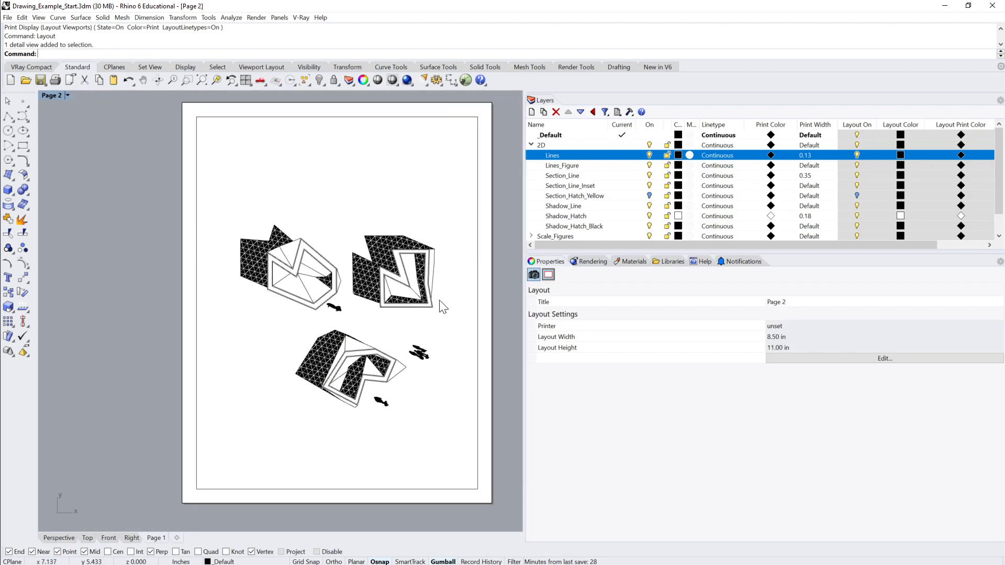
scroll(427, 256, up, 6)
scroll(426, 259, down, 1)
scroll(426, 259, up, 2)
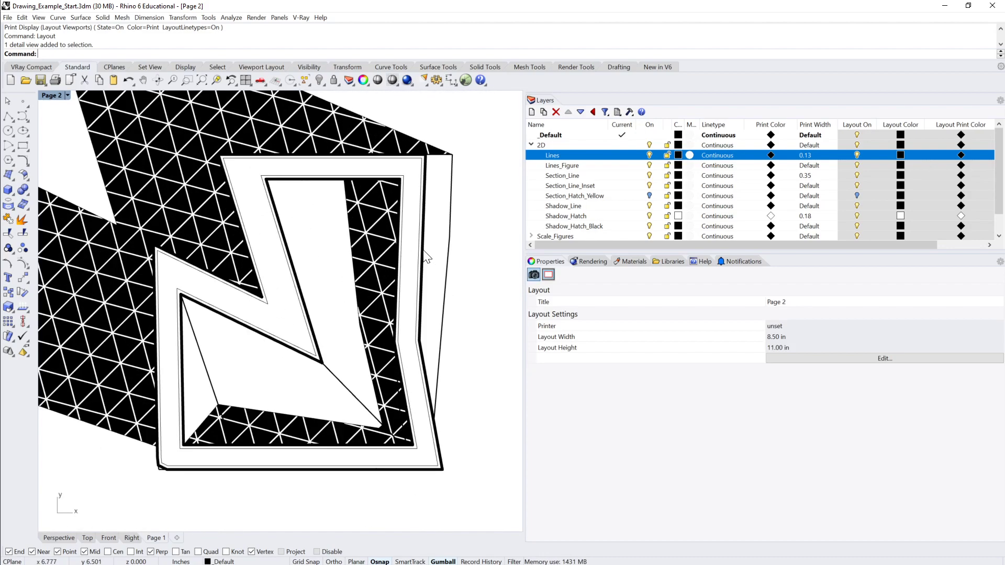
scroll(423, 256, down, 8)
scroll(419, 254, up, 8)
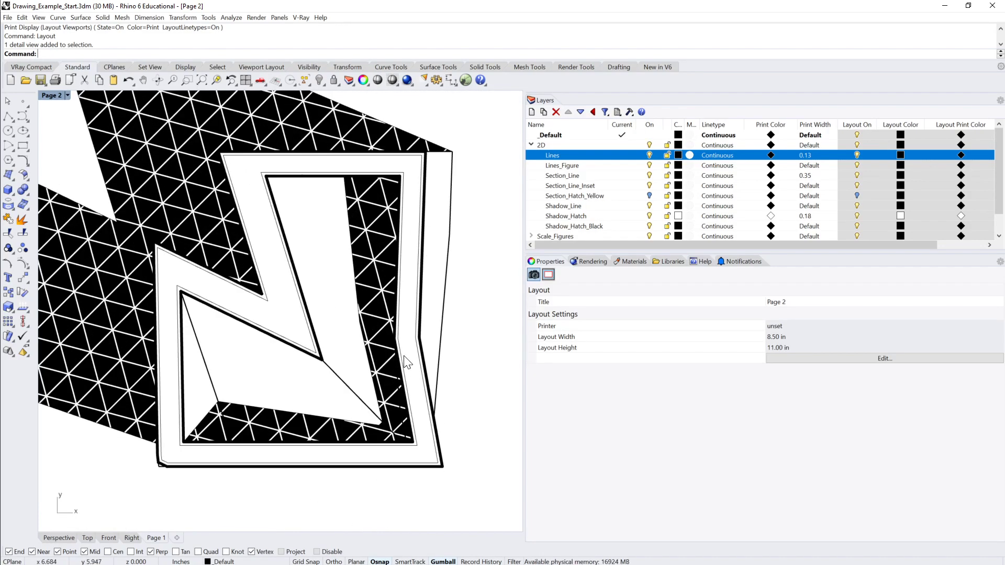
scroll(453, 338, down, 8)
click(513, 319)
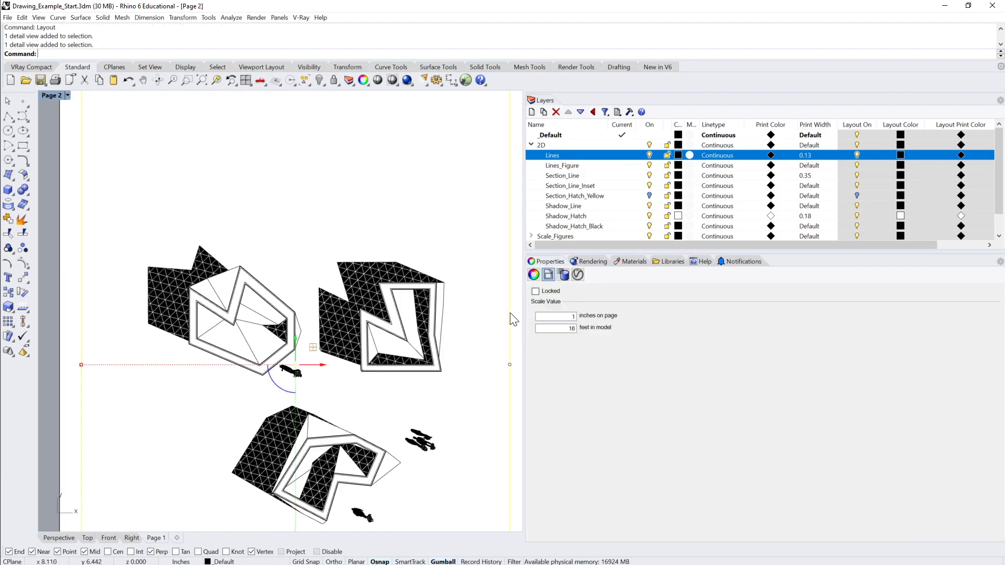
click(516, 290)
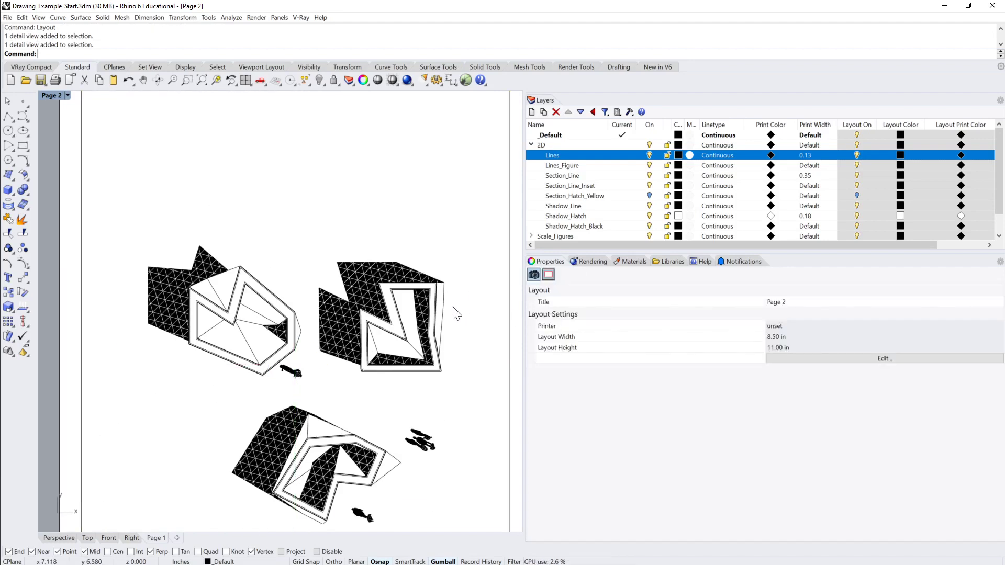
scroll(444, 327, up, 3)
scroll(442, 325, up, 3)
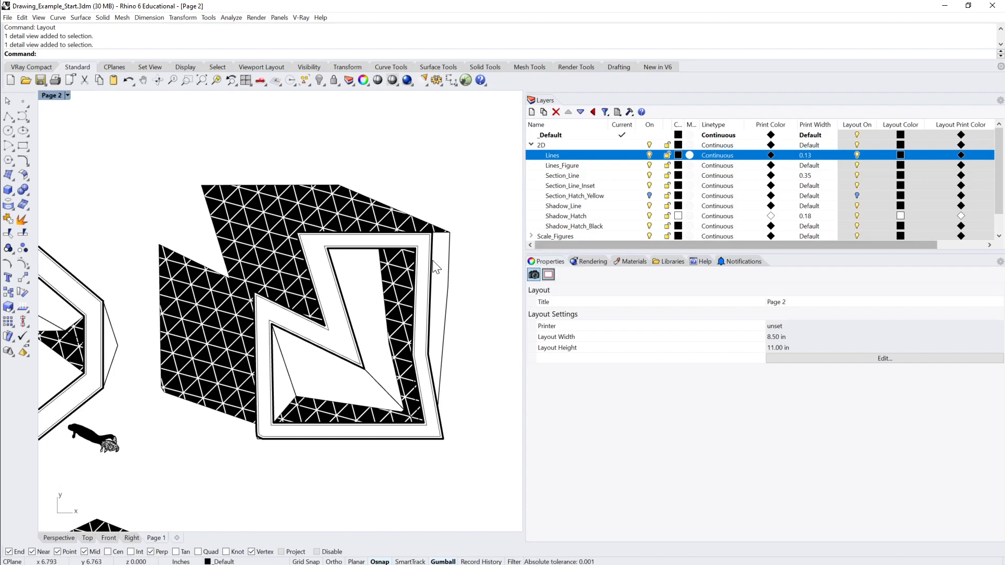
drag(639, 244, 762, 246)
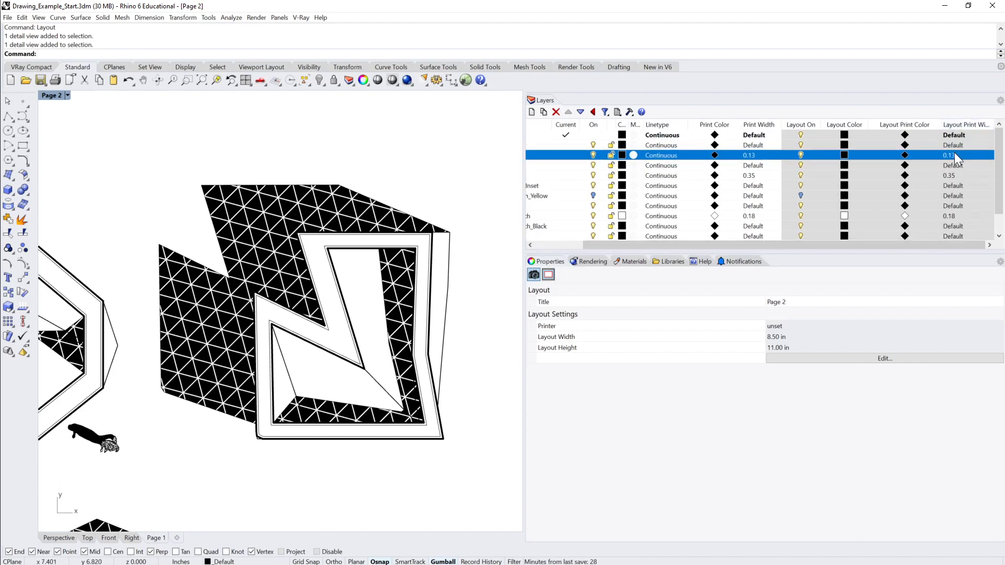
Step: Give Section_Line a 0.18 layout print width on Page 2
drag(743, 244, 850, 239)
drag(667, 244, 799, 242)
click(576, 177)
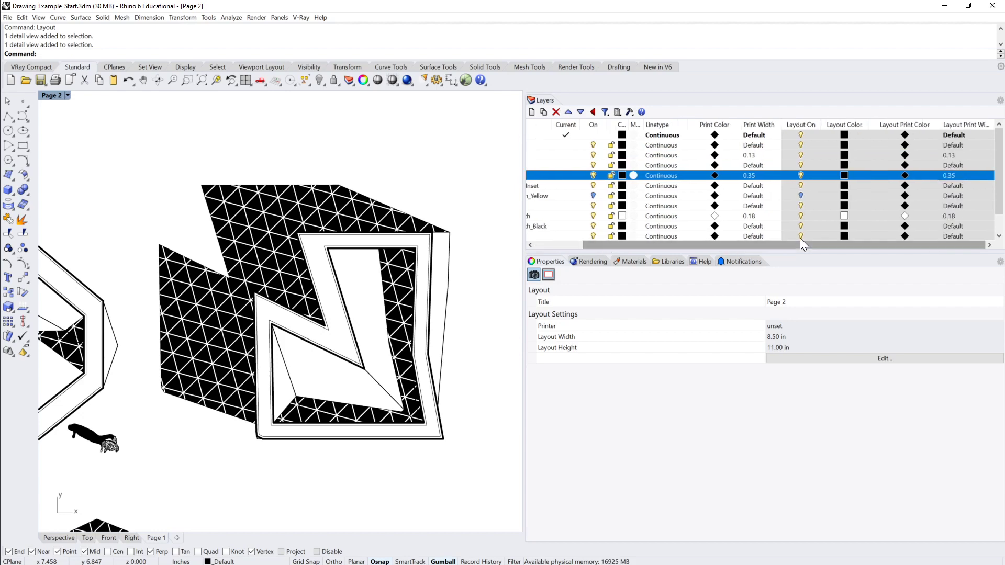
click(952, 176)
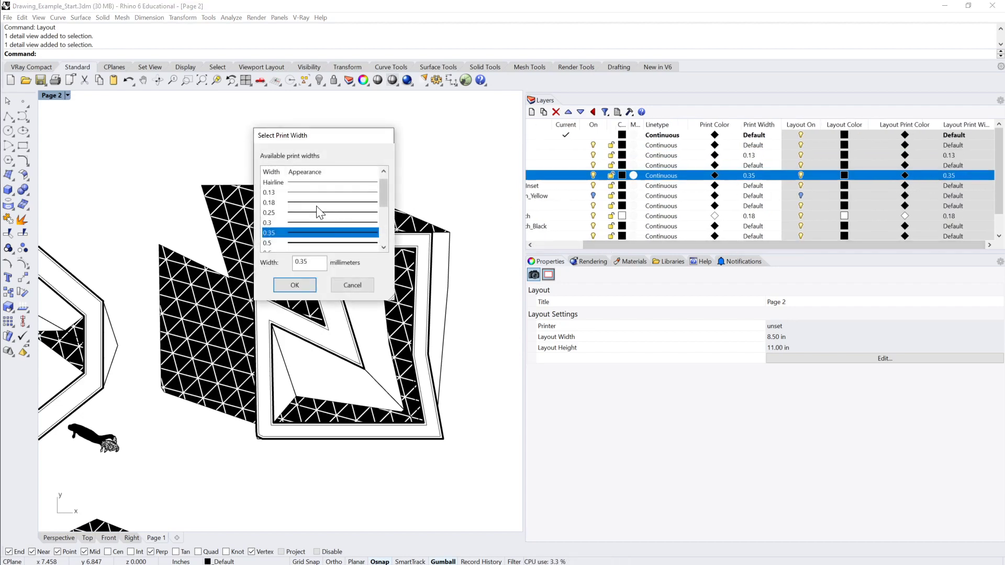
click(317, 203)
click(306, 287)
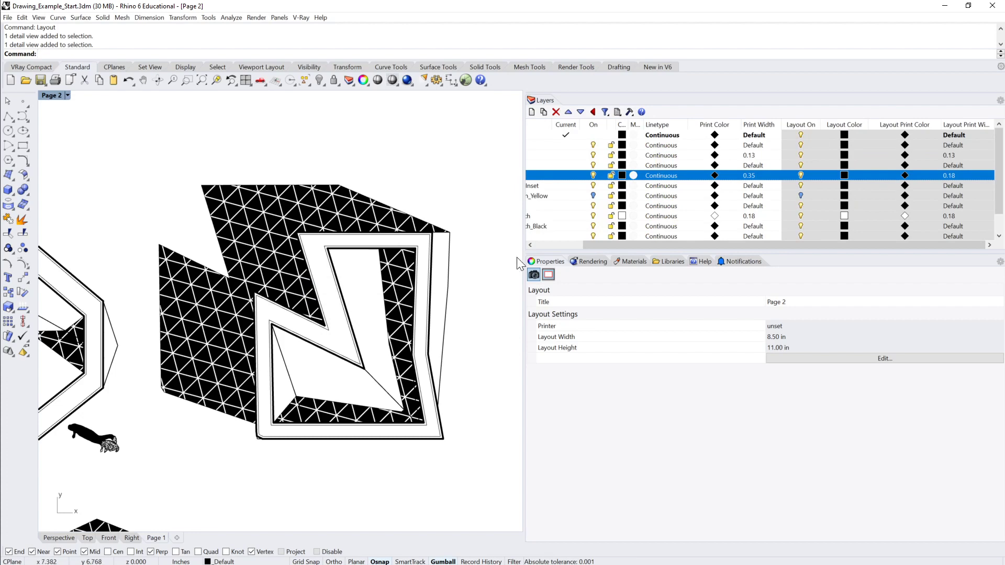
Step: Choose 0.18 in the Print Width dialog for Section_Line's general print width
scroll(459, 244, down, 3)
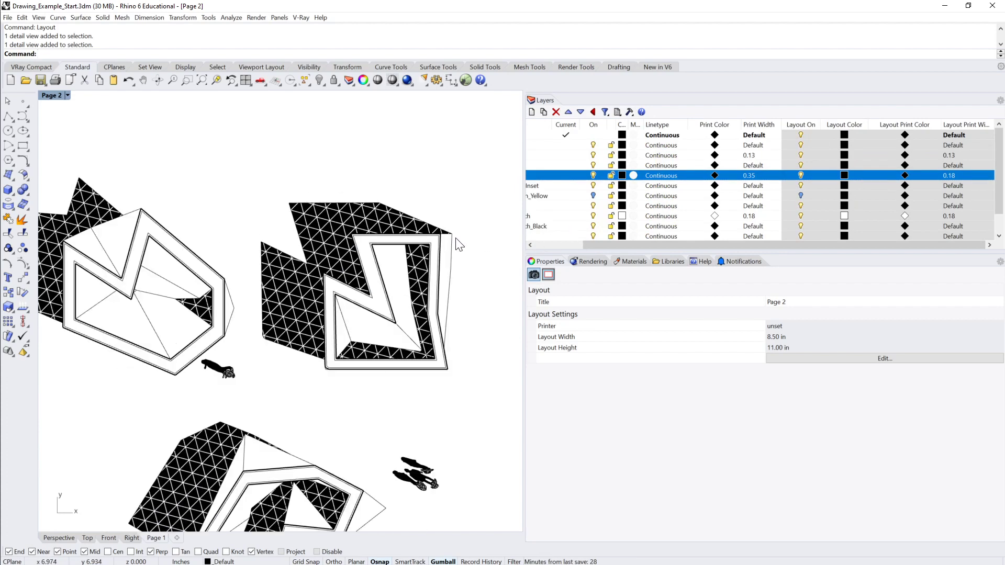
scroll(372, 236, up, 2)
scroll(406, 234, down, 4)
scroll(448, 224, up, 8)
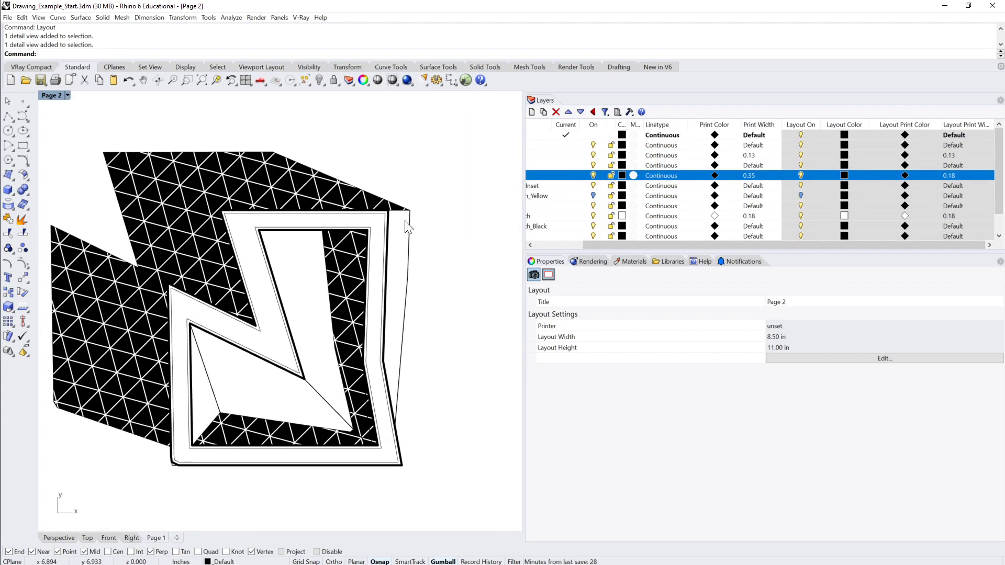
scroll(407, 226, up, 2)
scroll(382, 238, down, 2)
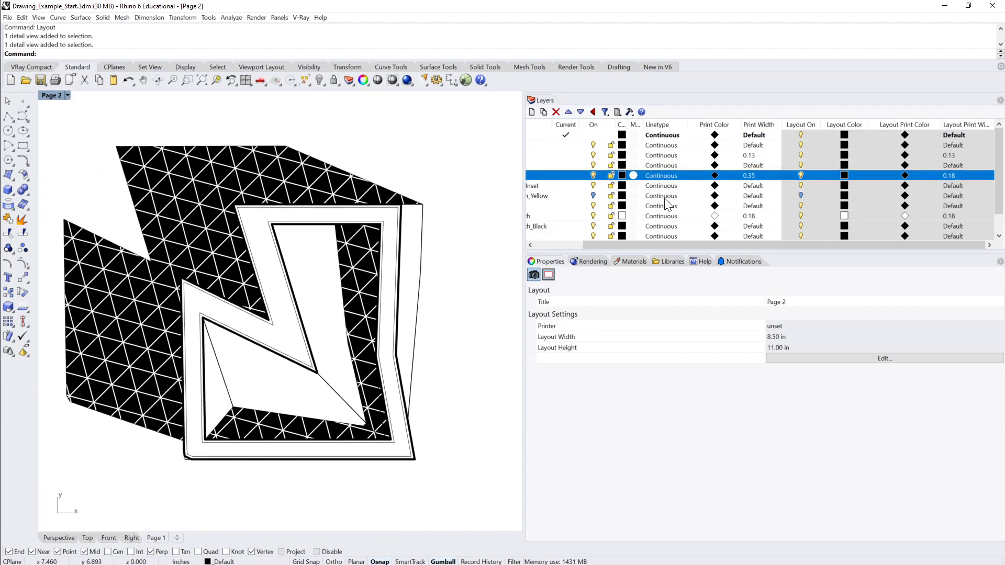
click(756, 175)
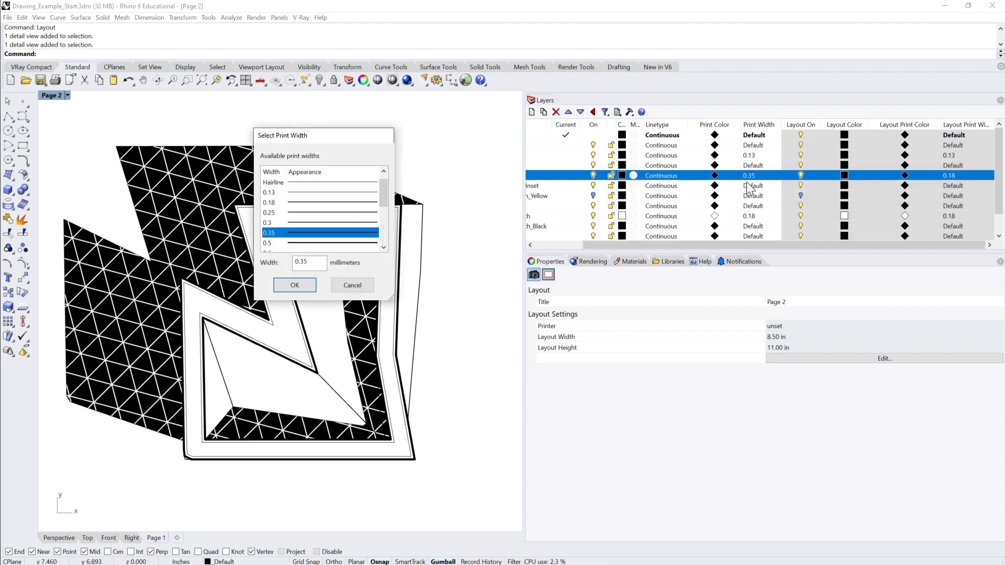
click(316, 203)
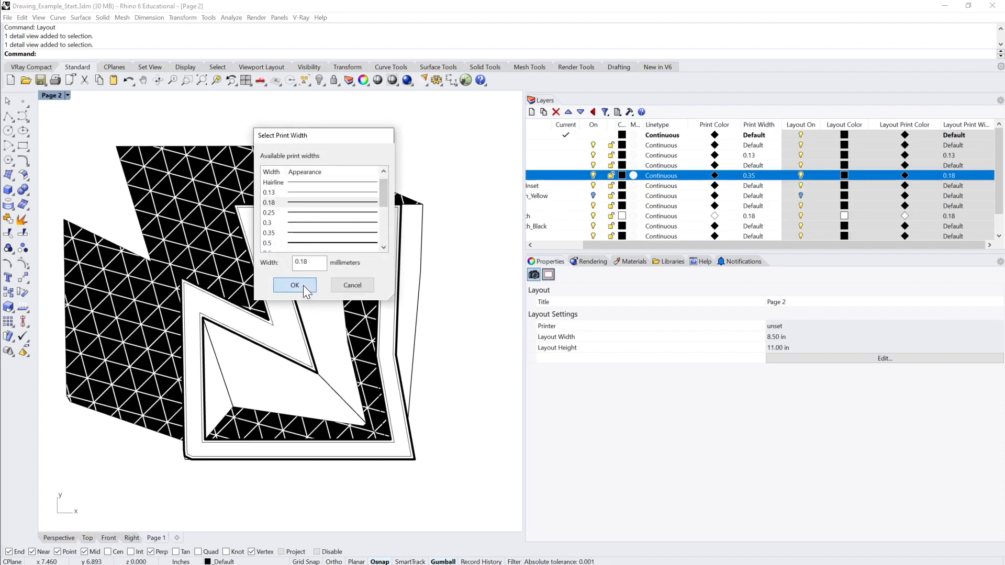
click(303, 284)
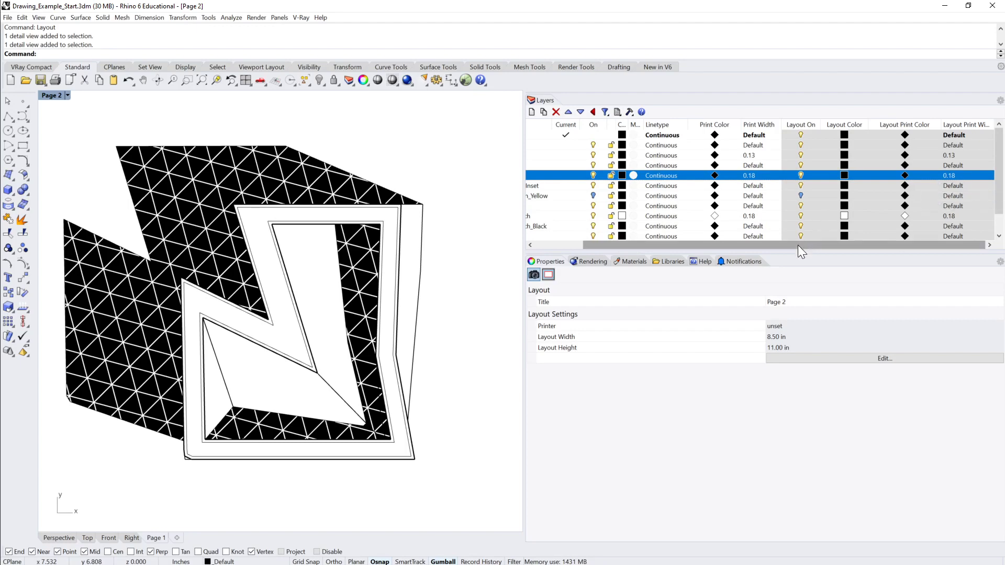
Step: Revisit Section_Line's print width, trying 0.13, leaving its layer width at 0.35
scroll(460, 231, down, 4)
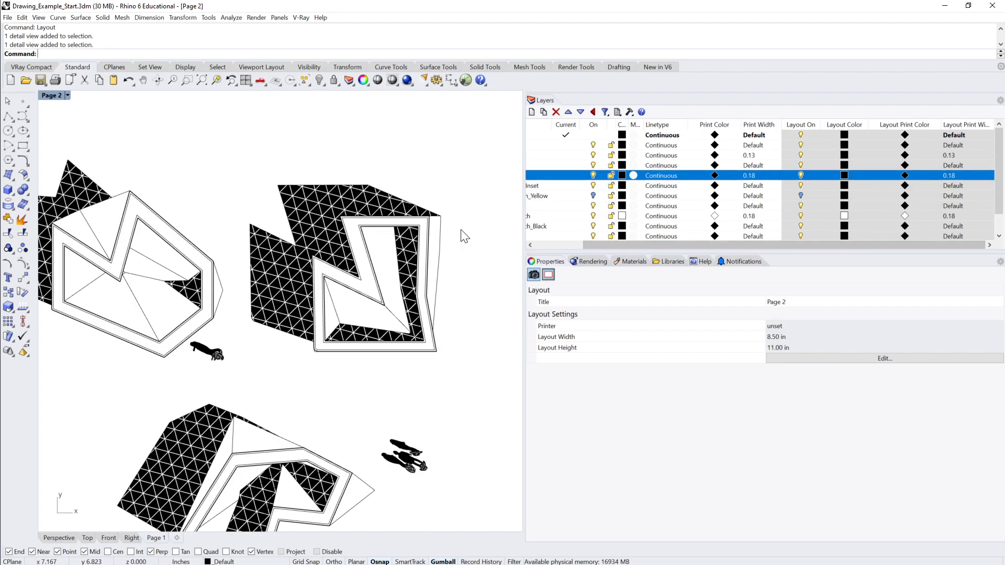
scroll(400, 212, up, 4)
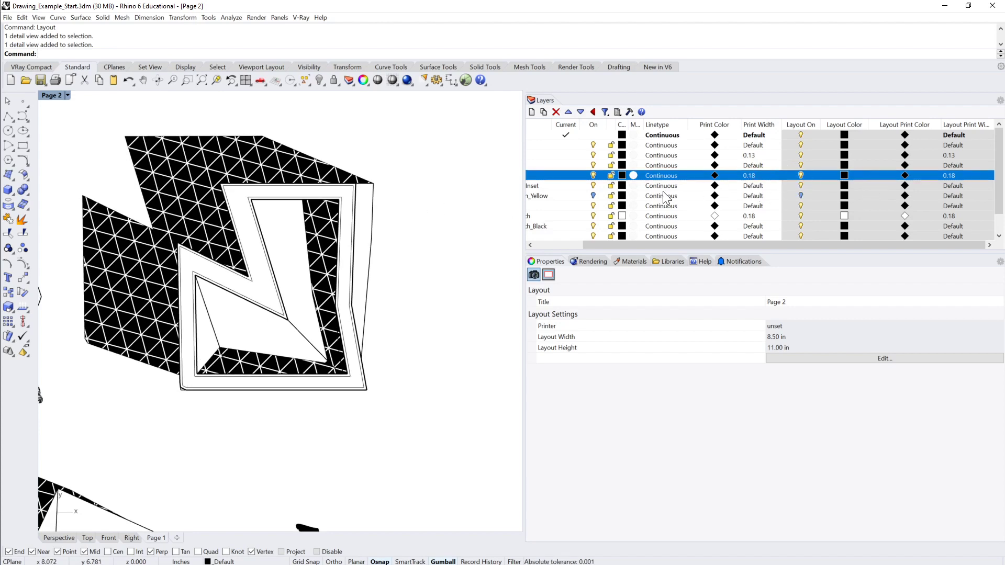
click(952, 175)
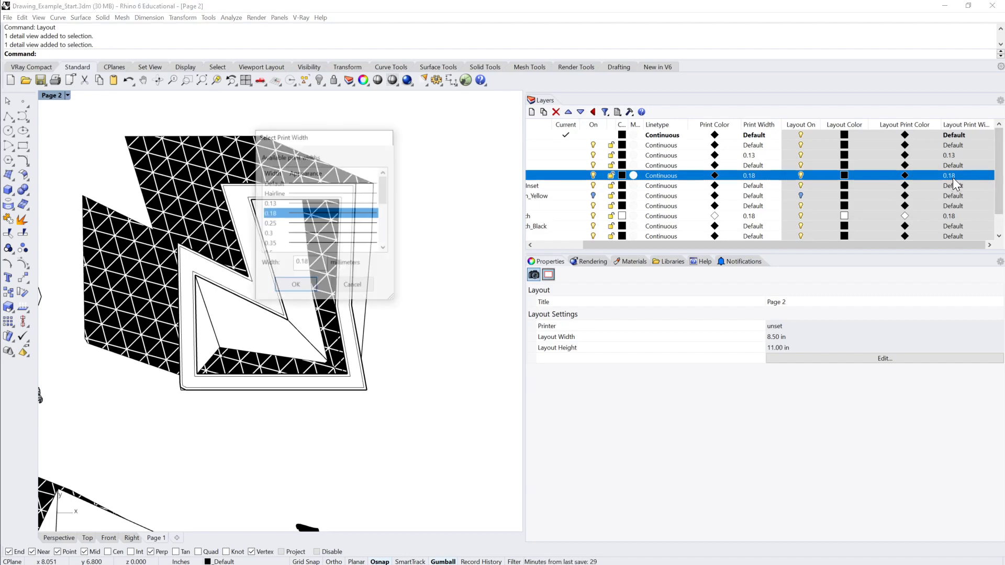
click(309, 203)
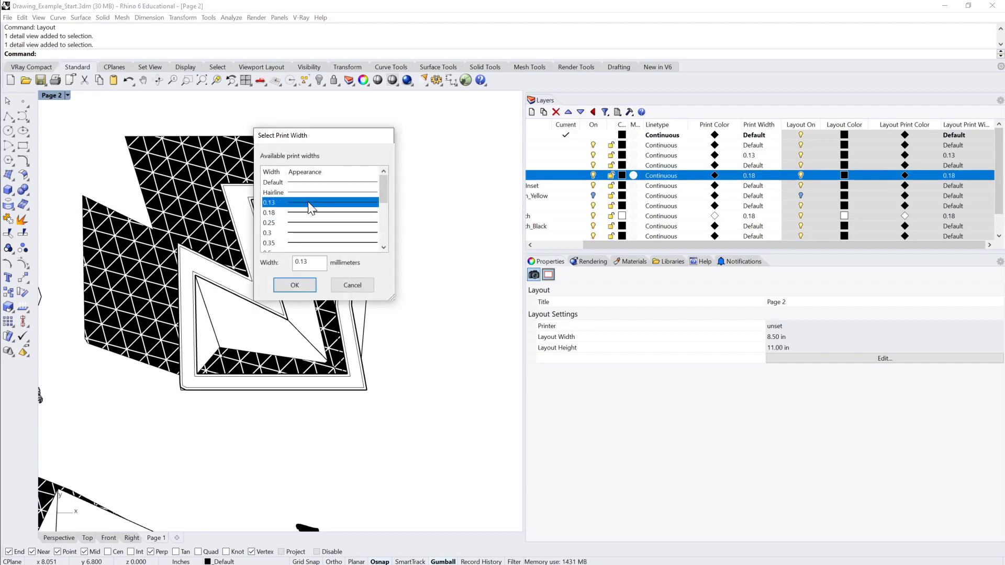
click(295, 284)
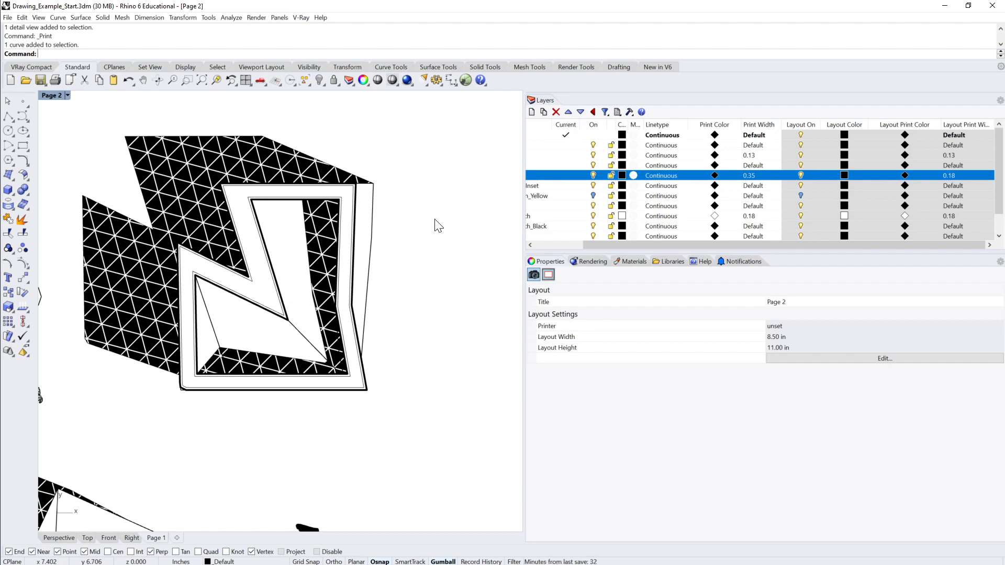
scroll(434, 230, down, 3)
scroll(430, 242, up, 4)
scroll(450, 252, down, 1)
scroll(462, 258, down, 2)
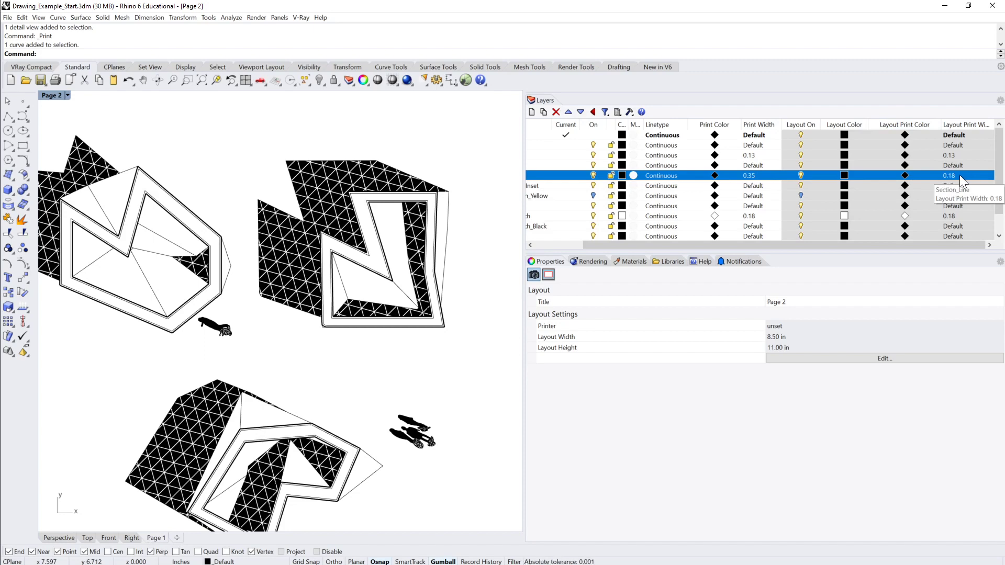
drag(729, 245, 660, 246)
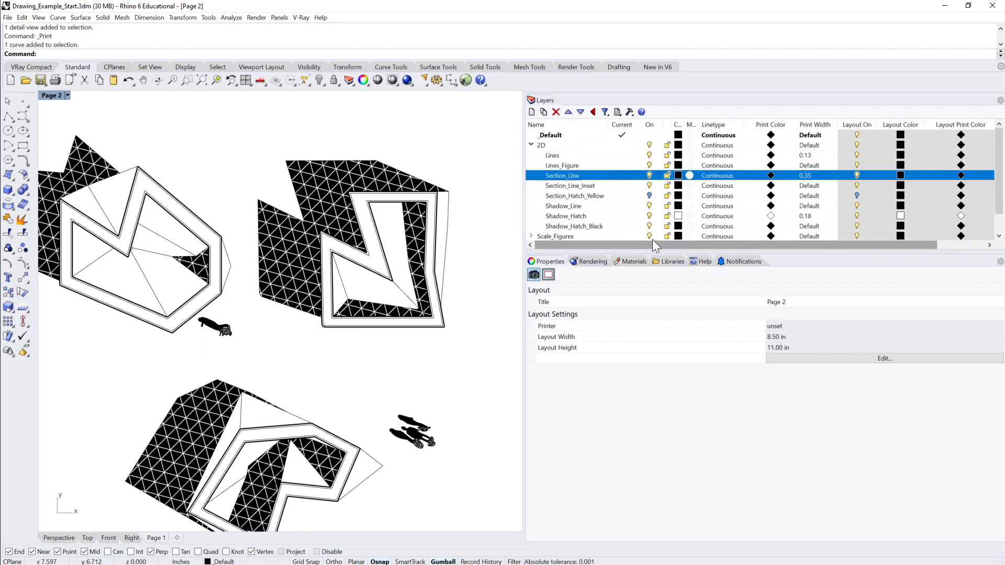
double_click(563, 174)
scroll(445, 240, down, 5)
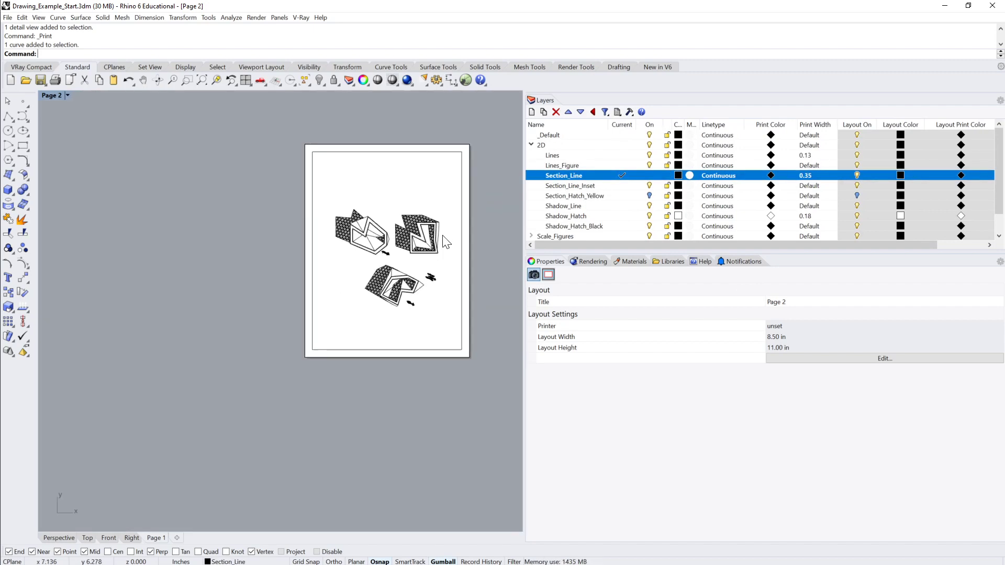
scroll(448, 246, up, 3)
click(8, 117)
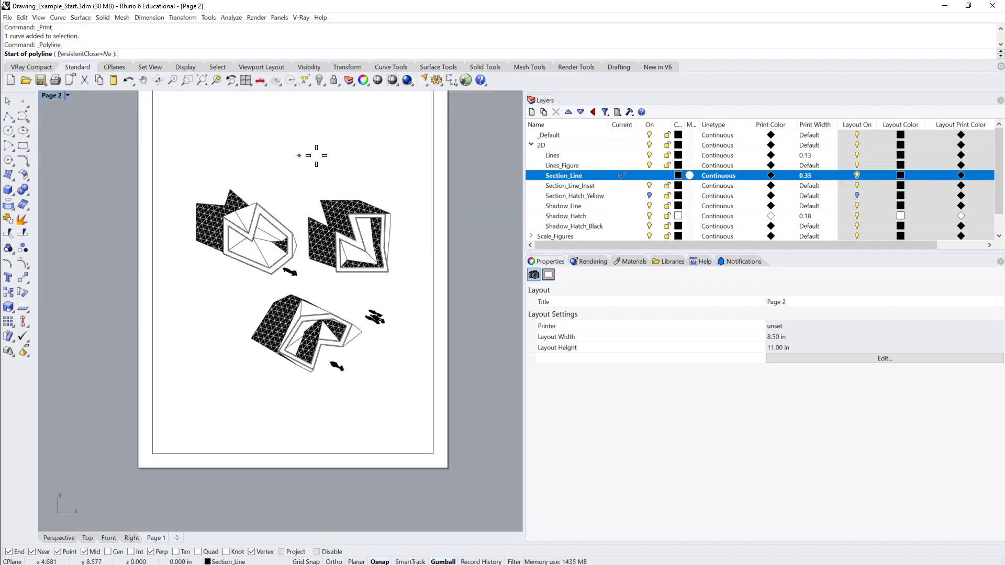
click(342, 146)
click(466, 221)
key(Return)
scroll(419, 199, up, 6)
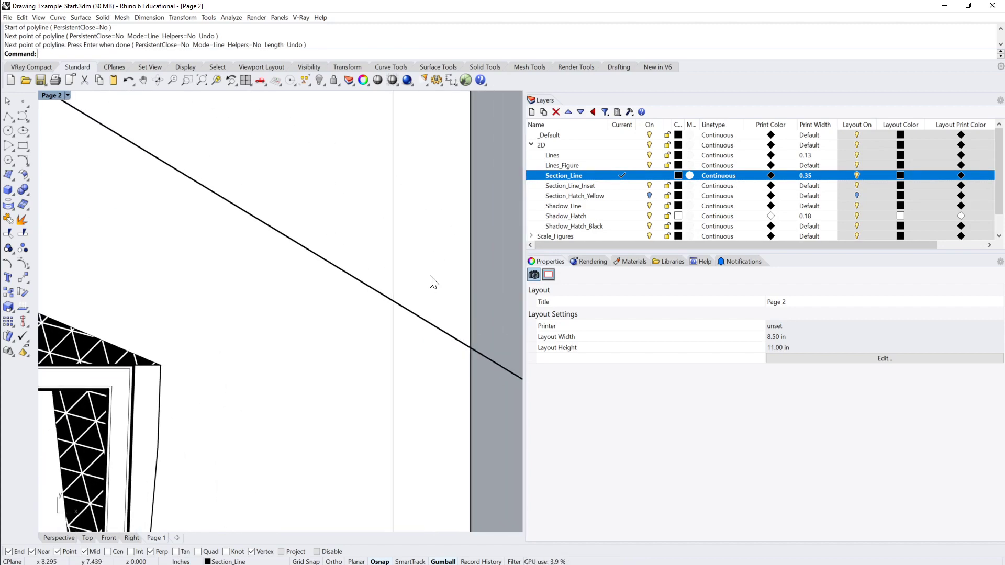
right_drag(431, 279, 426, 291)
drag(442, 292, 412, 382)
scroll(418, 366, down, 6)
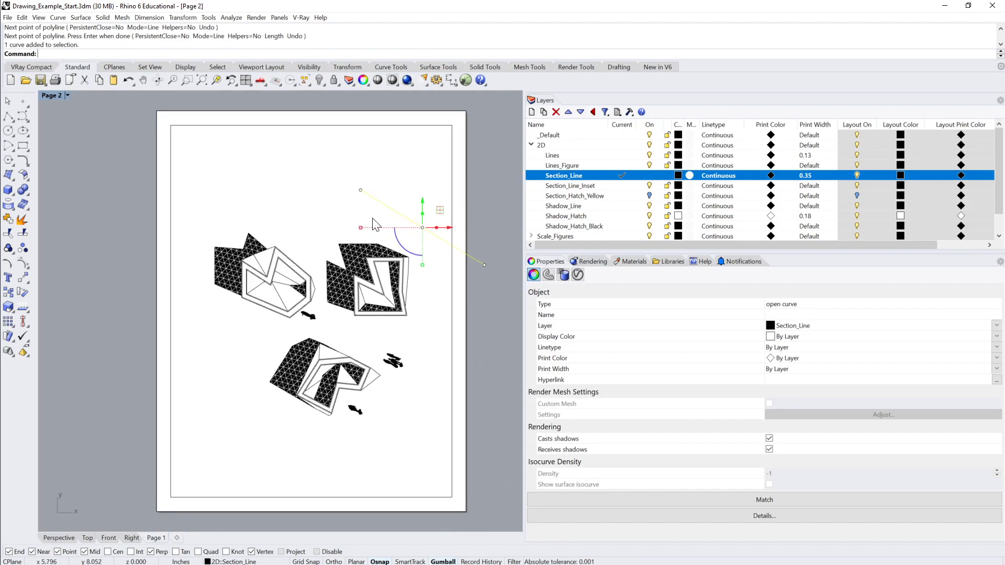
scroll(447, 220, up, 1)
drag(821, 241, 874, 242)
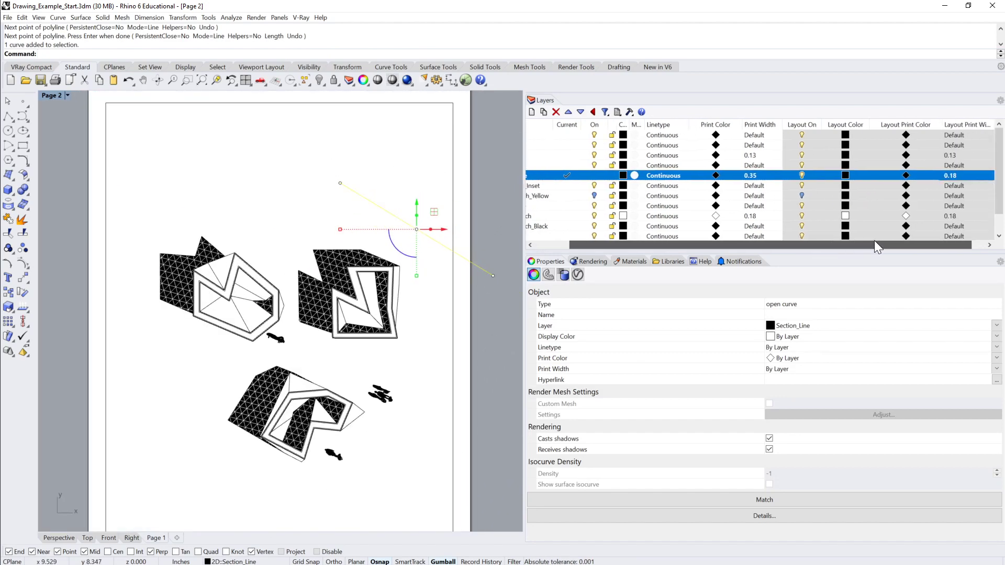
click(505, 243)
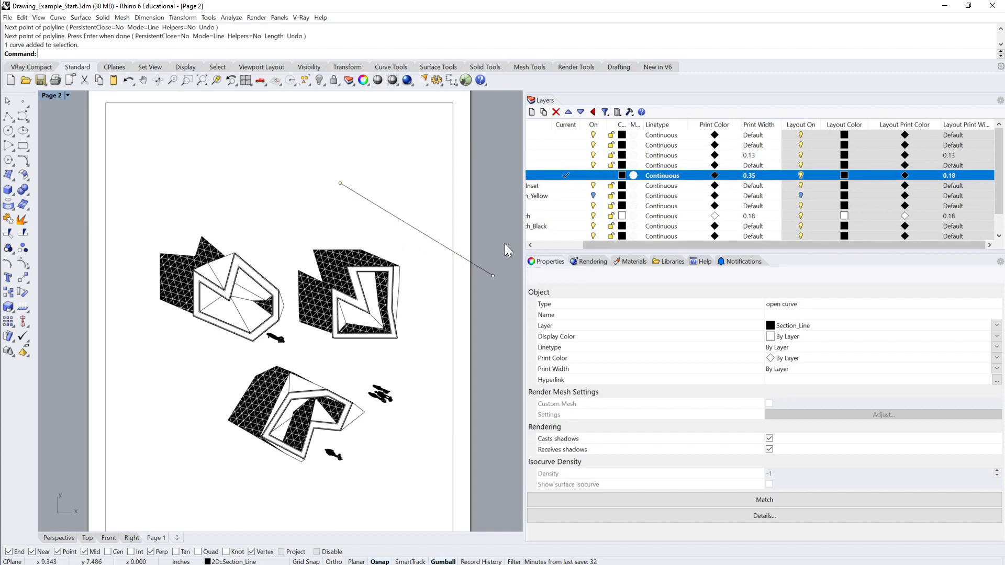
click(490, 275)
key(Delete)
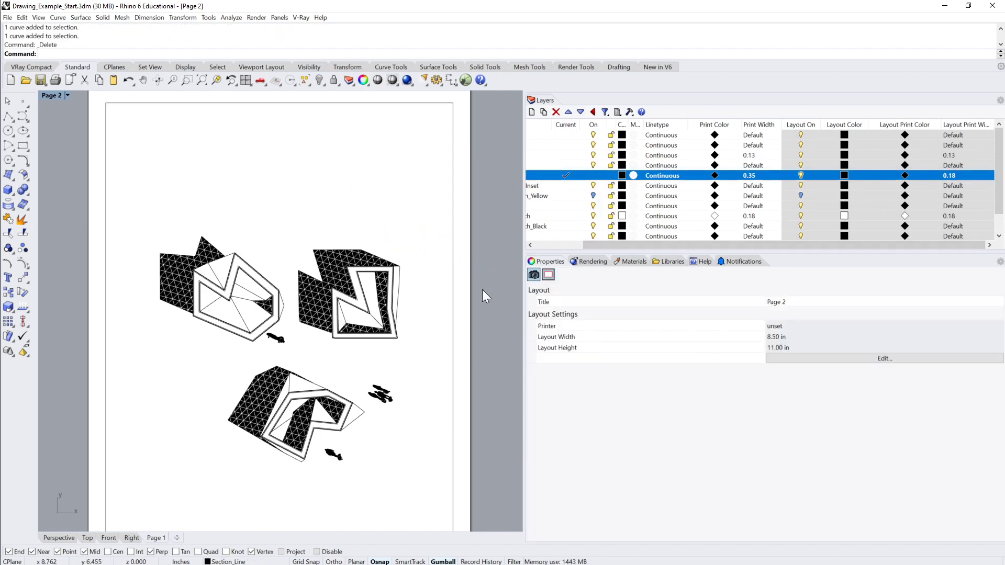
scroll(287, 291, up, 4)
right_drag(478, 288, 468, 285)
scroll(468, 286, up, 4)
right_drag(428, 253, 451, 197)
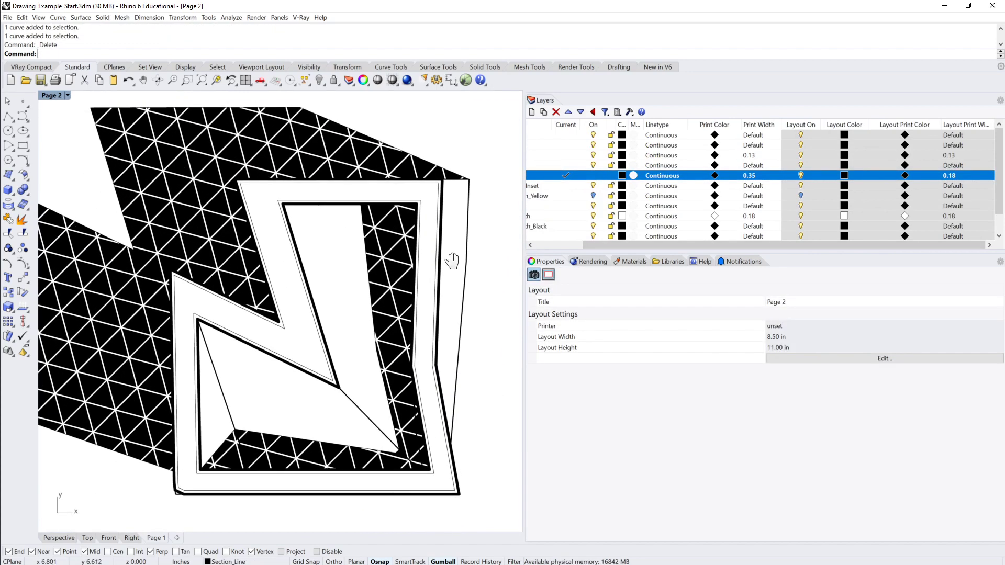
drag(631, 243, 620, 241)
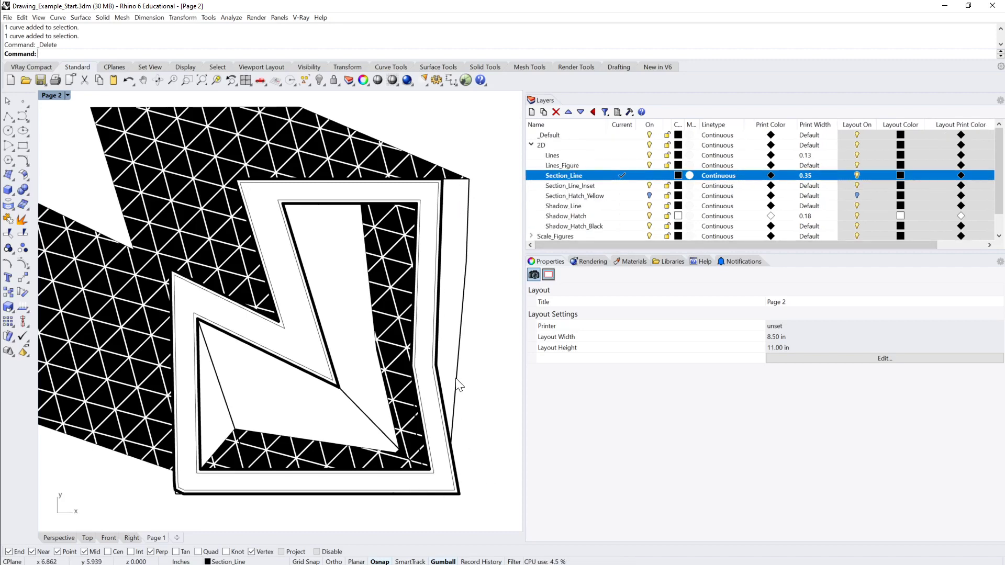
scroll(460, 382, down, 4)
right_drag(461, 314, 397, 304)
scroll(368, 249, up, 2)
right_drag(367, 250, 408, 314)
scroll(408, 325, down, 2)
scroll(411, 314, down, 2)
scroll(426, 262, up, 4)
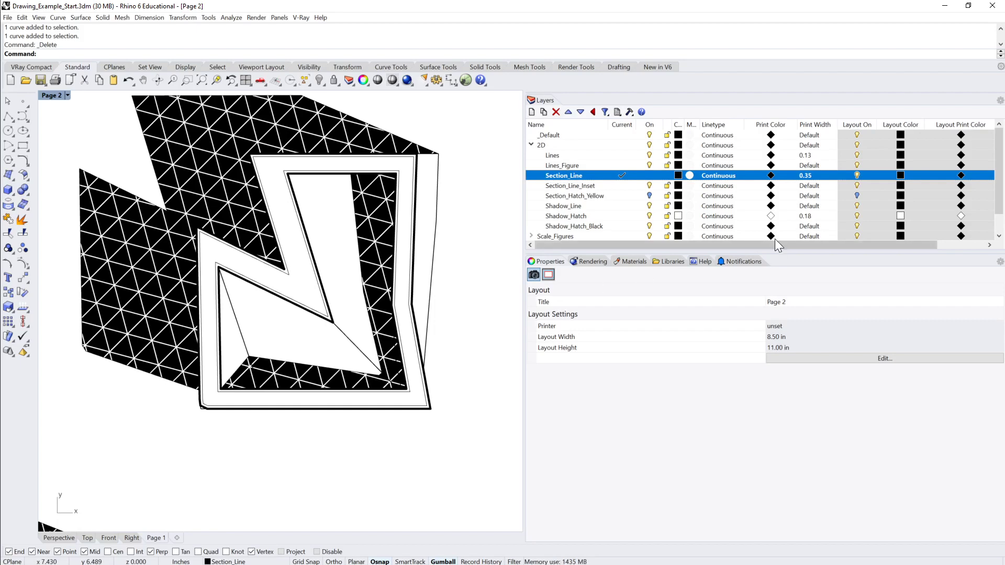
drag(745, 248, 849, 243)
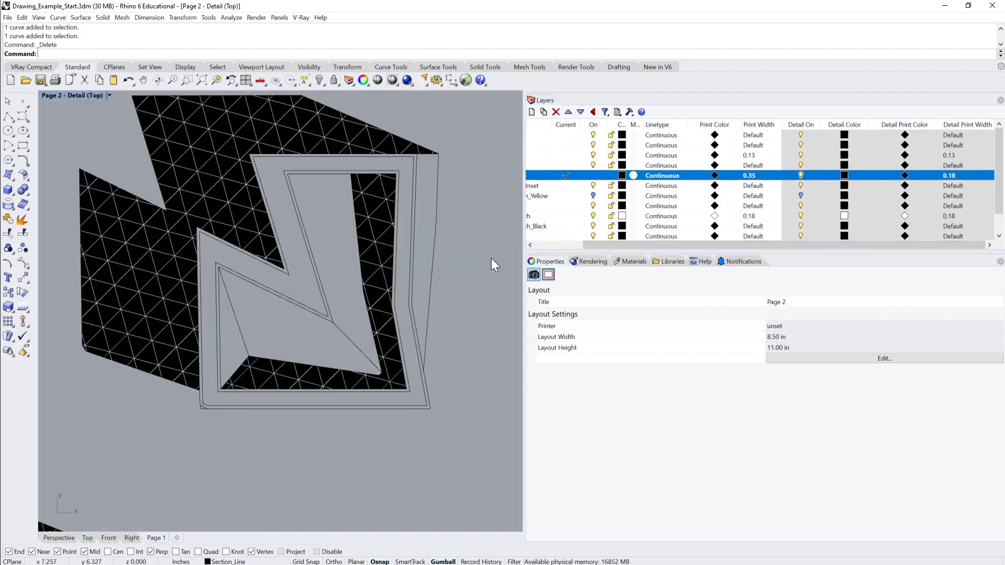
Step: Set Section_Line's detail print width to 0.18 inside the Page 2 detail
double_click(491, 258)
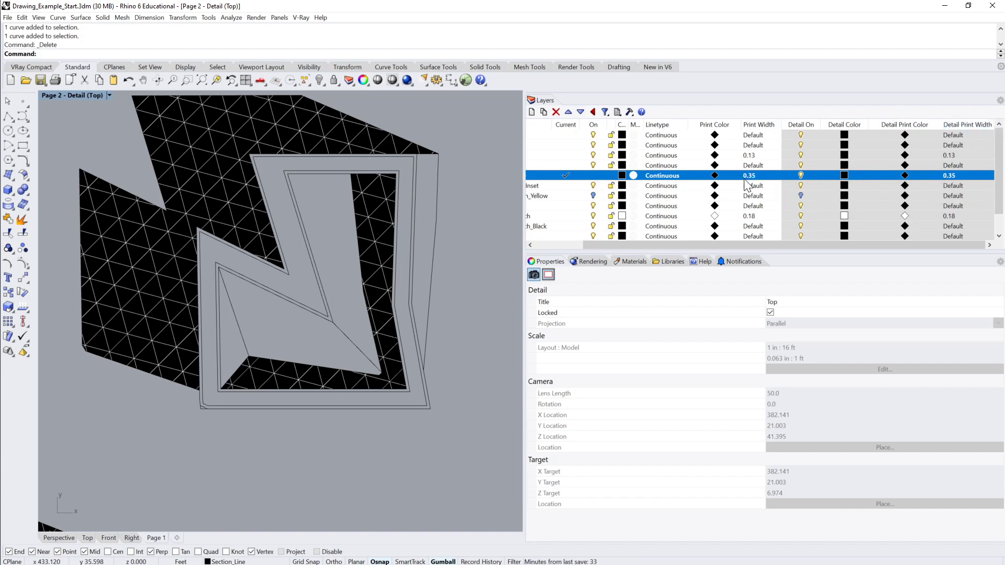
click(953, 175)
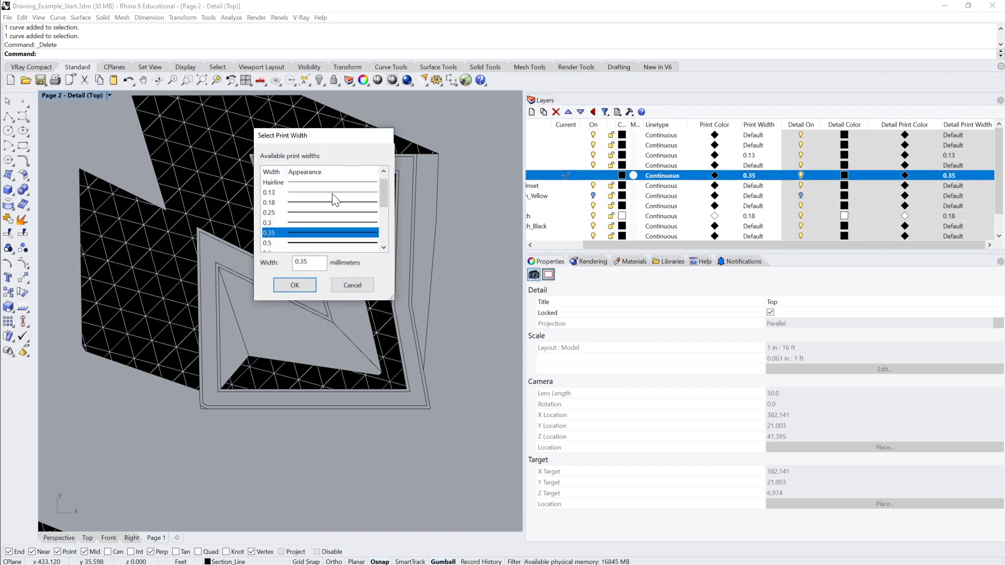
click(322, 203)
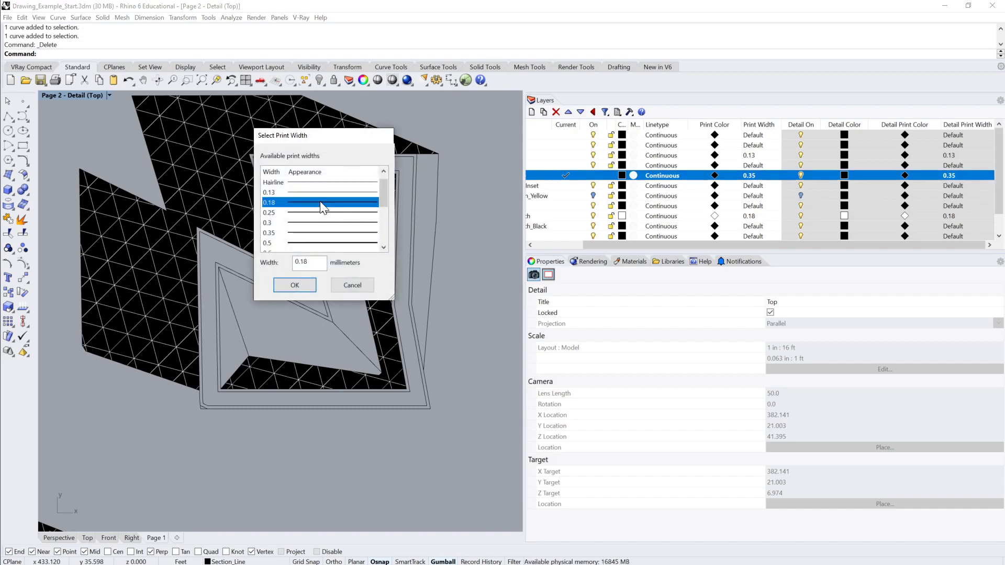
click(303, 285)
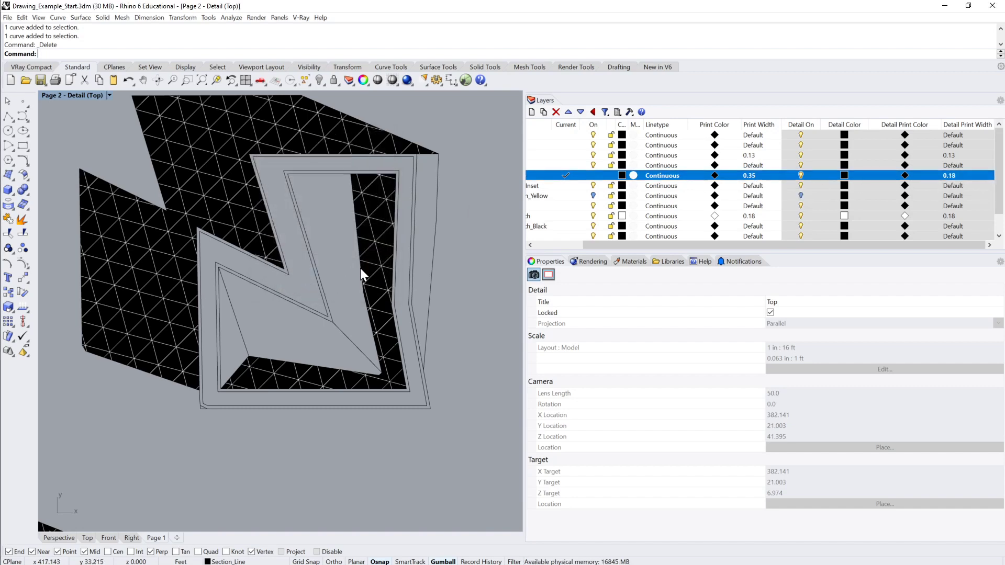
Step: Back in layout space, reset Section_Line's layout print width to Default
double_click(502, 240)
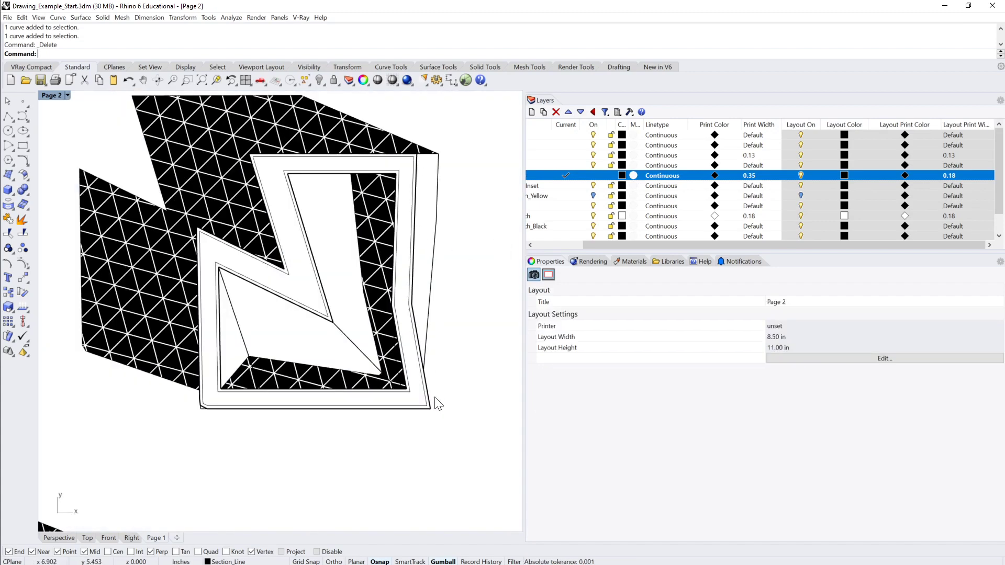
click(953, 176)
click(305, 182)
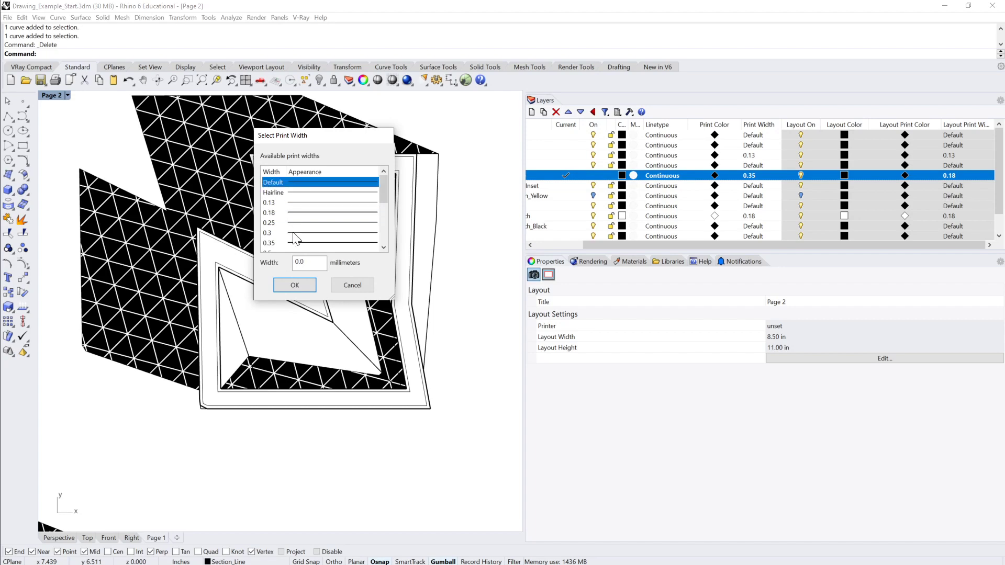
click(294, 285)
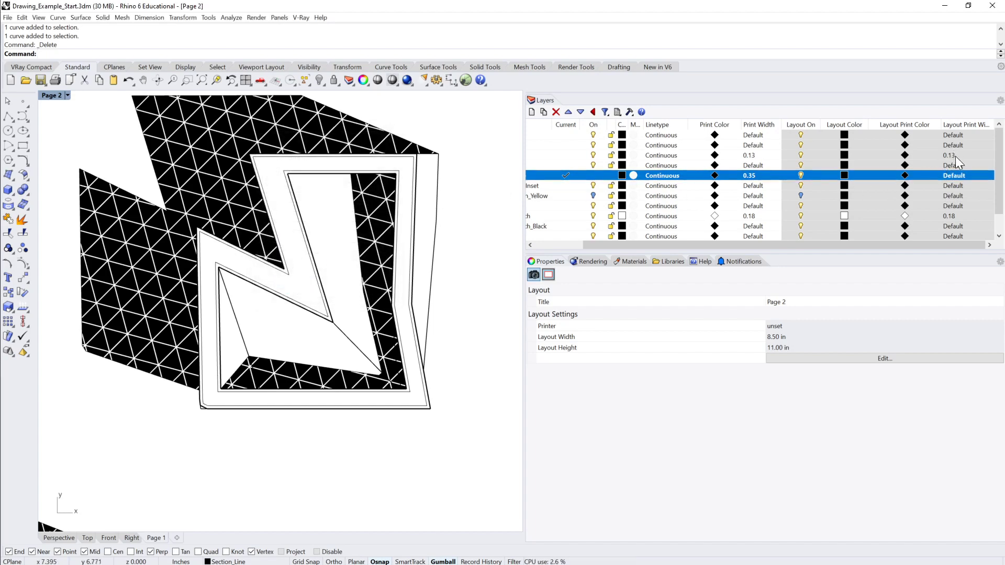
scroll(482, 248, down, 5)
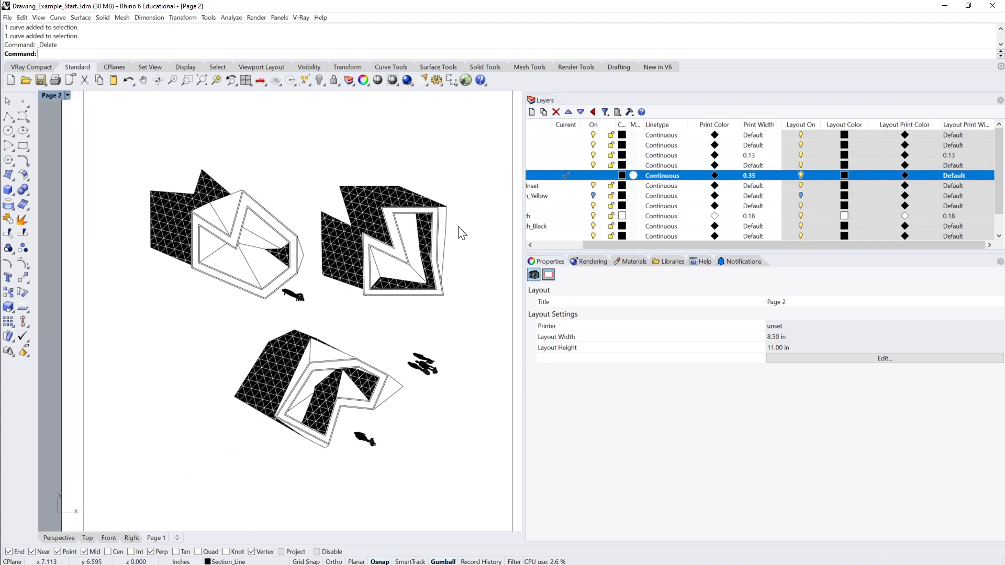
scroll(460, 214, down, 3)
scroll(460, 217, up, 3)
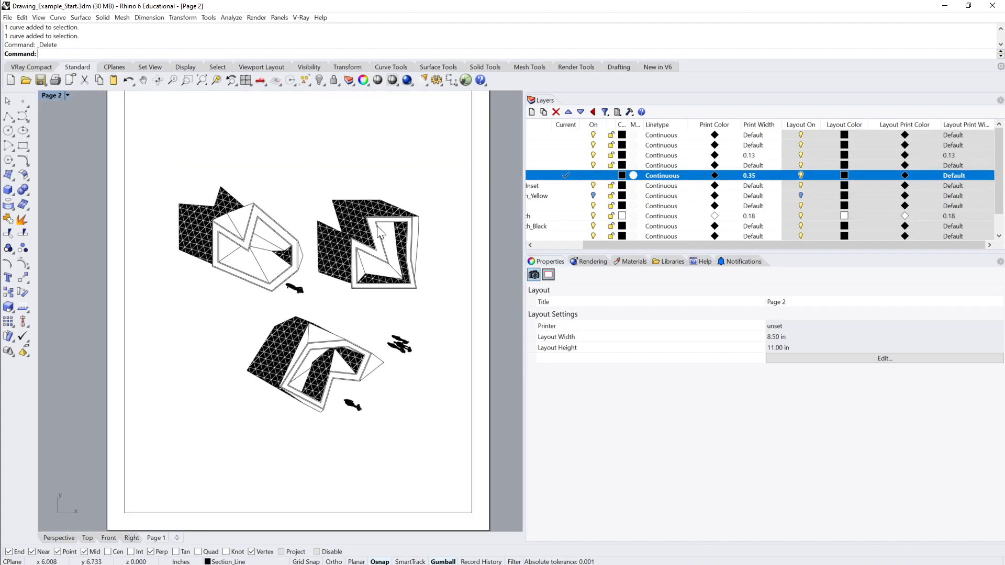
scroll(381, 232, down, 4)
scroll(417, 250, up, 8)
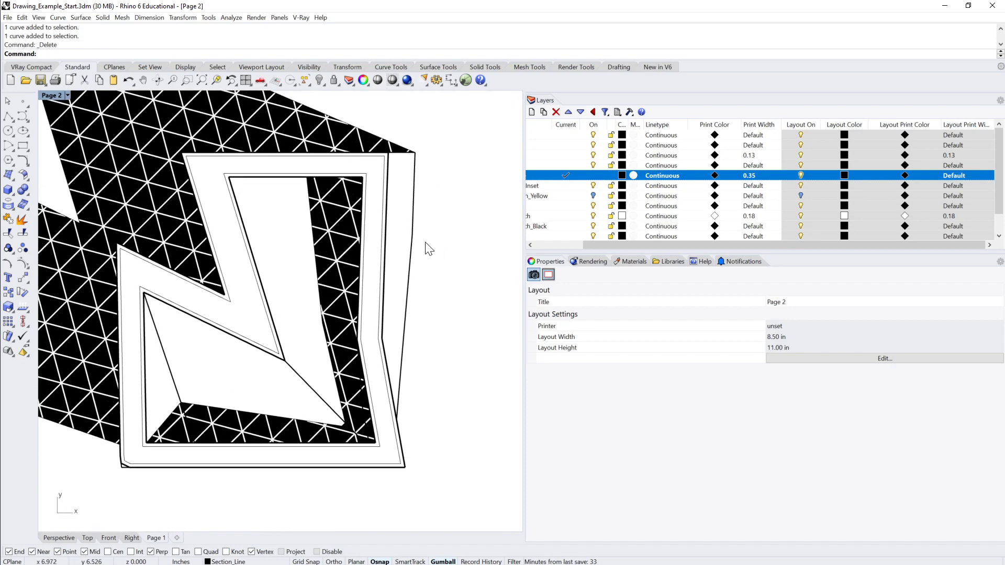
scroll(434, 242, down, 3)
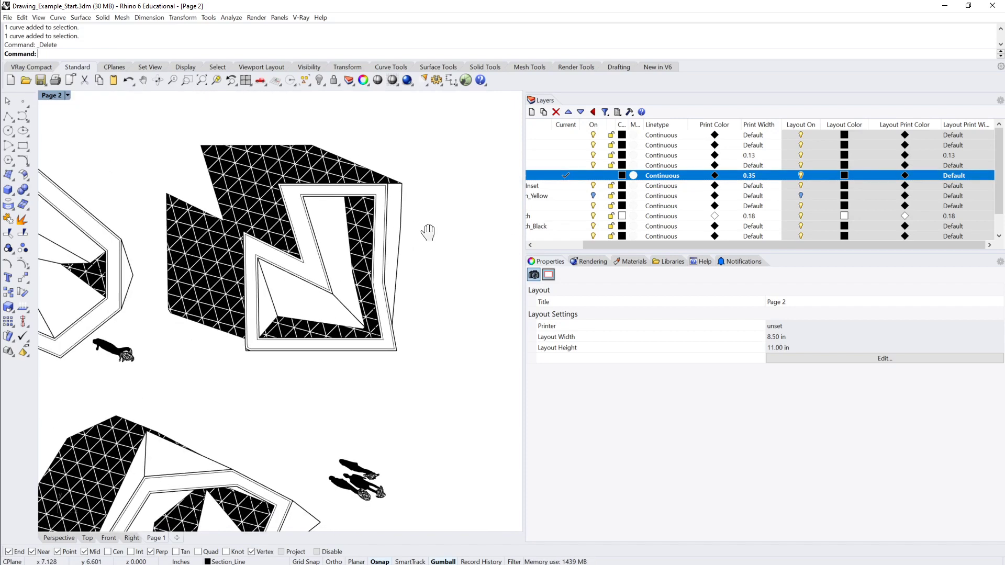
double_click(283, 221)
scroll(284, 221, up, 5)
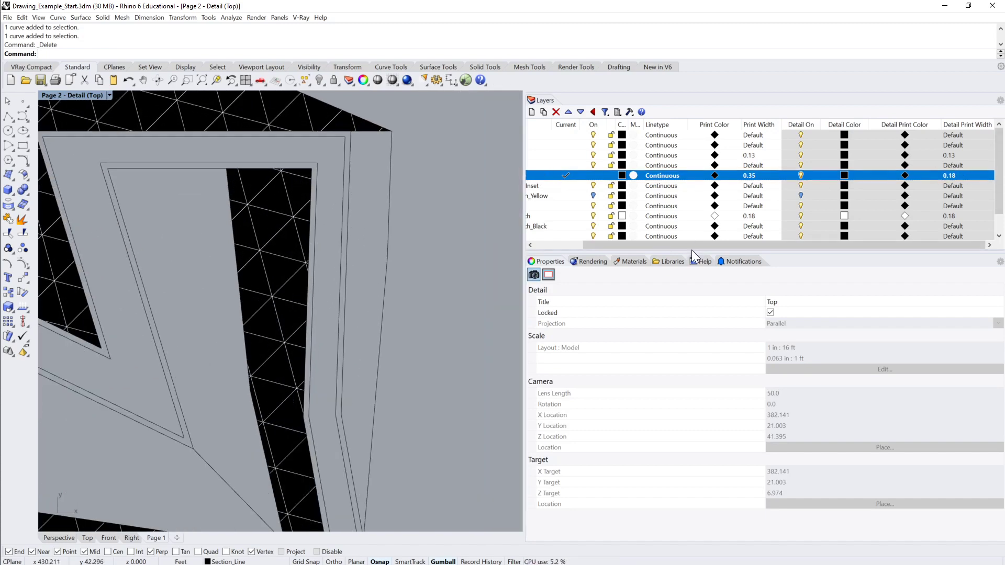
drag(692, 247, 747, 241)
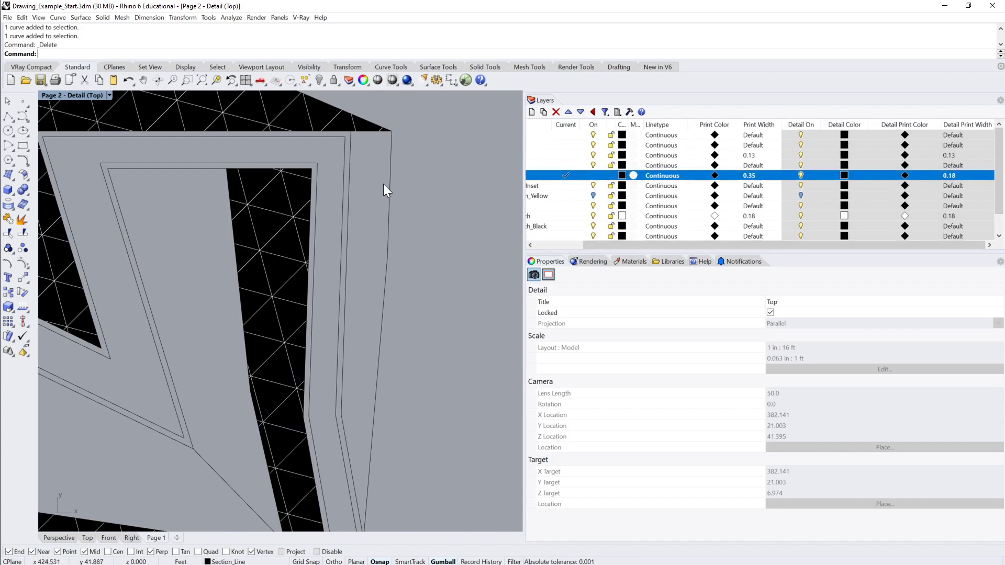
scroll(385, 185, down, 3)
double_click(422, 196)
right_drag(422, 196, 459, 204)
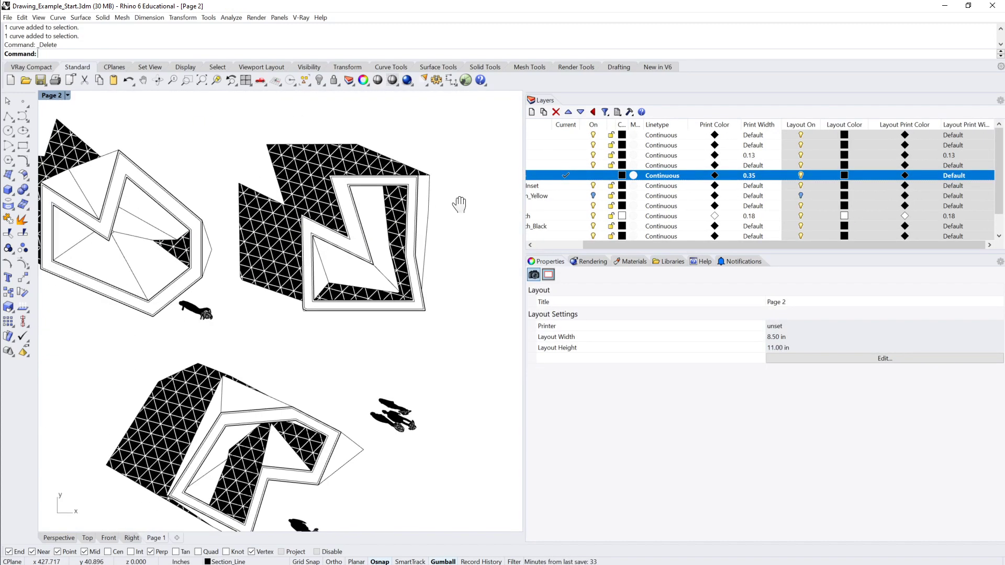
scroll(459, 204, down, 4)
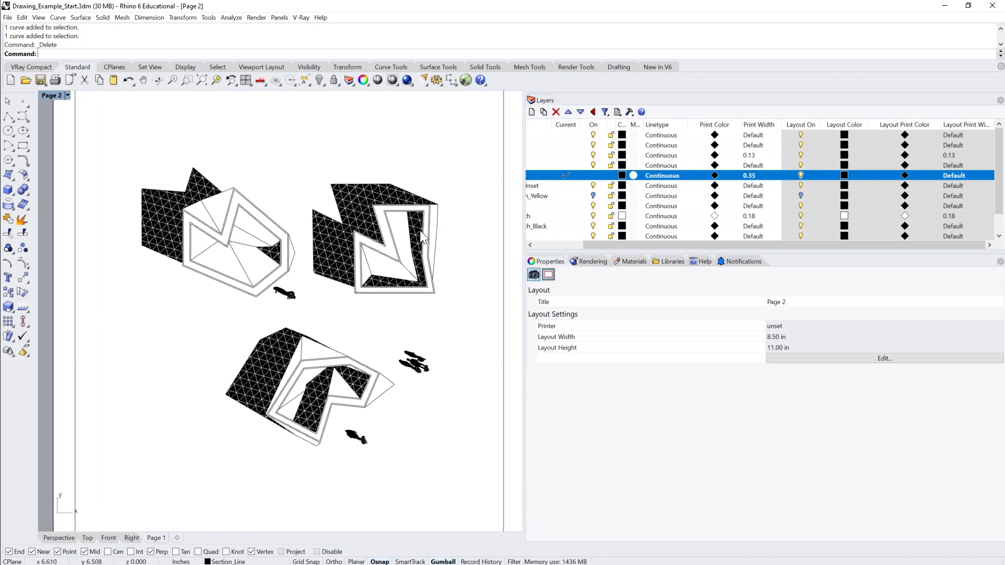
scroll(462, 242, down, 3)
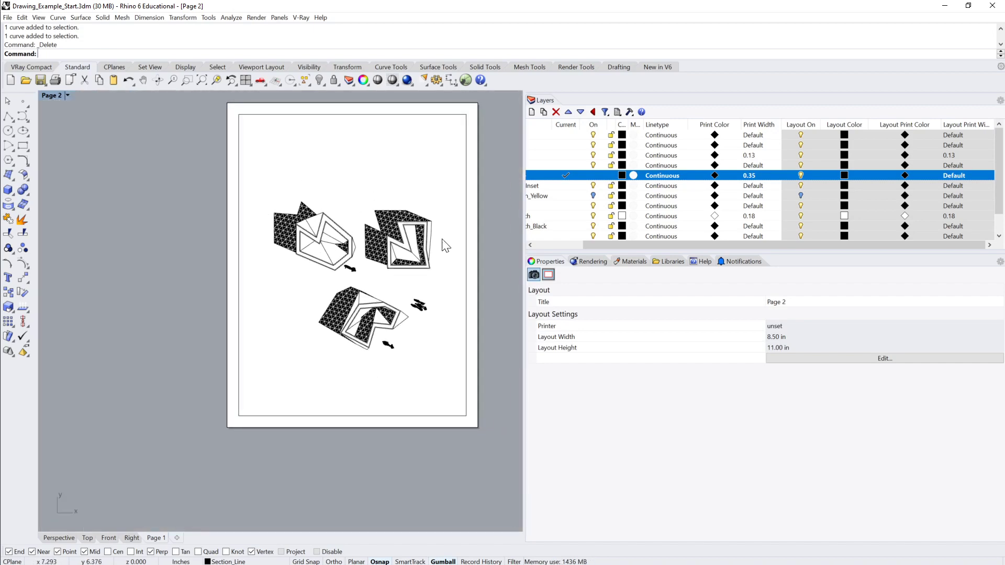
scroll(445, 246, up, 3)
right_drag(446, 246, 455, 265)
scroll(426, 262, up, 3)
scroll(110, 309, down, 2)
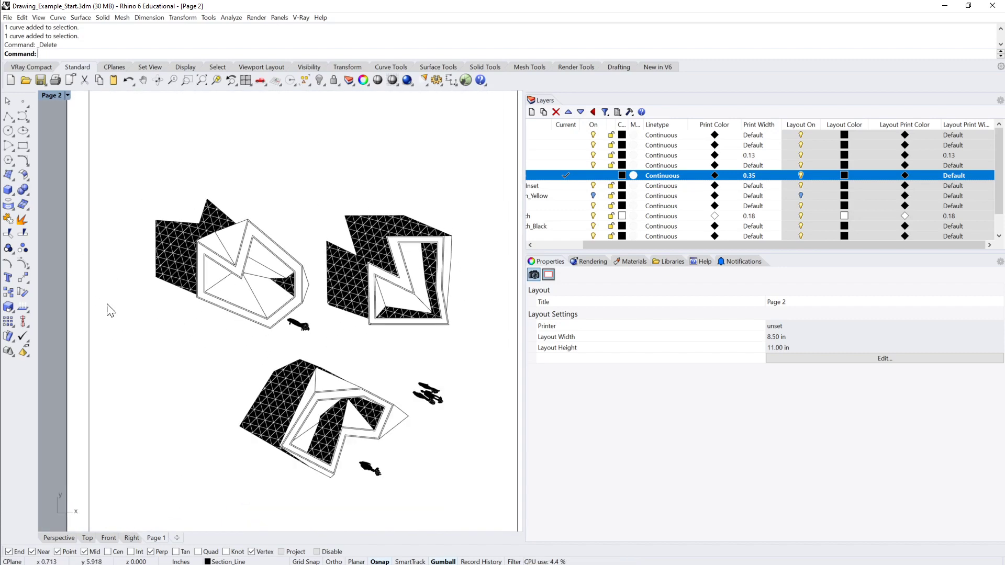
scroll(110, 310, down, 3)
scroll(440, 354, up, 1)
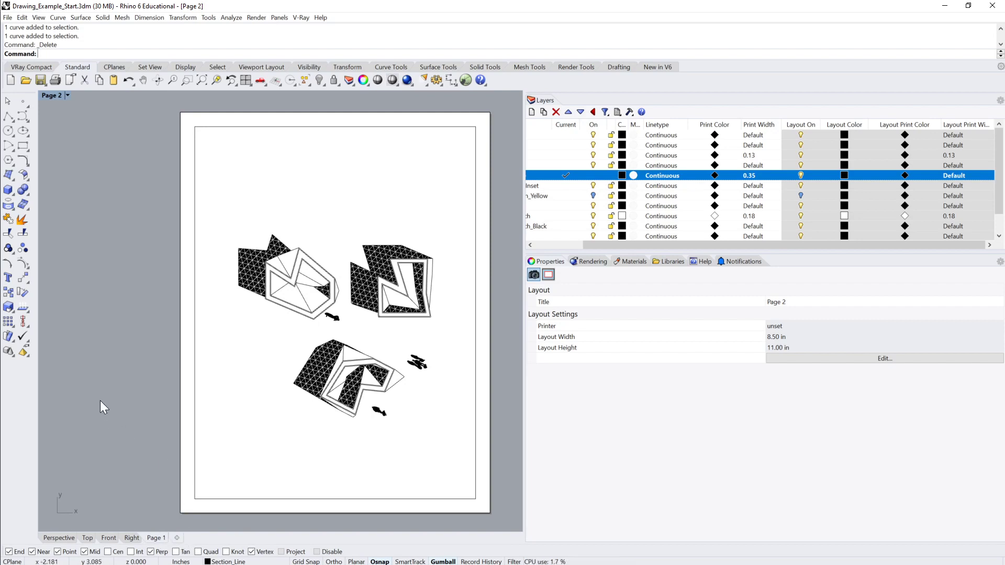
Step: Run Layout and accept Page 3 at 8.5 x 11 inches, portrait
text(Layout)
key(Return)
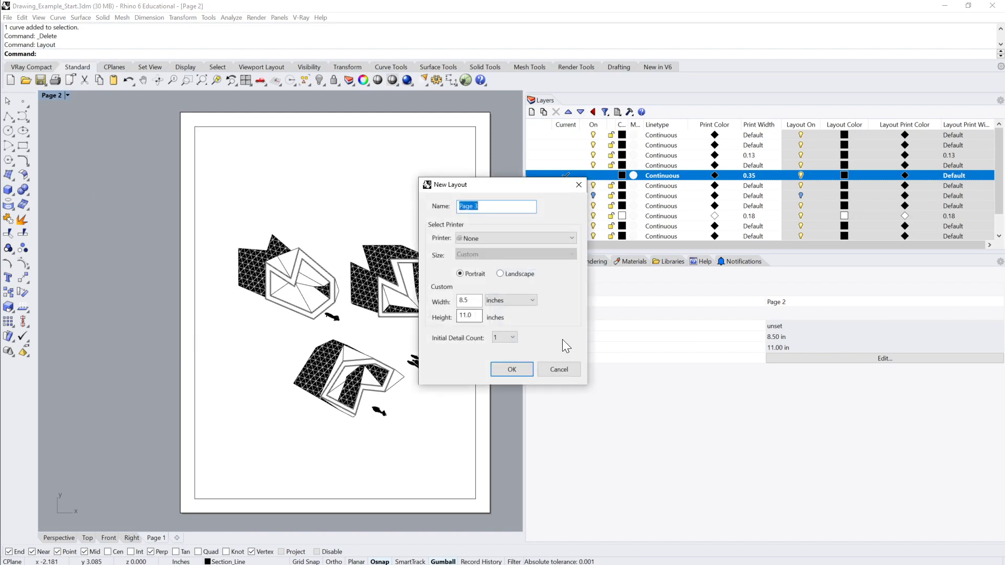
click(511, 367)
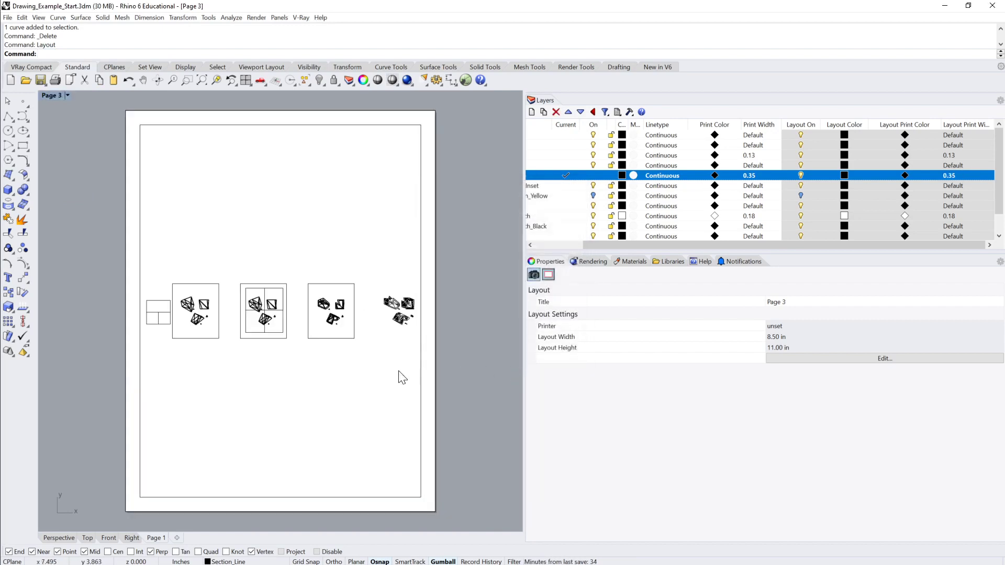
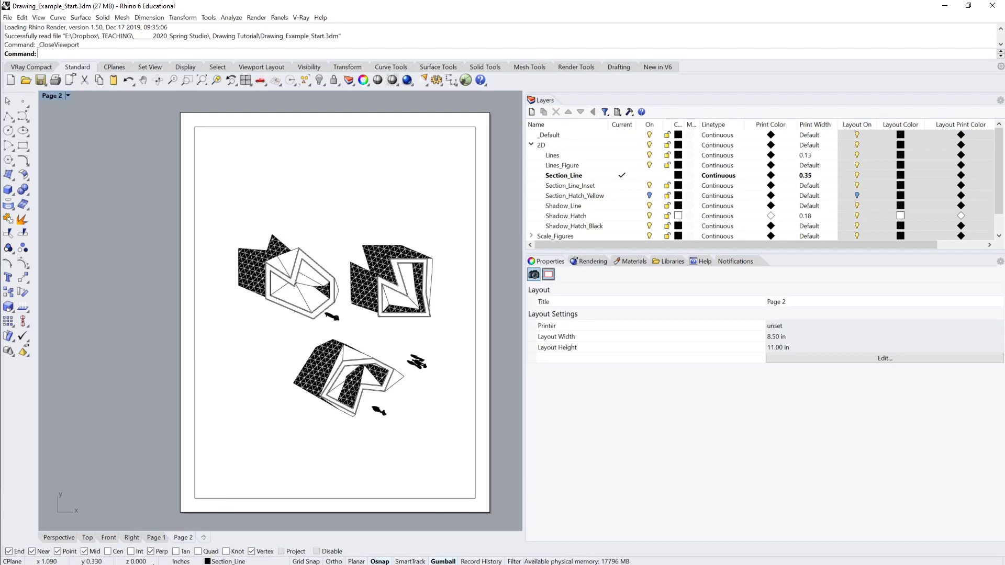
Step: Compare the Page 1 and Page 2 layouts, widen the drawing area, and settle on Page 2
click(155, 537)
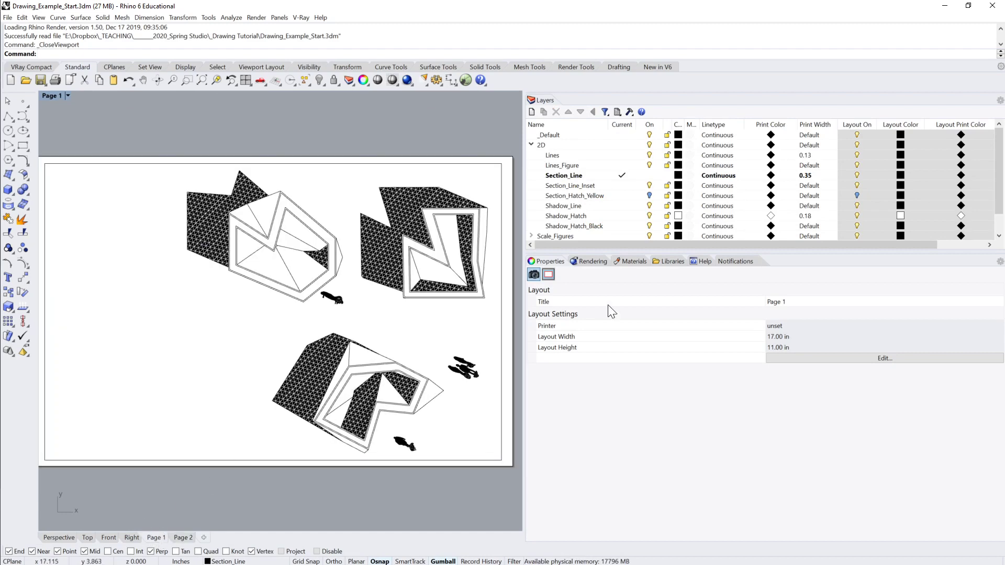
drag(522, 290, 565, 296)
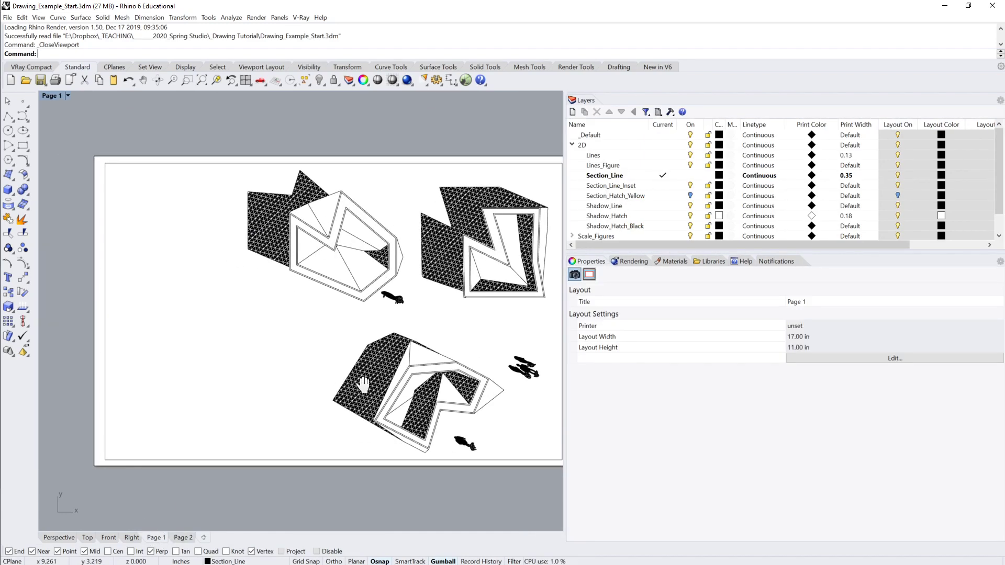
click(183, 538)
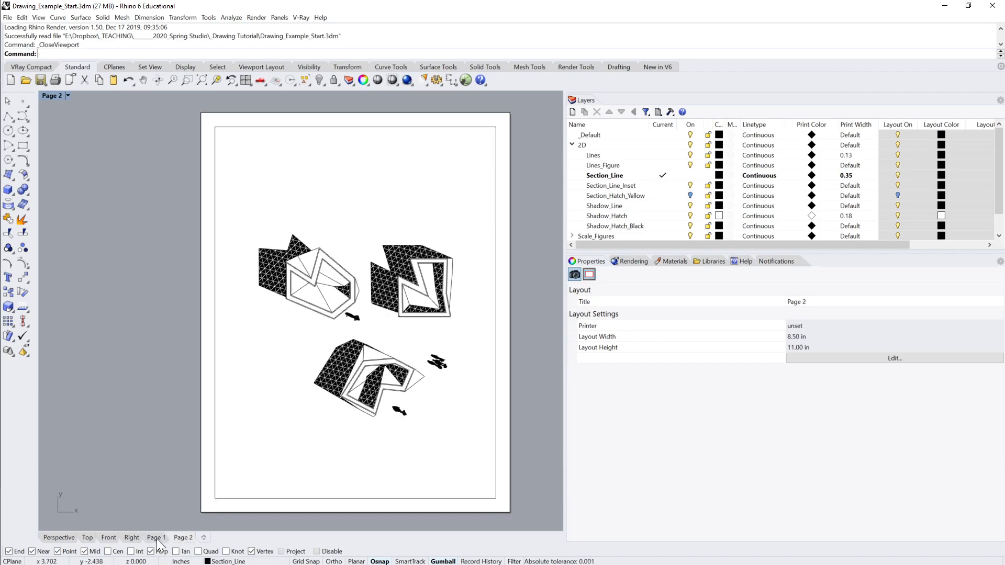
click(156, 537)
click(184, 537)
click(161, 537)
click(180, 537)
Step: Inside Page 2's top-view detail, select the right drawing's outline to confirm it is on Section_Line
scroll(456, 301, up, 3)
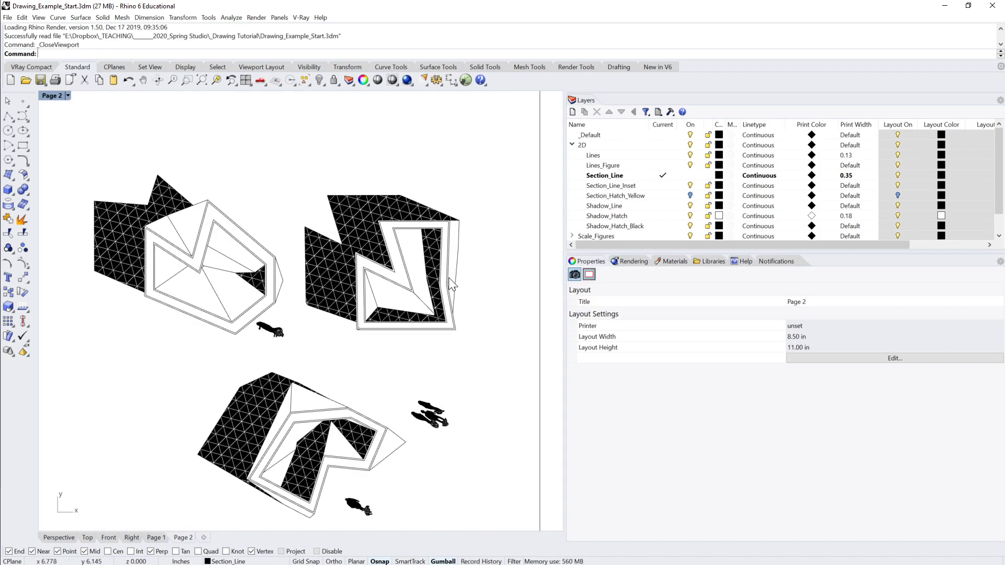
scroll(459, 281, down, 4)
scroll(455, 280, up, 6)
scroll(459, 281, down, 3)
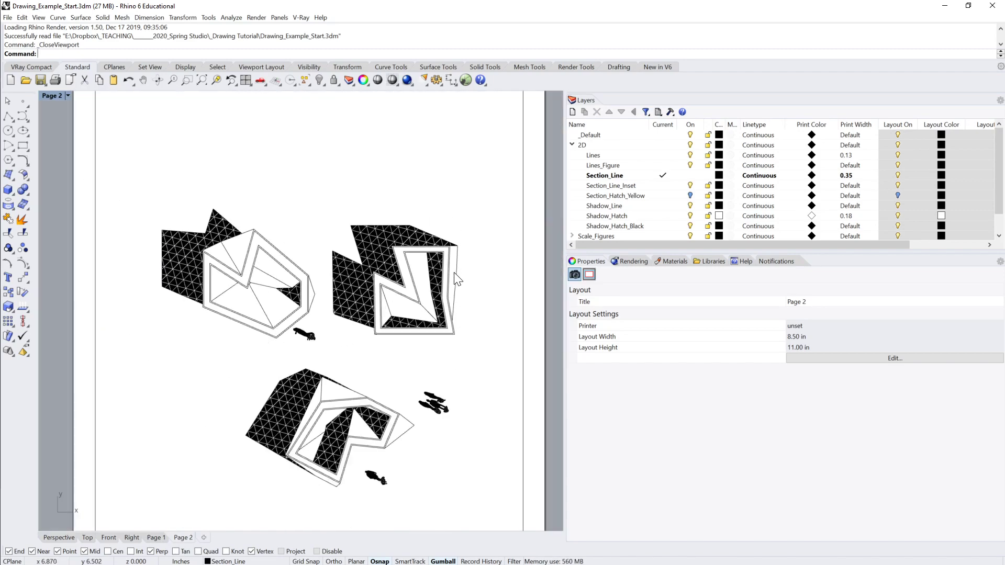
scroll(455, 275, up, 3)
scroll(419, 274, down, 3)
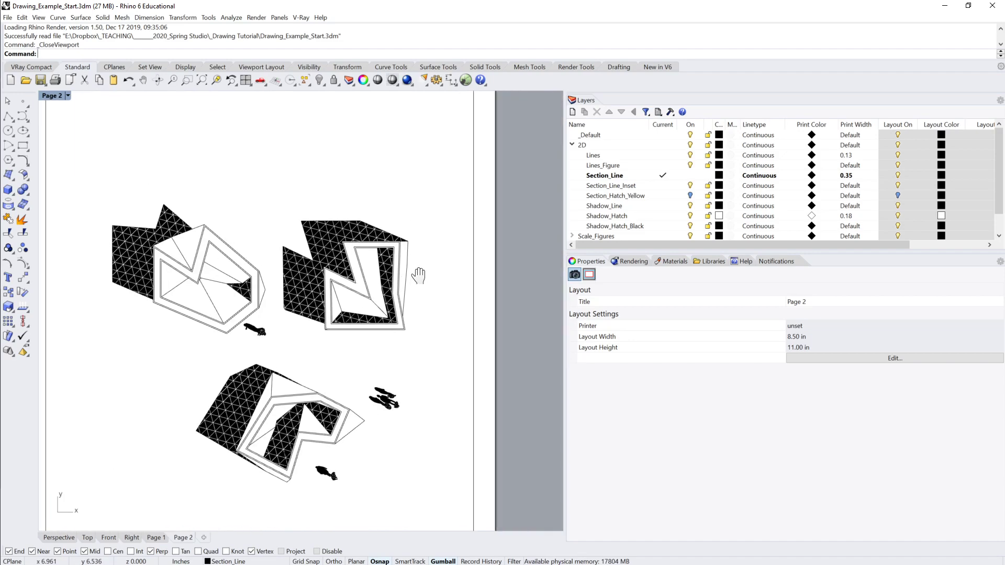
scroll(390, 271, up, 3)
scroll(388, 266, up, 2)
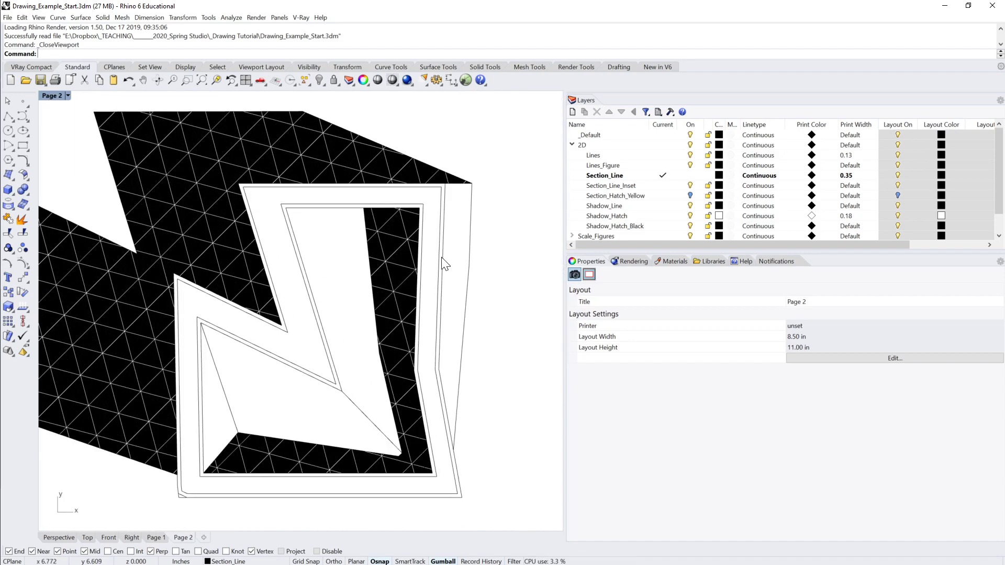
scroll(445, 264, down, 3)
double_click(454, 262)
click(451, 262)
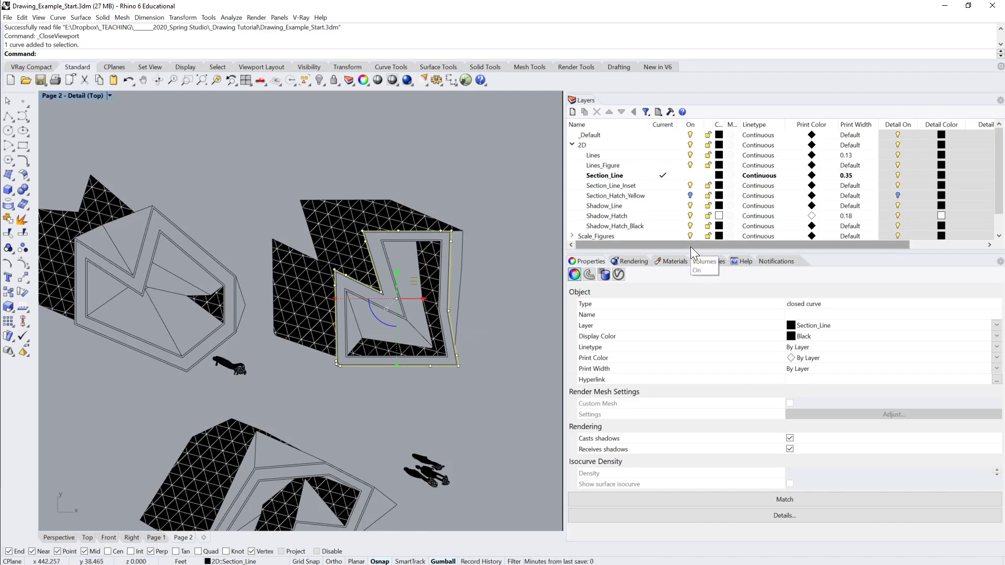
Step: With the Page 2 detail active, select Section_Line and open its Detail Print Color swatch
double_click(526, 260)
scroll(366, 262, up, 3)
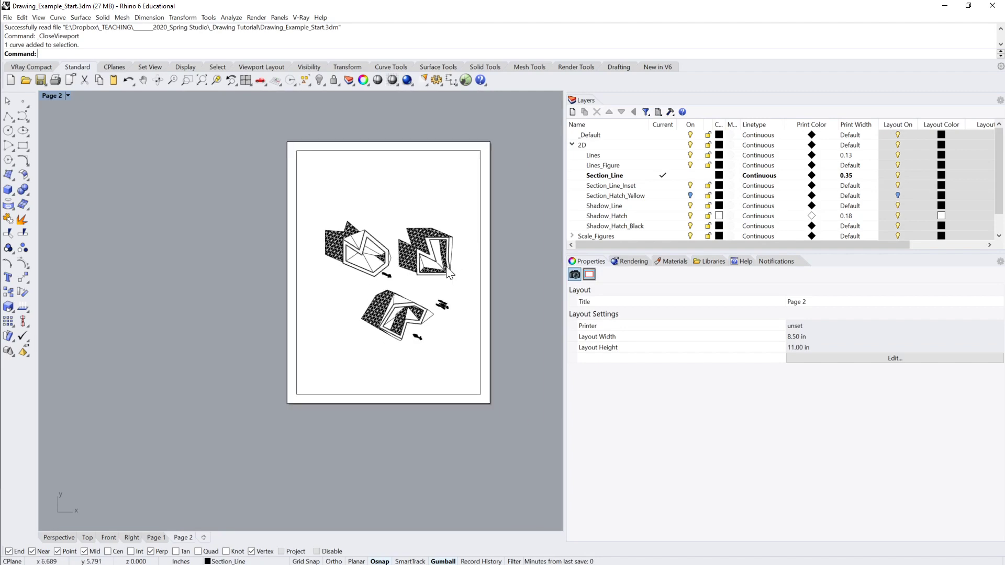
double_click(470, 225)
scroll(466, 220, up, 5)
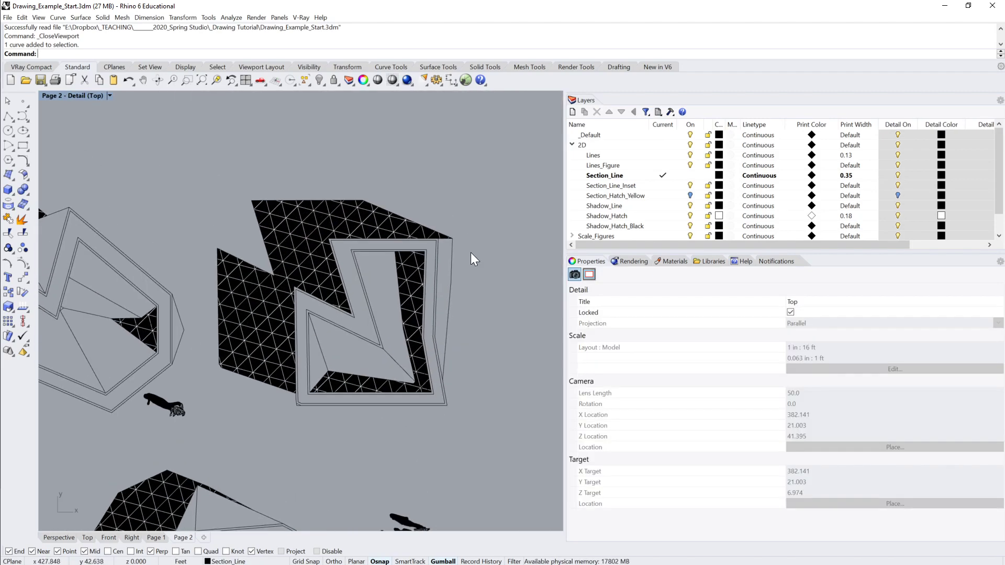
scroll(470, 253, up, 2)
drag(778, 246, 887, 244)
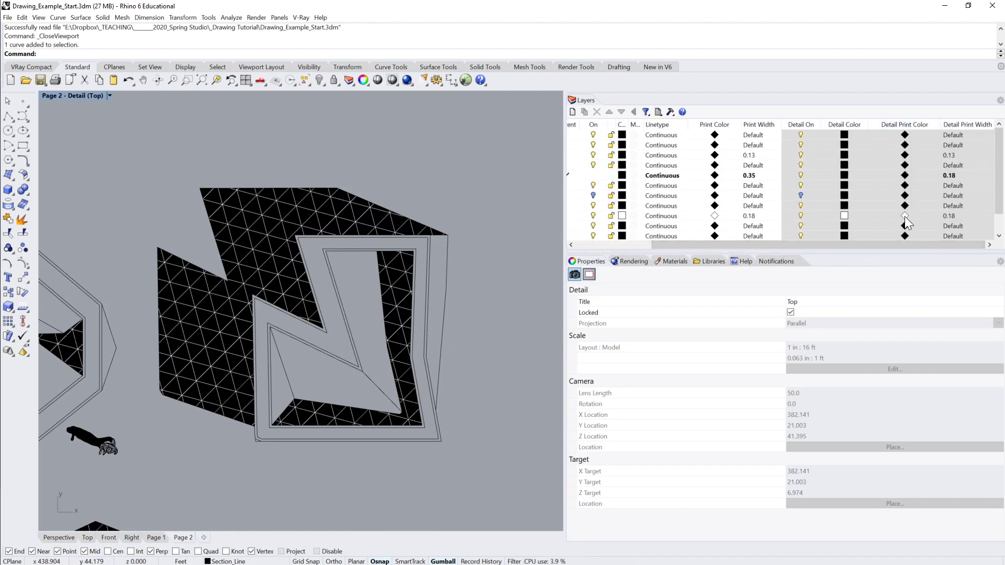
drag(768, 244, 799, 237)
click(612, 175)
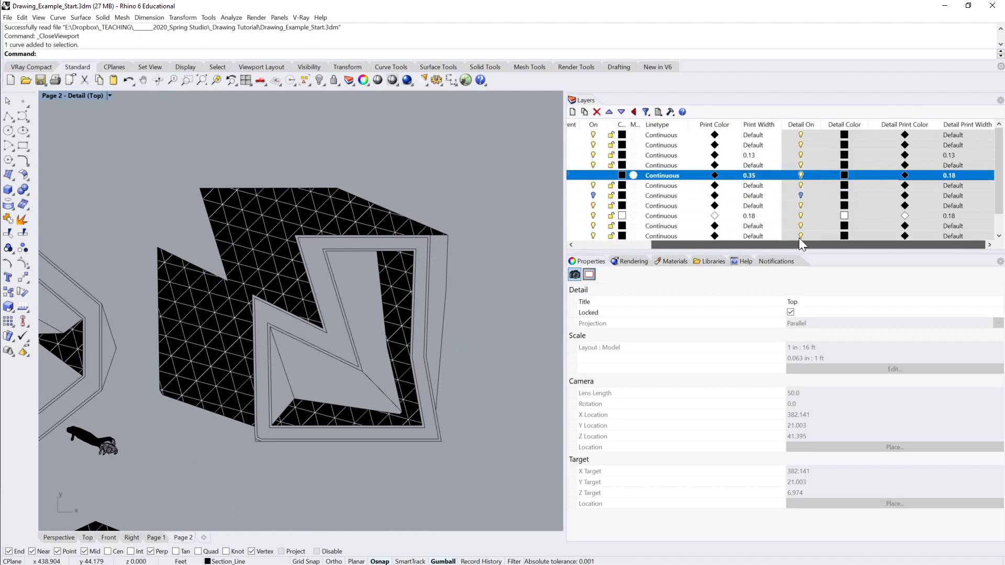
click(905, 174)
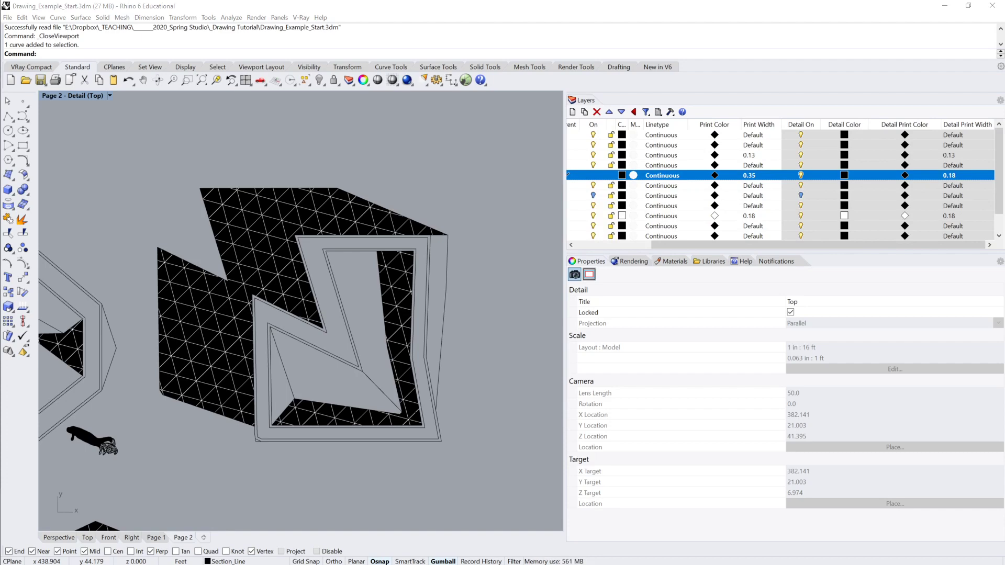
Step: Set Section_Line's detail print colour to Red, then re-enter the Page 2 detail to verify it
click(340, 196)
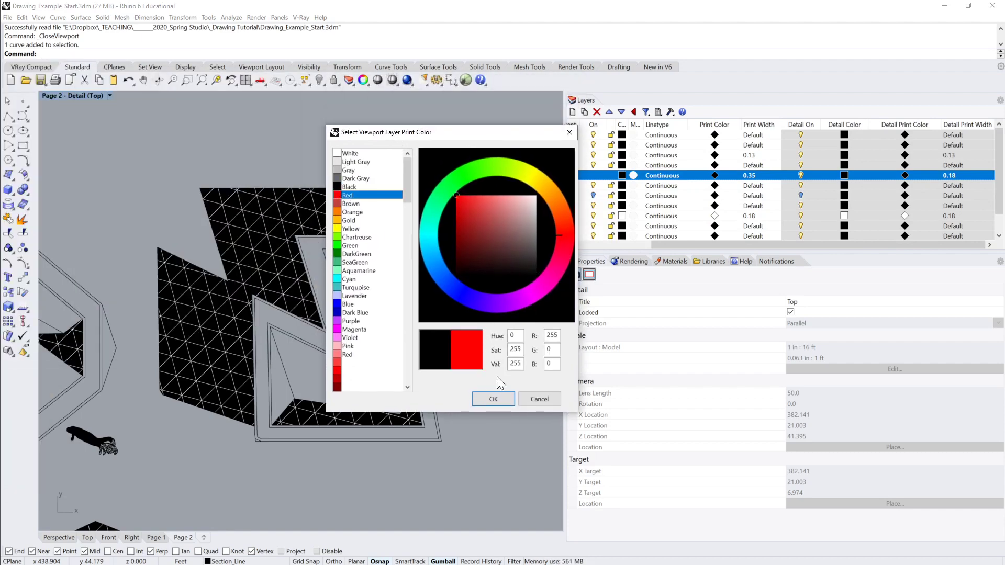
click(502, 396)
double_click(478, 338)
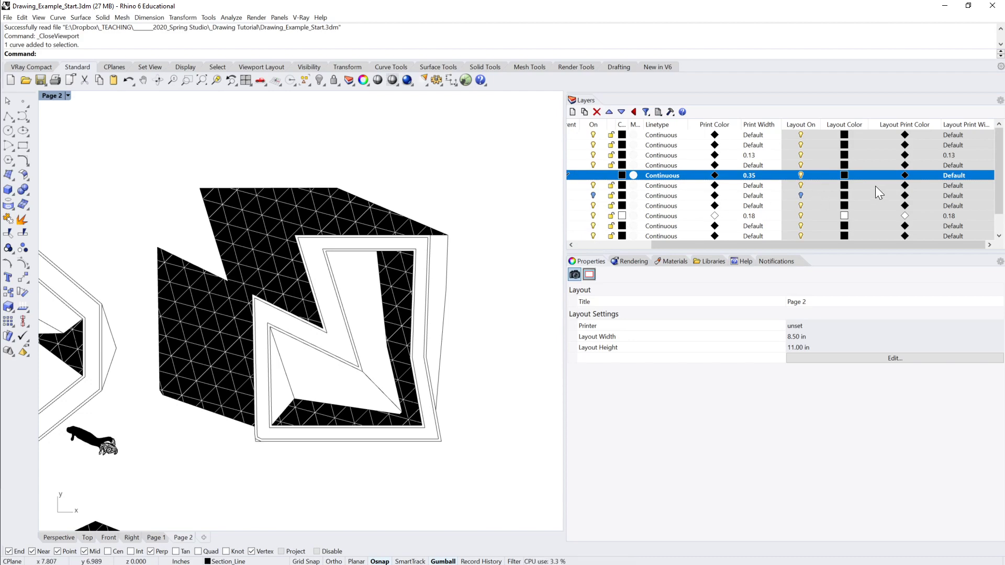
drag(716, 244, 821, 245)
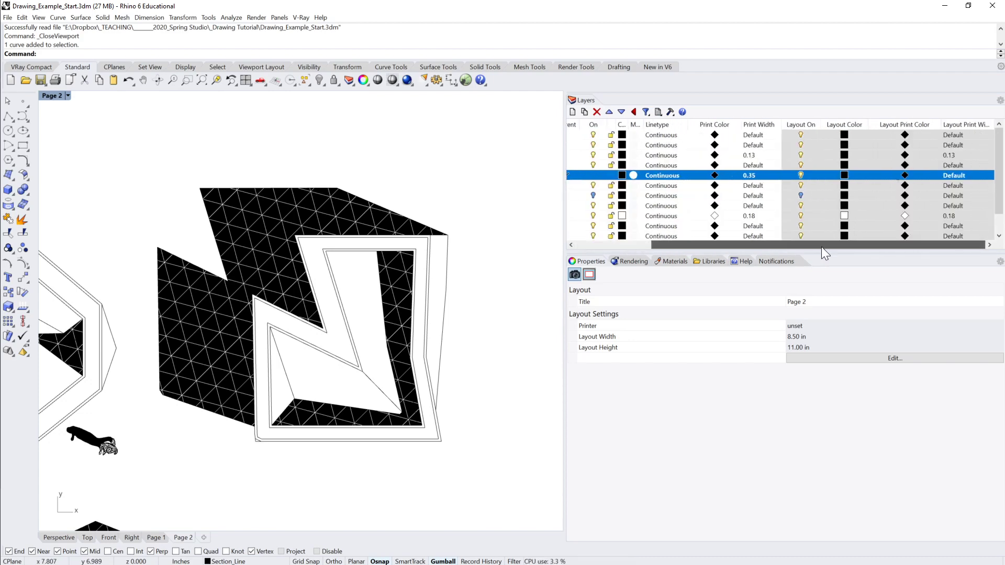
double_click(532, 229)
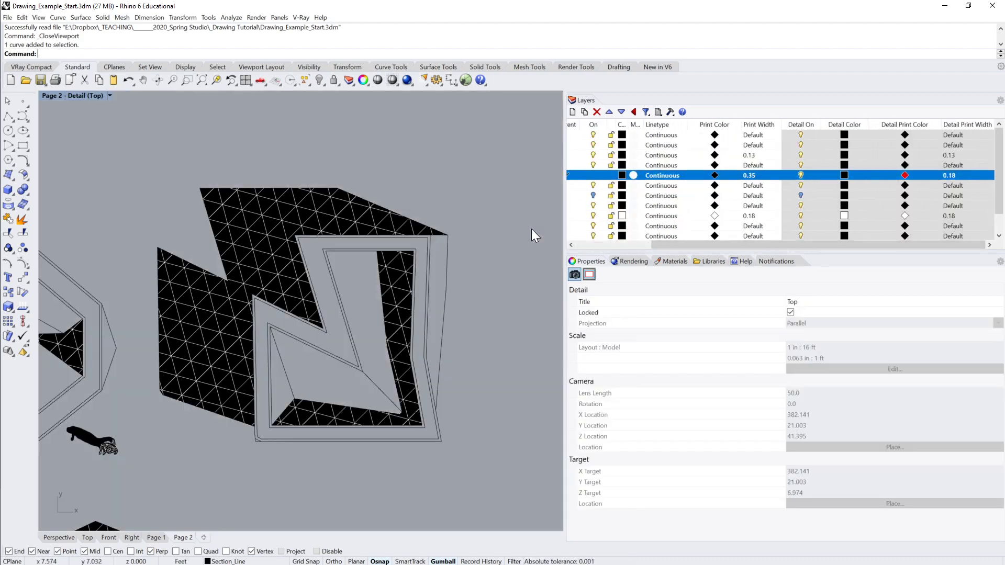
click(843, 174)
double_click(431, 143)
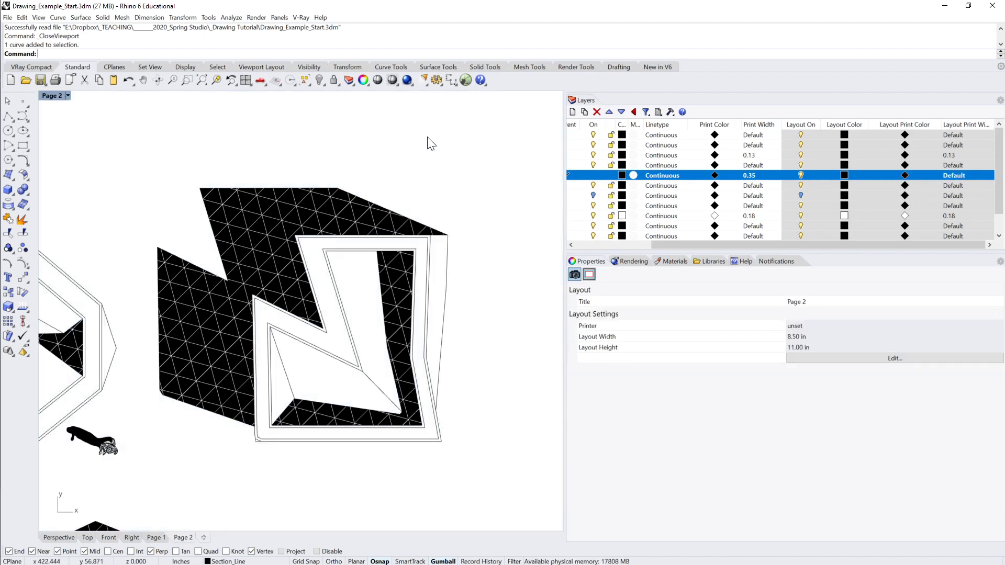
Step: Preview the print, then run PrintDisplay with State set to On
key(ctrl+p)
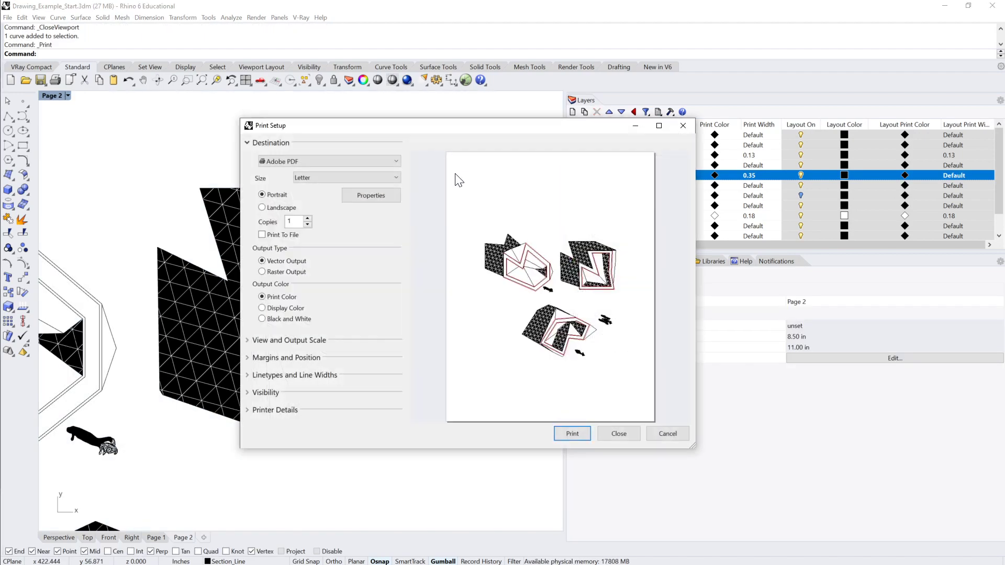
key(Escape)
scroll(467, 289, down, 4)
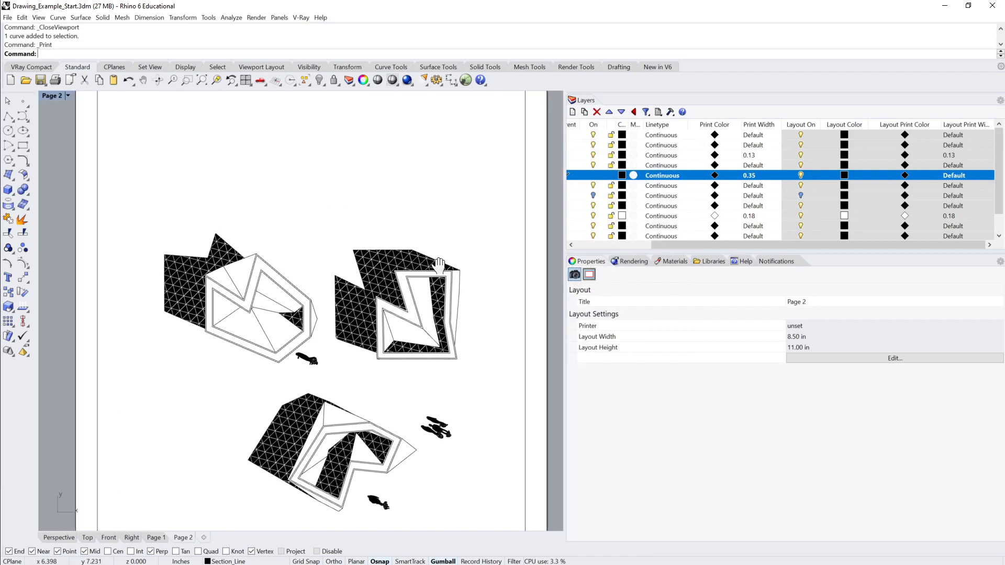
text(PrintDisplay)
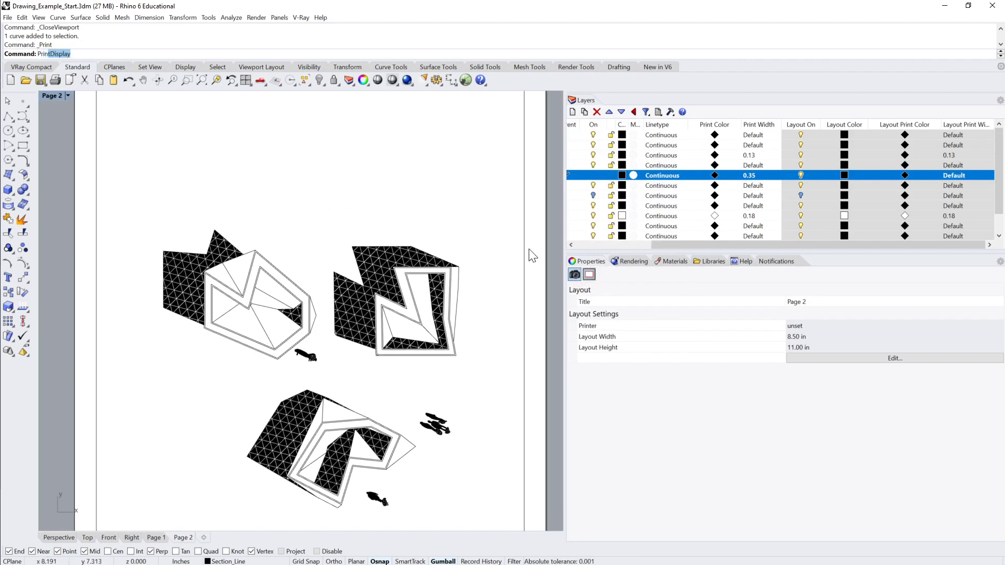
key(Return)
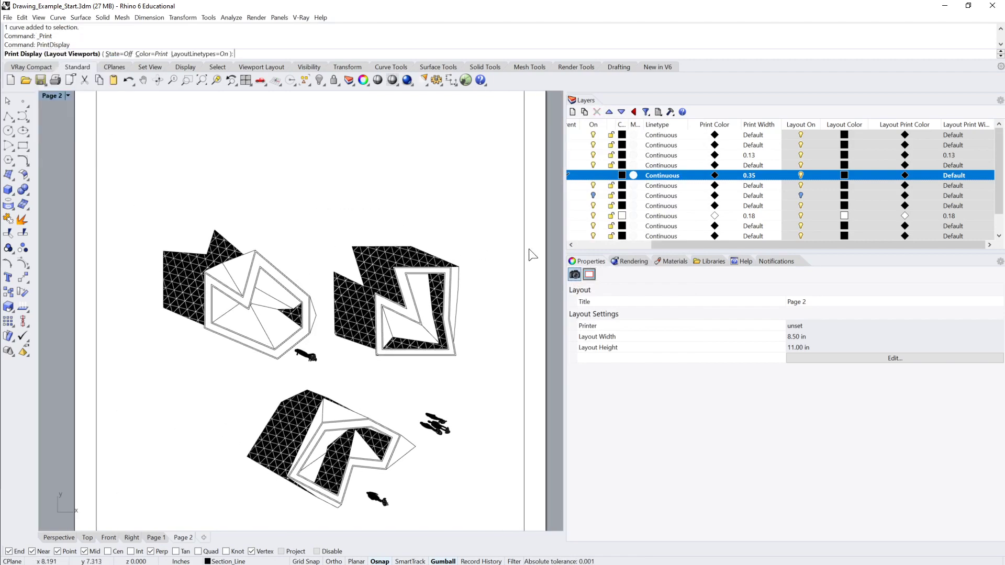
click(112, 54)
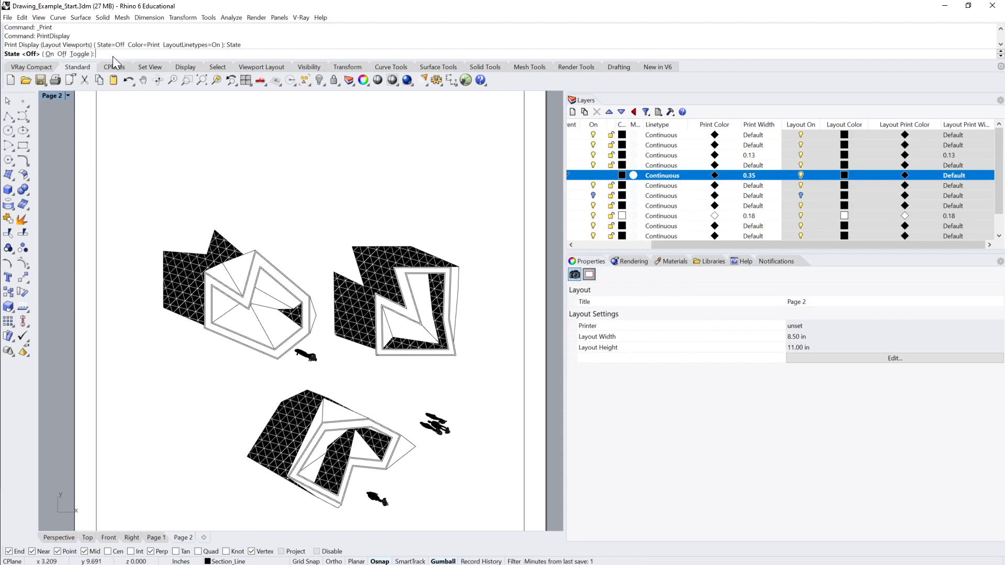
click(50, 54)
Step: Inspect Page 2's drawings, whose section lines now display red
scroll(465, 282, up, 5)
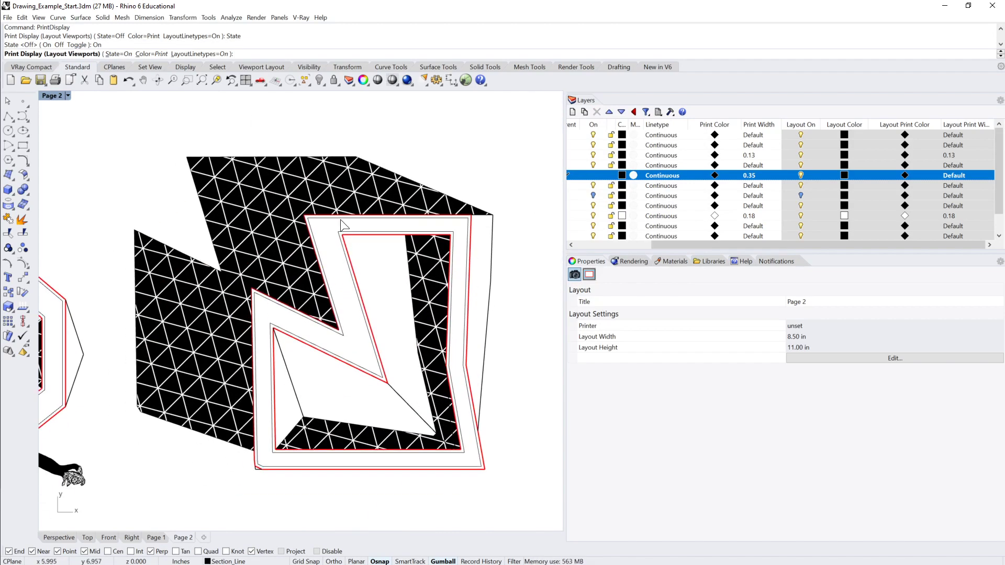
scroll(343, 343, down, 2)
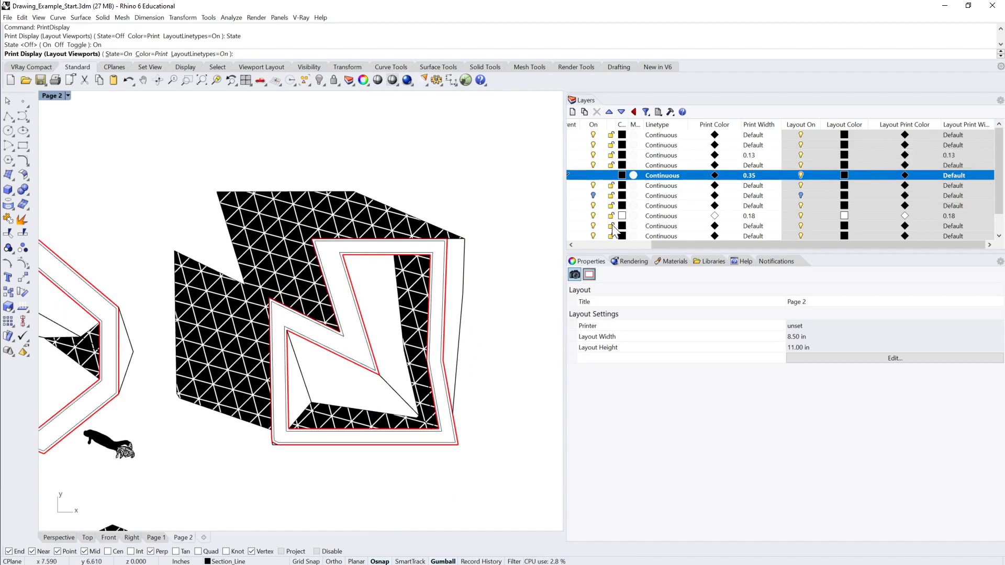
scroll(510, 251, down, 5)
scroll(478, 247, up, 6)
double_click(471, 247)
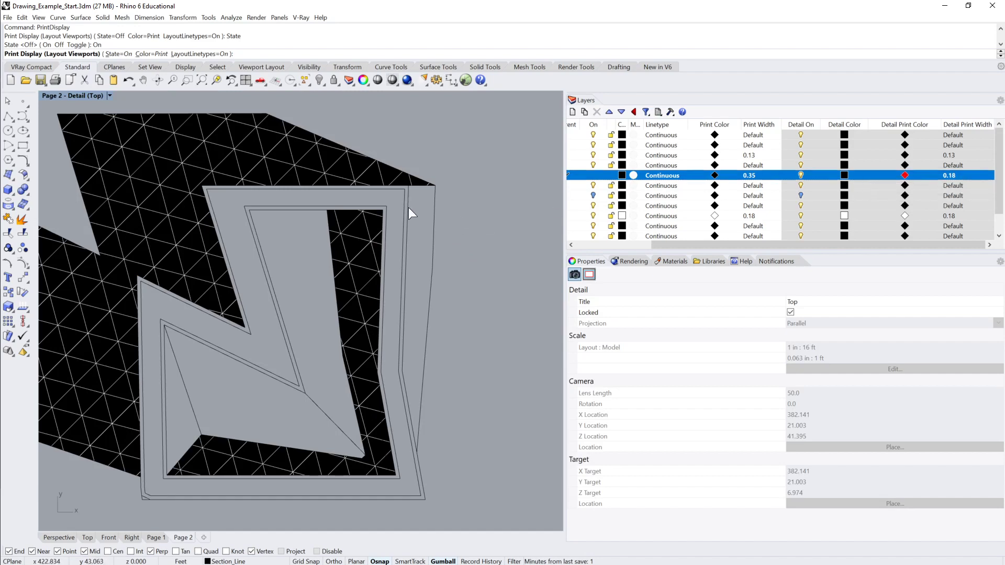
double_click(474, 226)
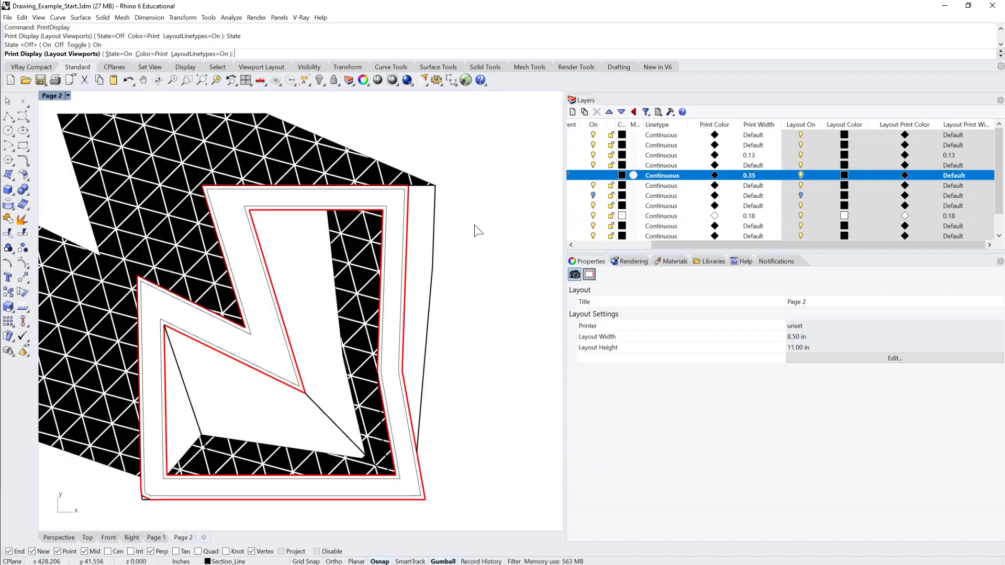
right_drag(478, 230, 513, 224)
scroll(485, 228, down, 3)
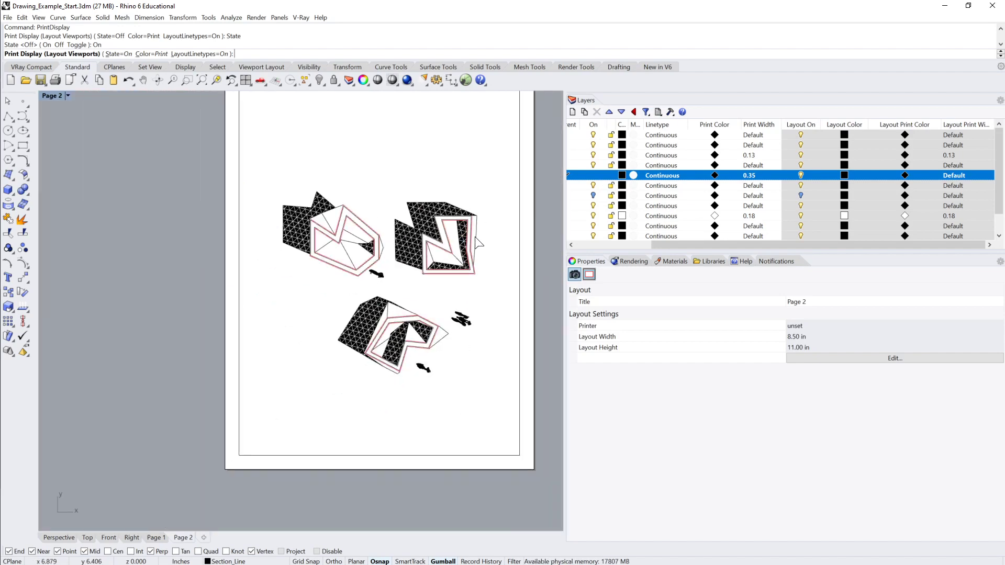
scroll(487, 261, up, 2)
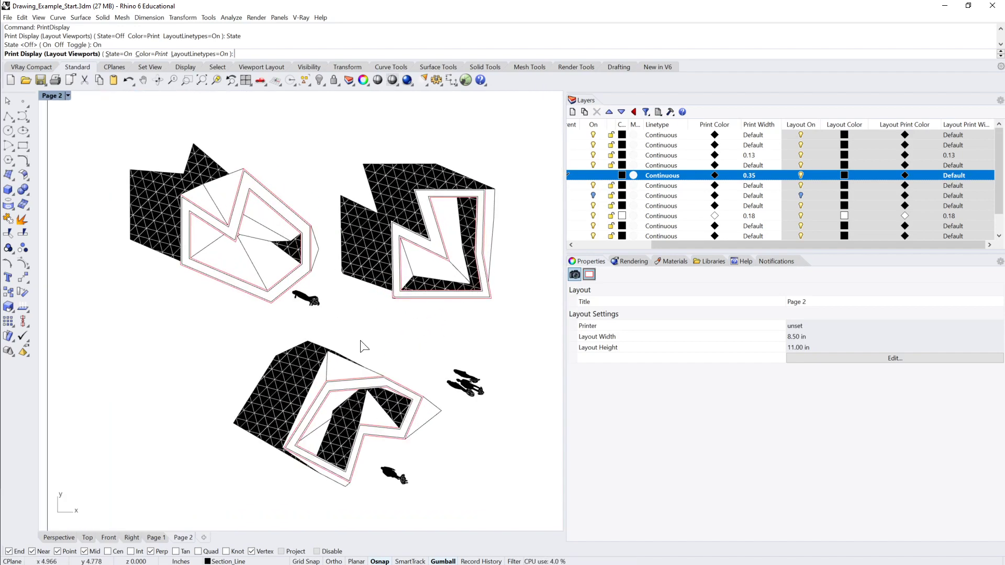
scroll(361, 347, down, 1)
Step: Switch to the Page 1 layout to compare its black section outlines
click(156, 538)
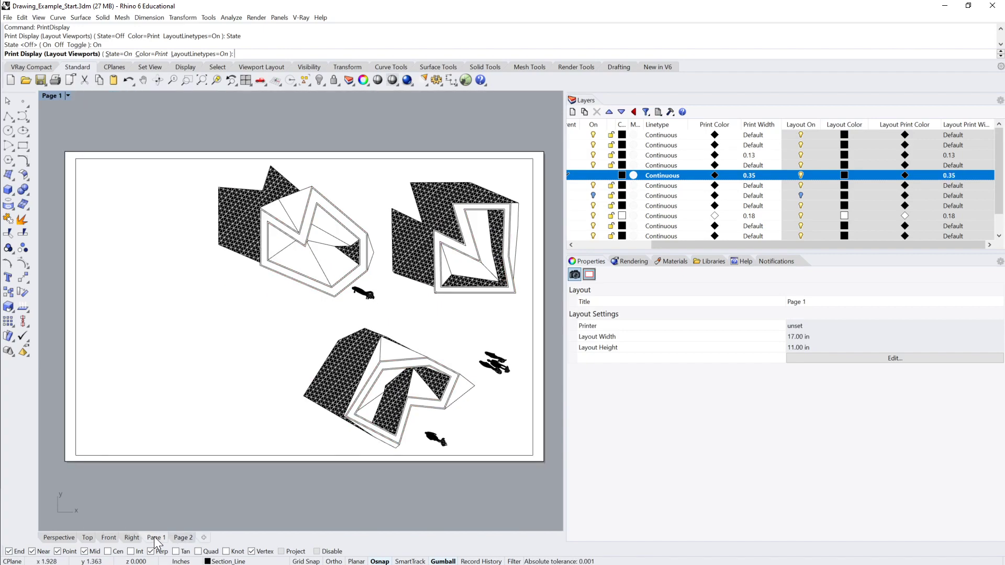
right_drag(466, 335, 453, 325)
scroll(531, 236, up, 10)
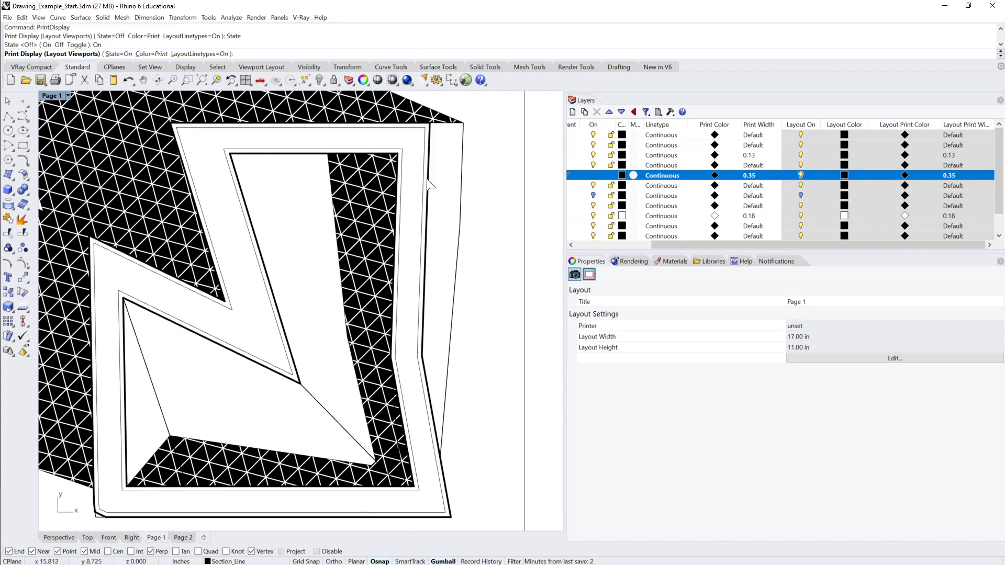
Step: Set Section_Line's detail print colour to DarkGreen inside the Page 1 detail
double_click(437, 233)
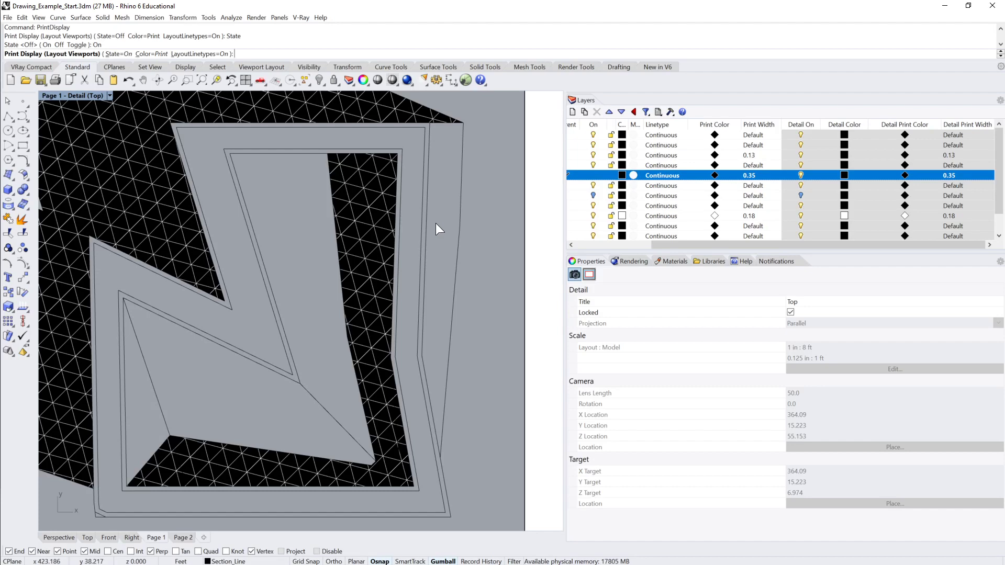
click(905, 176)
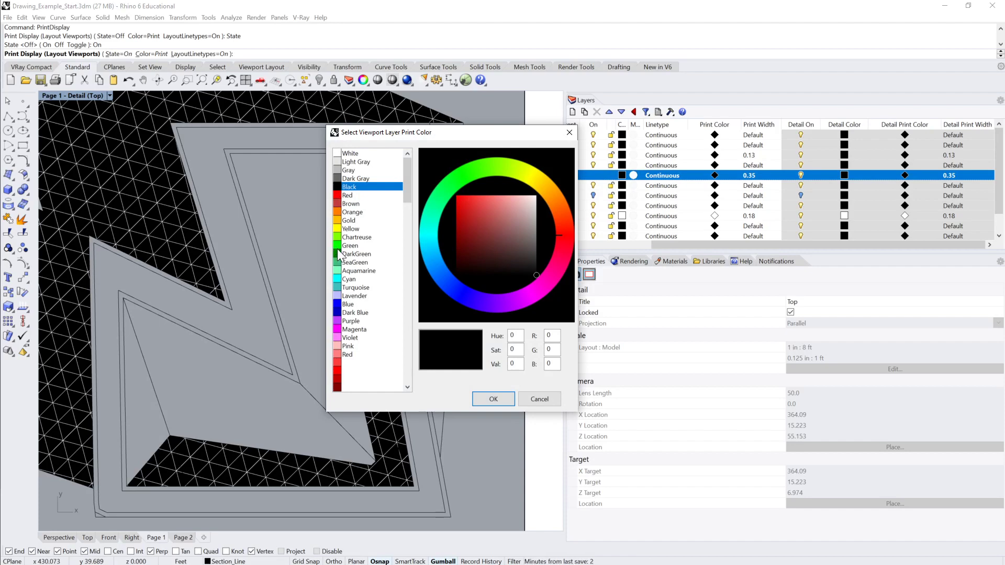
click(338, 256)
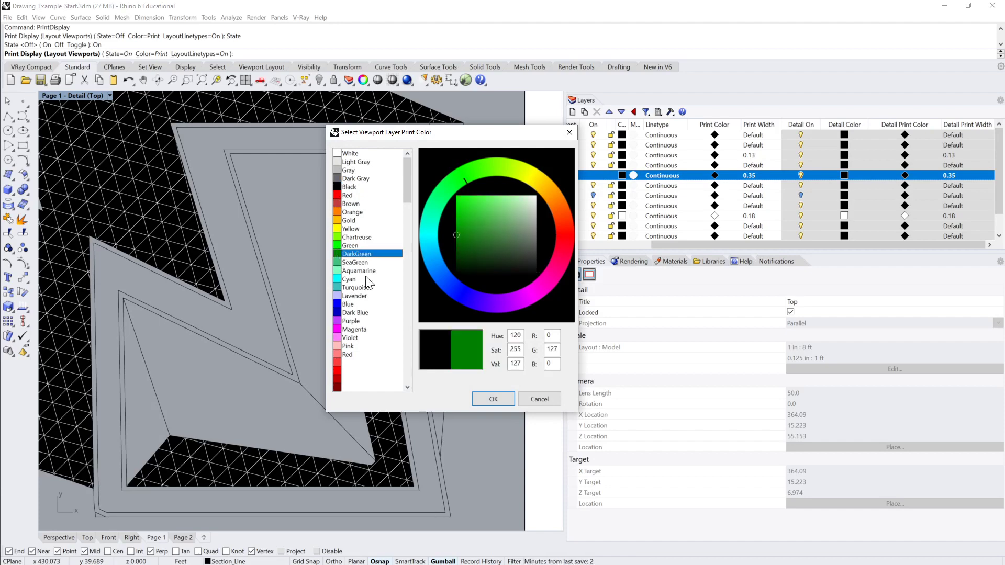
click(493, 399)
double_click(534, 361)
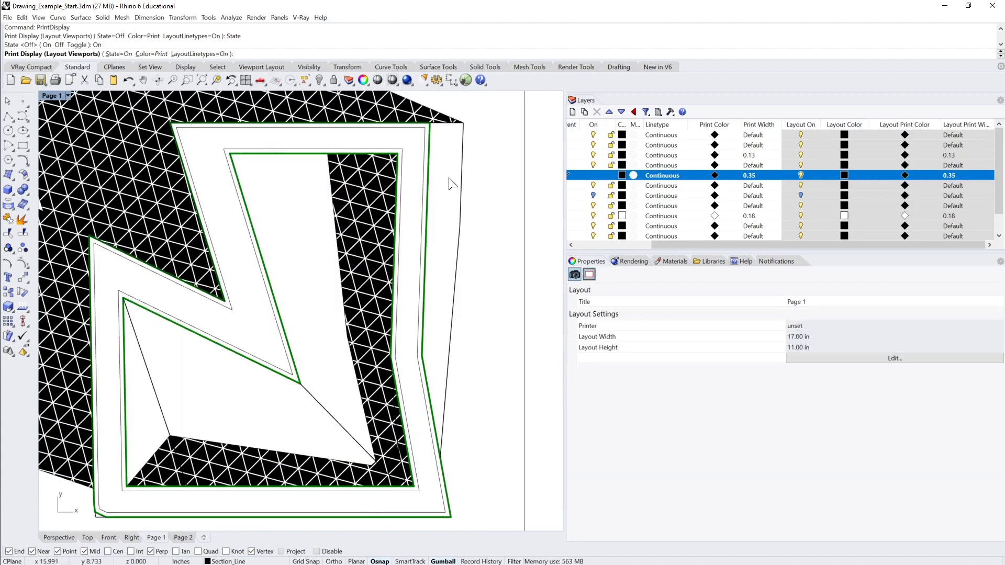
Step: Compare the Page 1 and Page 2 layouts, ending on Page 2 with red section outlines
click(181, 538)
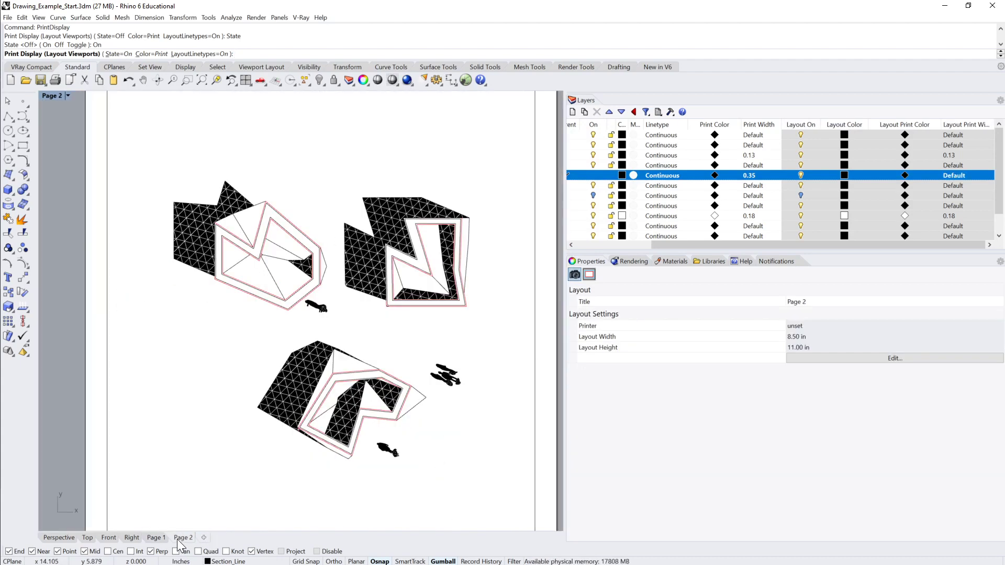
click(164, 539)
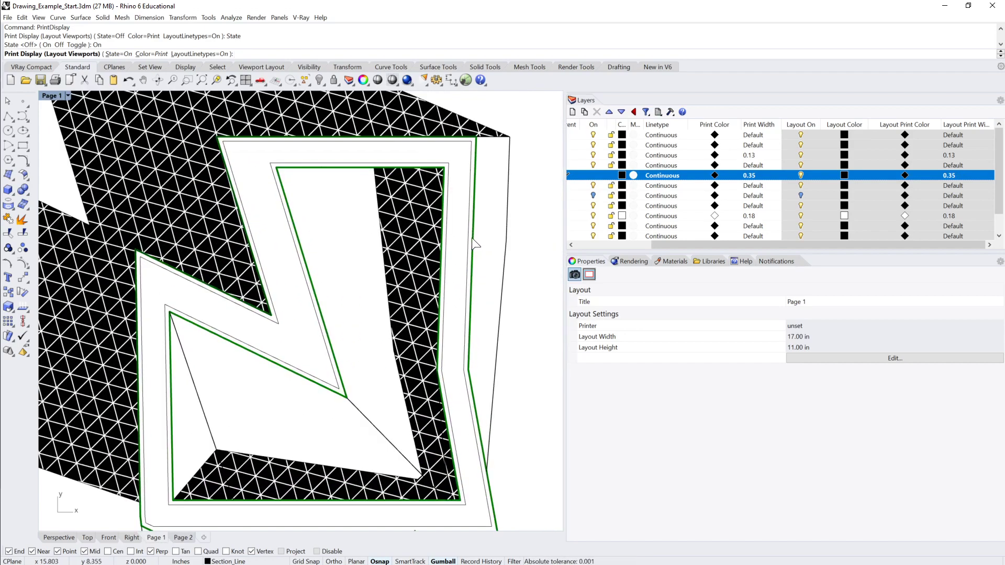
scroll(476, 251, down, 3)
scroll(448, 242, up, 2)
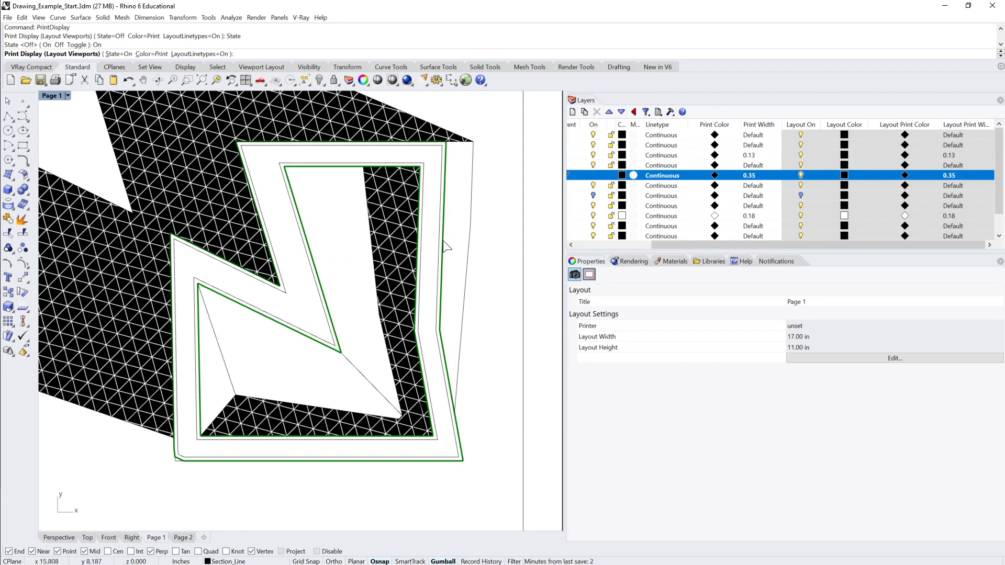
scroll(473, 242, down, 4)
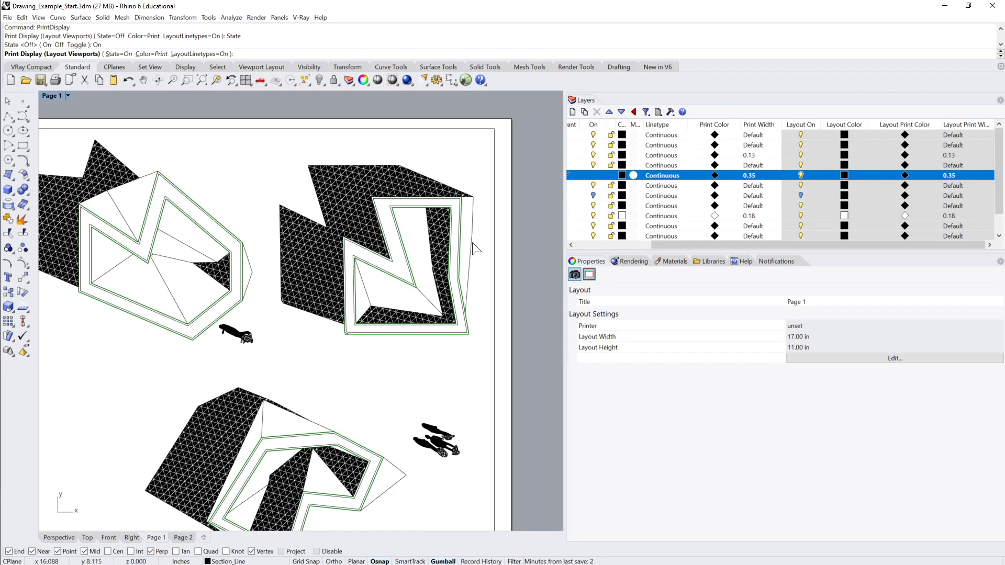
click(180, 538)
scroll(421, 469, down, 4)
scroll(421, 470, up, 2)
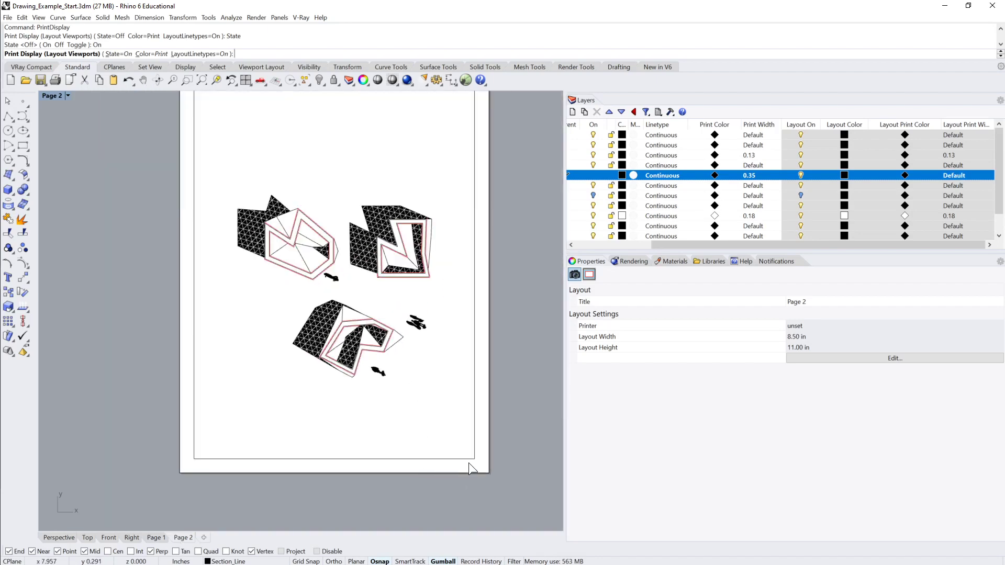
Step: End PrintDisplay and shorten the Page 2 detail by raising its bottom edge
key(Return)
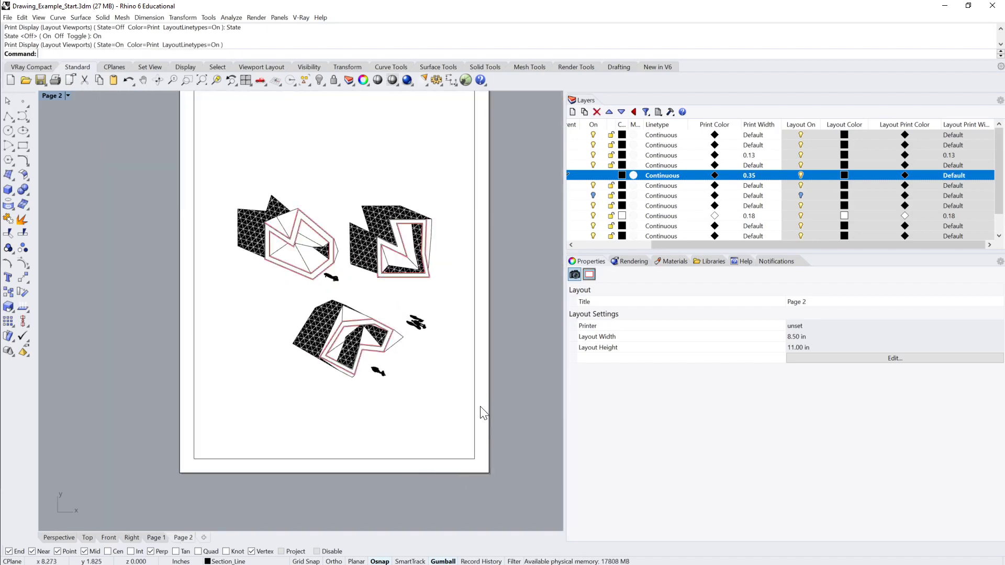
click(474, 404)
drag(474, 459, 449, 219)
right_drag(449, 219, 482, 398)
double_click(434, 345)
right_drag(432, 346, 444, 296)
double_click(475, 324)
Step: Unlock the Page 2 detail and pan its drawings upward
click(484, 321)
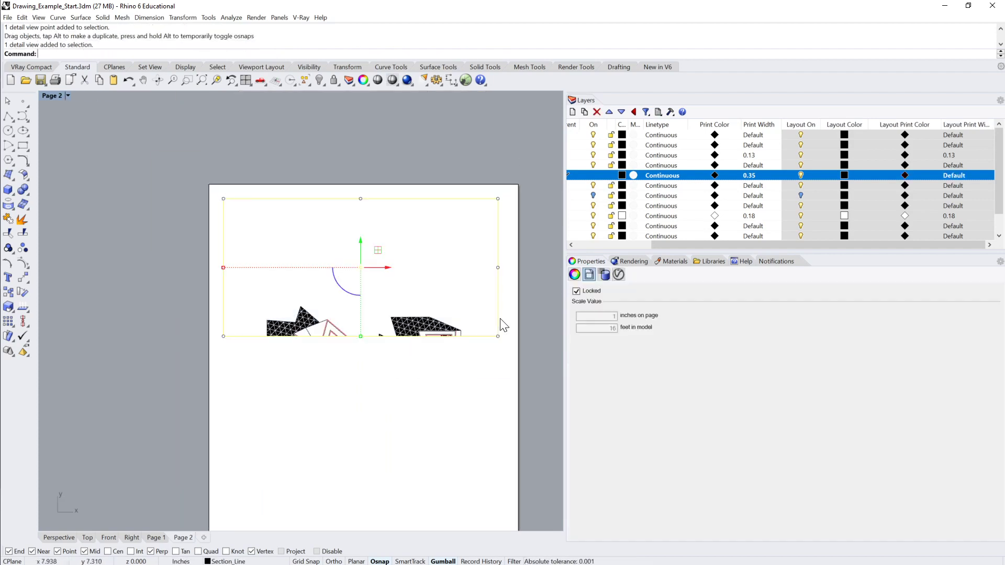
click(576, 291)
double_click(462, 299)
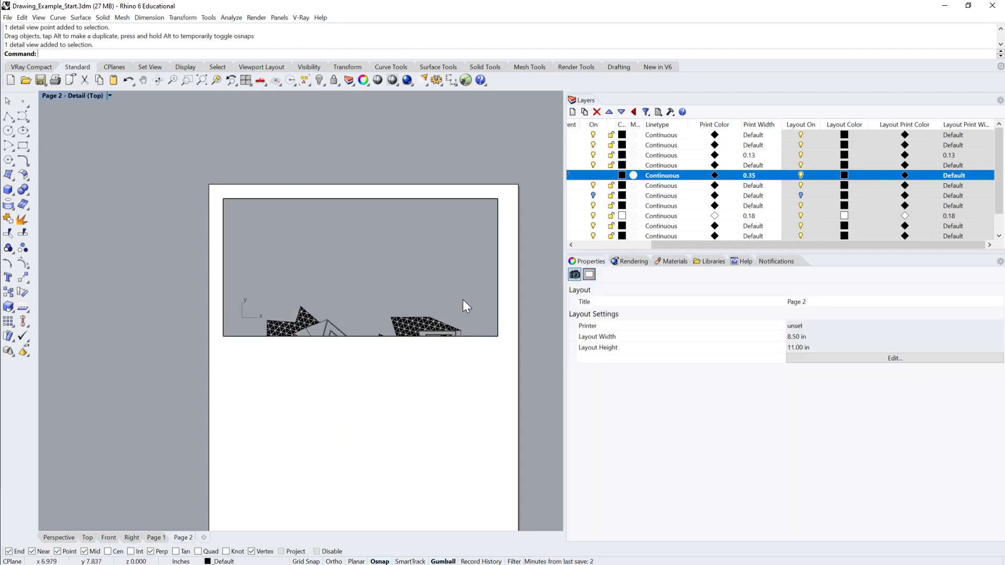
right_drag(463, 299, 437, 220)
double_click(428, 388)
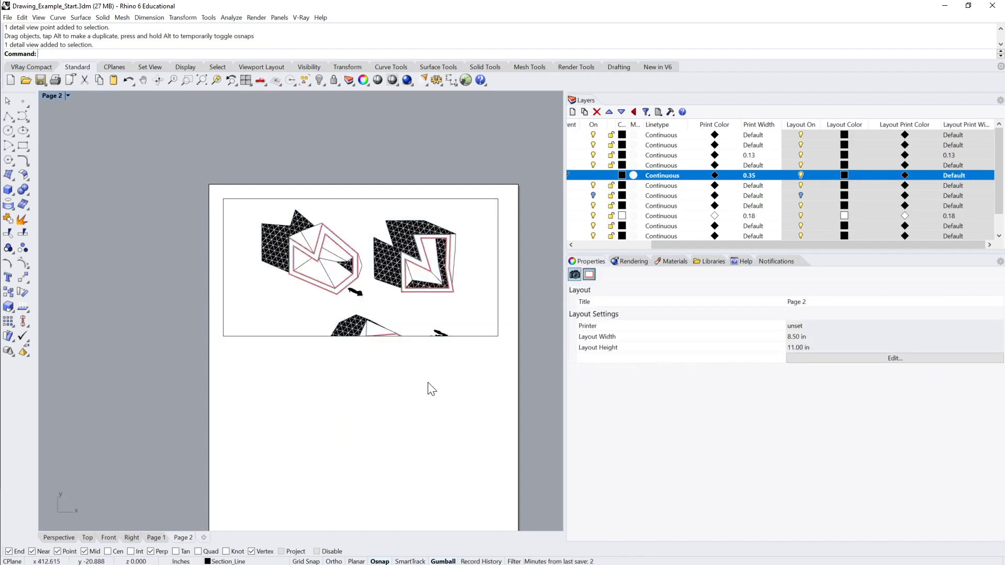
right_drag(428, 388, 432, 347)
Step: Add a new detail viewport below the existing one with Detail > Add
text(Detail)
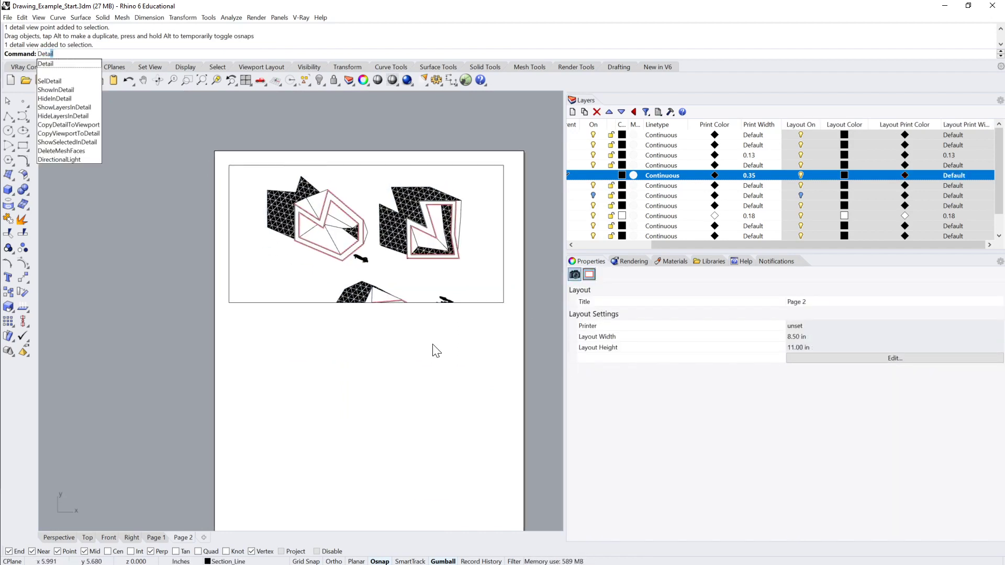
key(Return)
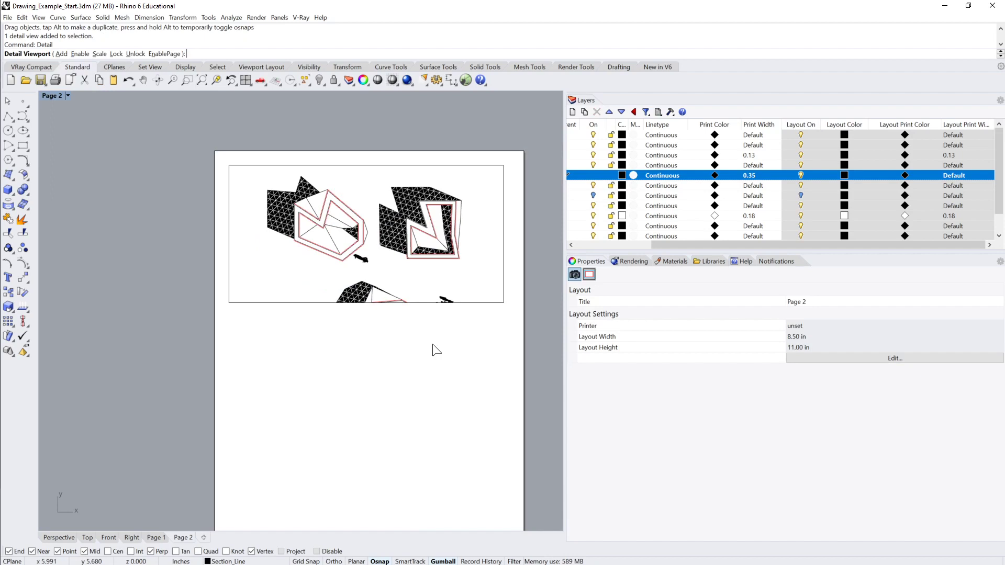
click(62, 54)
click(231, 301)
scroll(368, 297, down, 3)
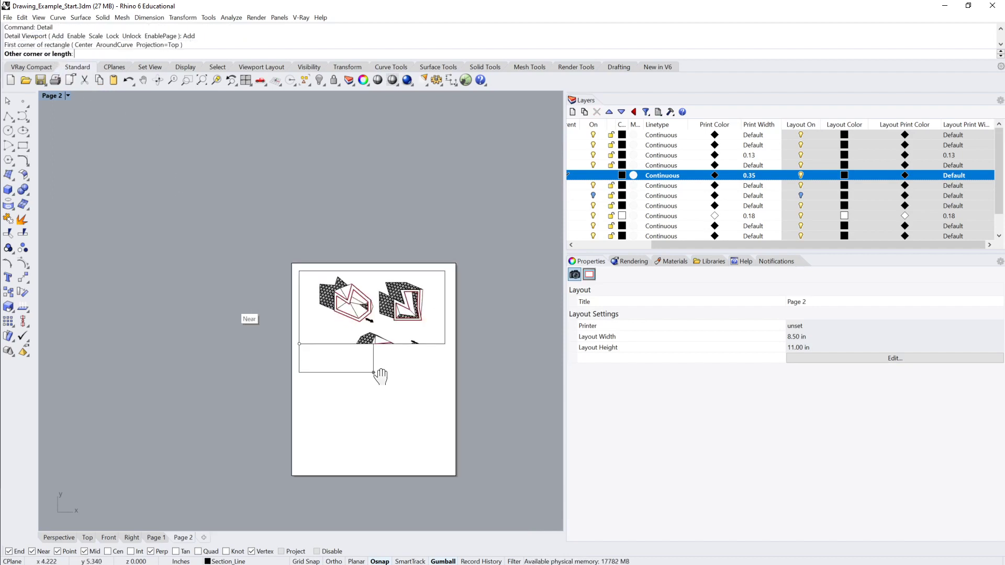
click(440, 423)
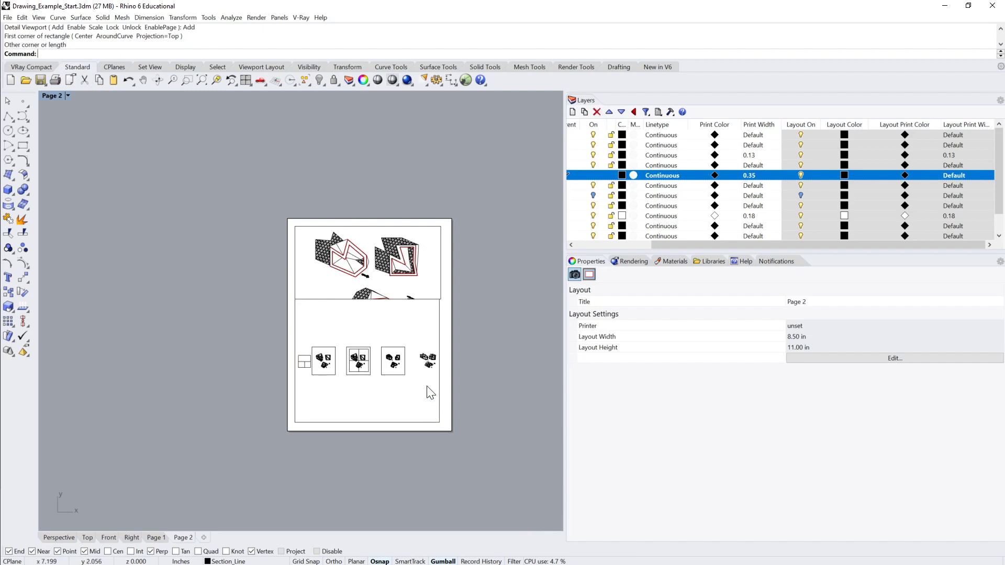
scroll(412, 341, up, 4)
Step: Zoom and pan the new lower detail to frame the zigzag drawing up close
double_click(410, 347)
scroll(288, 331, up, 6)
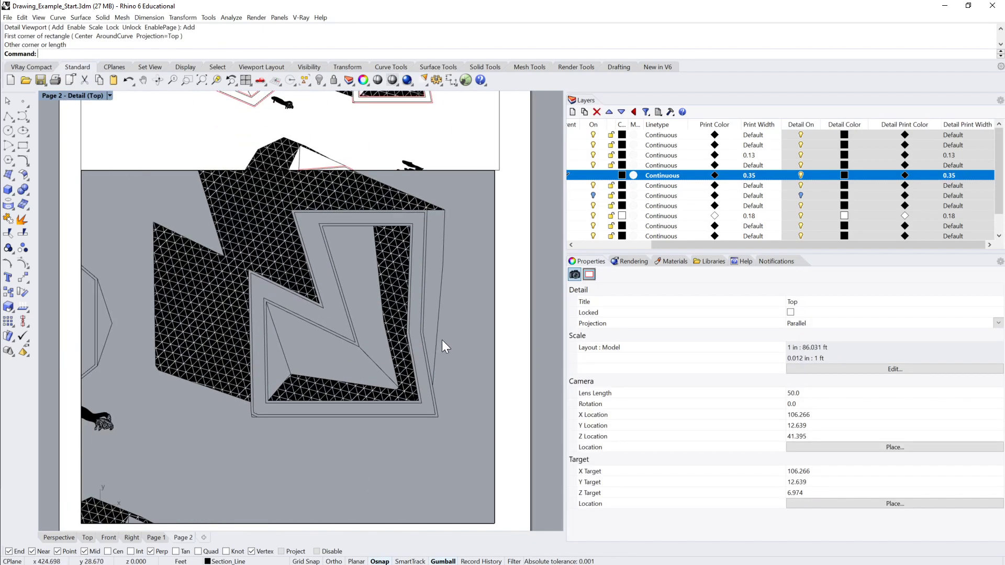
double_click(442, 340)
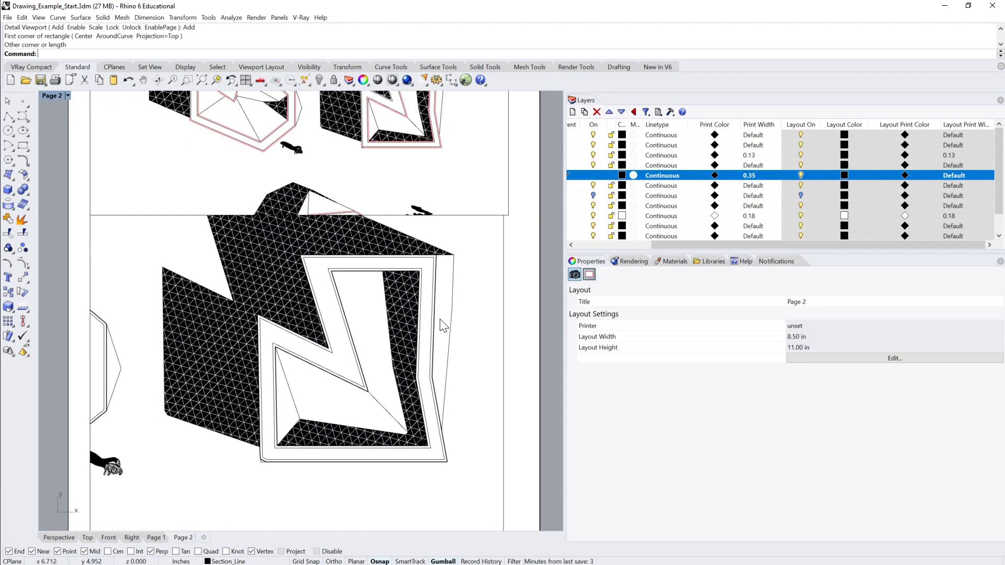
double_click(449, 321)
right_drag(449, 320, 449, 359)
double_click(449, 359)
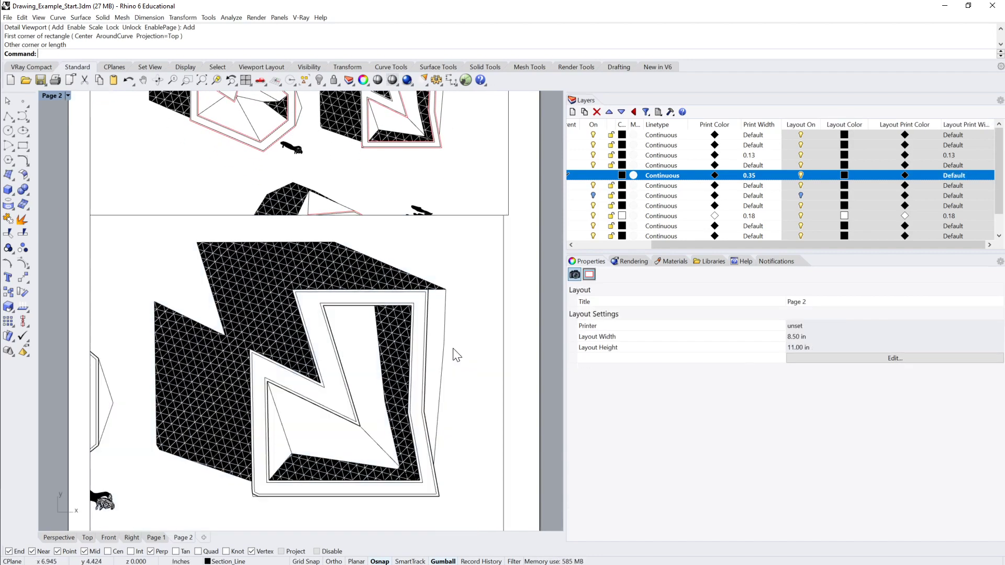
double_click(454, 346)
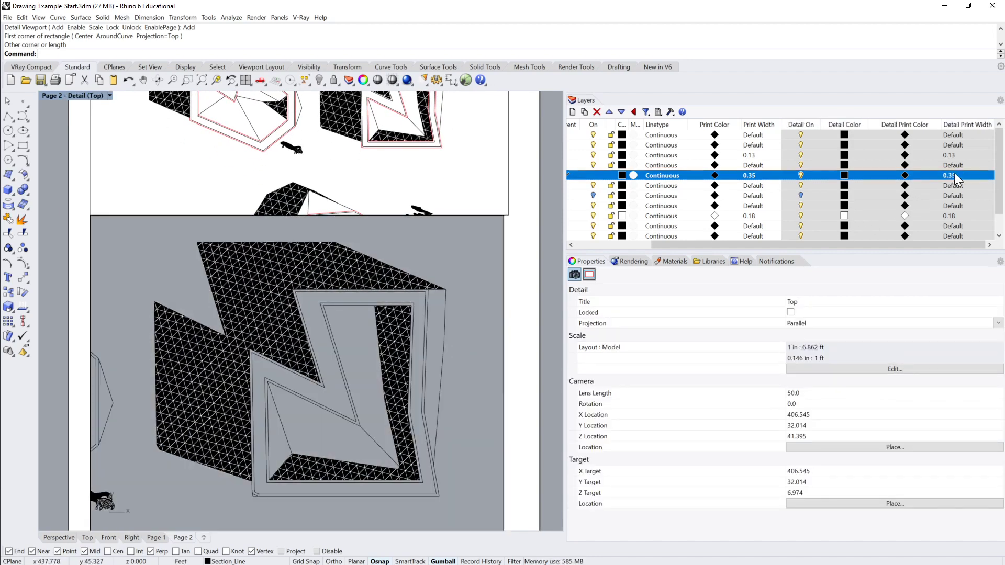
Step: Set Section_Line's detail print colour to DarkGreen in the lower Page 2 detail
click(906, 174)
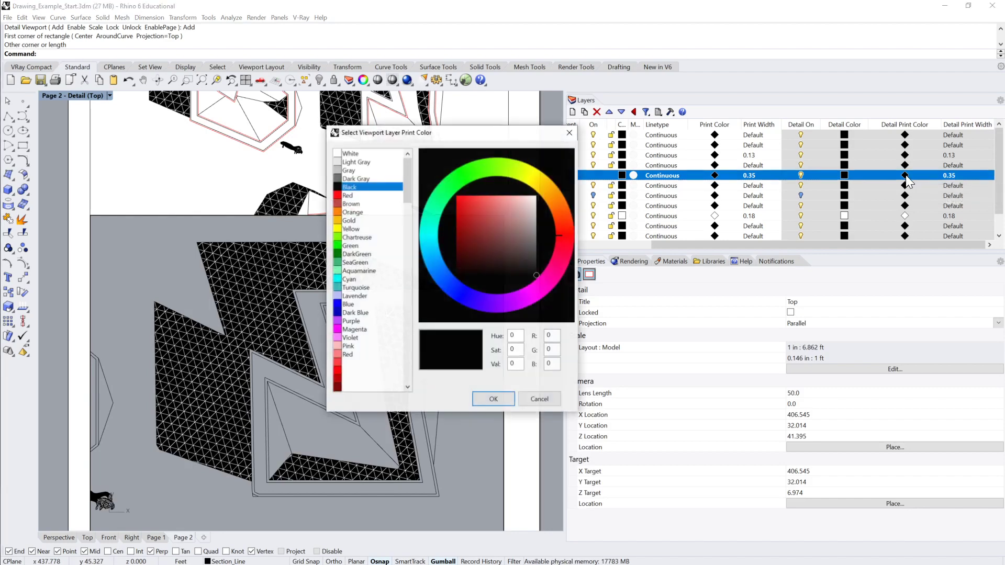
click(337, 254)
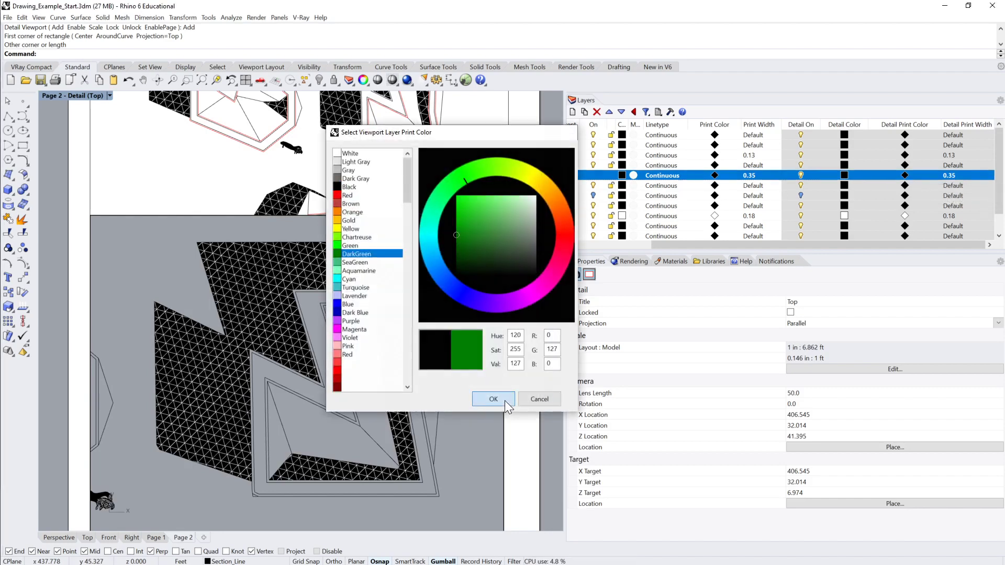
click(505, 400)
double_click(518, 366)
Step: Review Page 2, checking the green lower detail against the red upper detail
right_drag(509, 327, 505, 366)
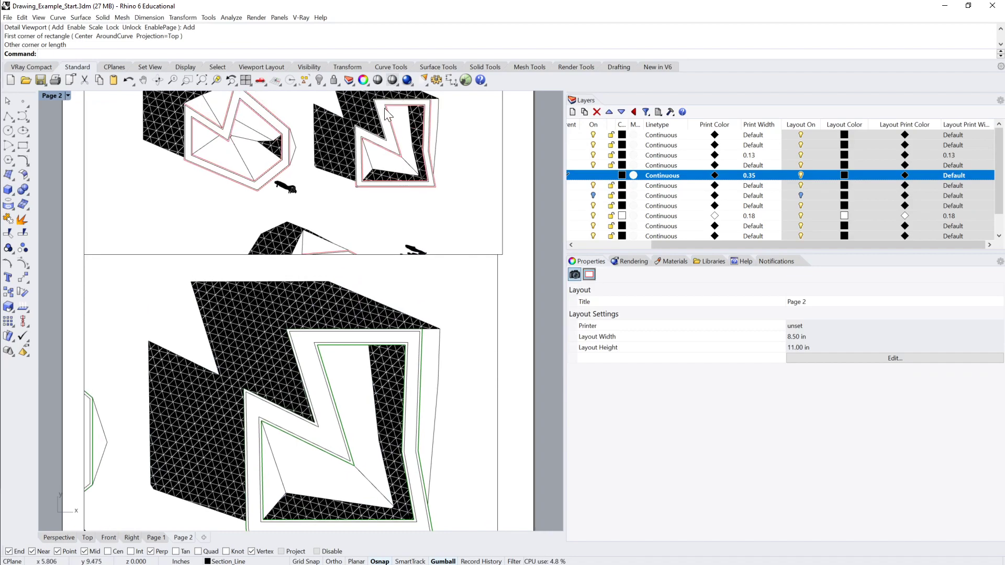
scroll(453, 282, down, 4)
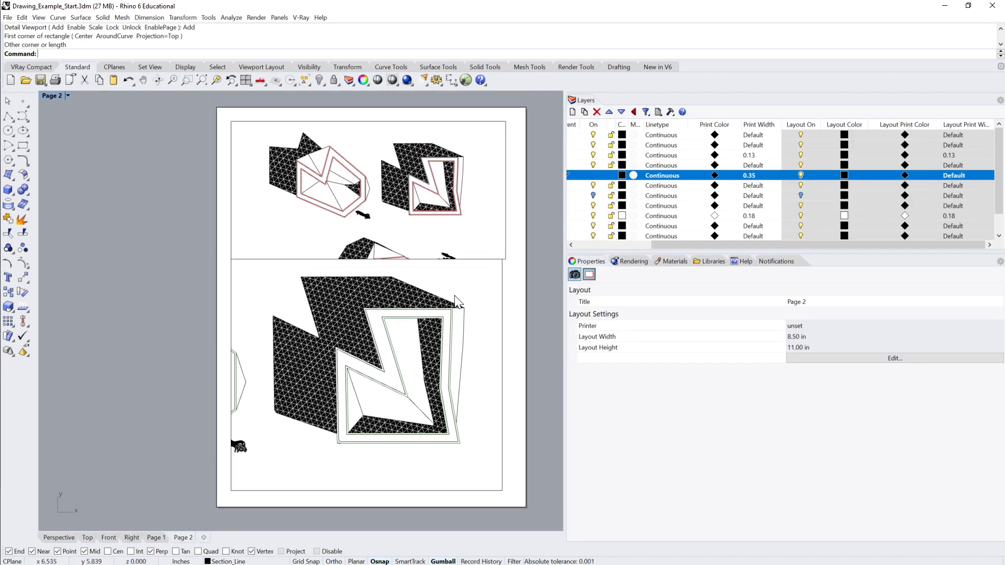
scroll(454, 303, up, 5)
scroll(453, 293, down, 3)
right_drag(447, 149, 447, 284)
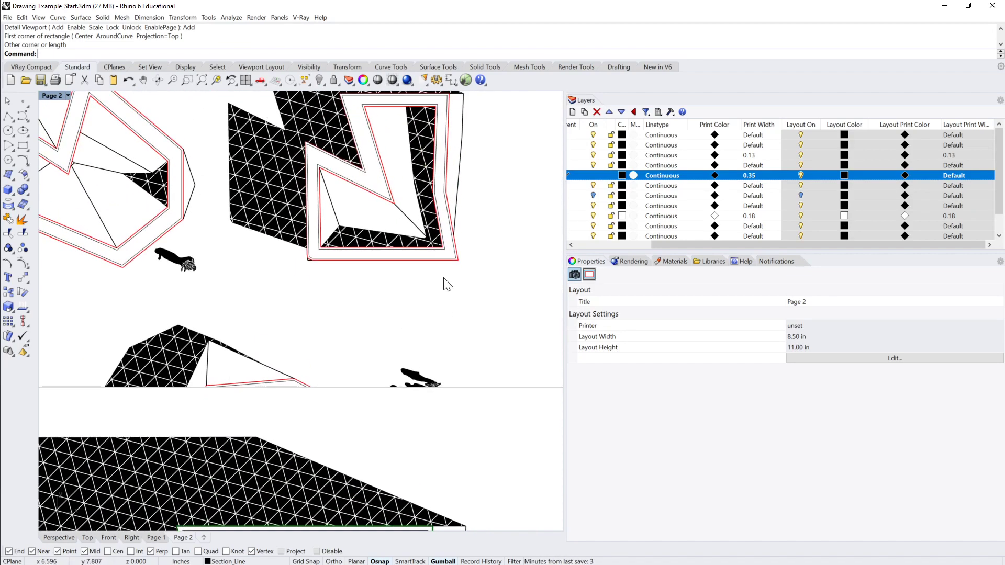
scroll(465, 245, down, 3)
scroll(476, 272, up, 2)
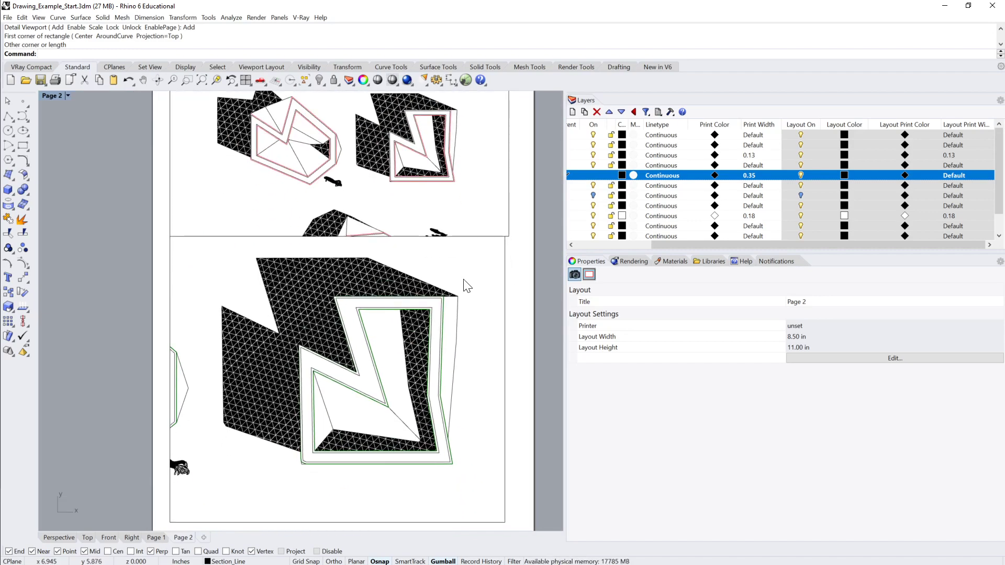
double_click(465, 285)
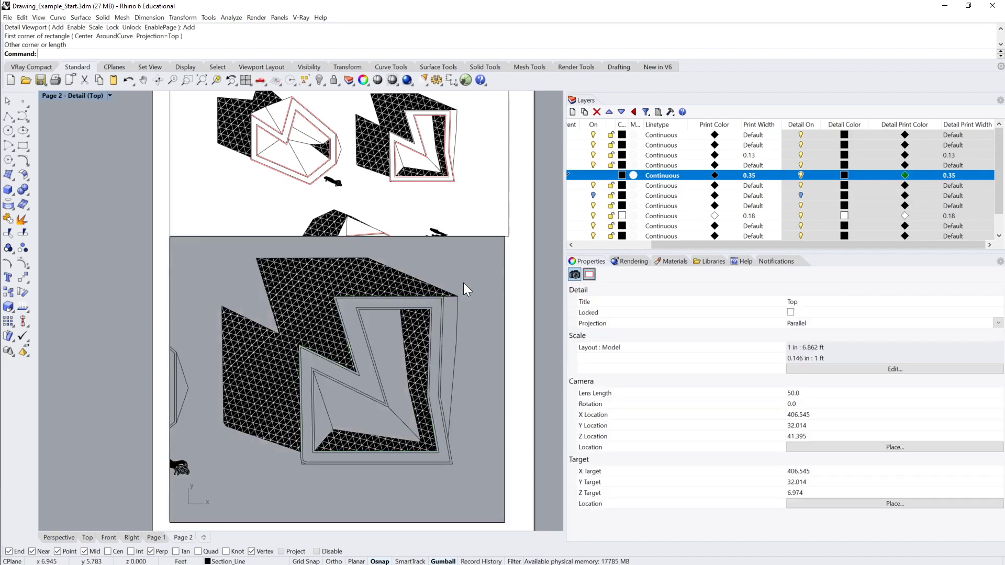
double_click(518, 299)
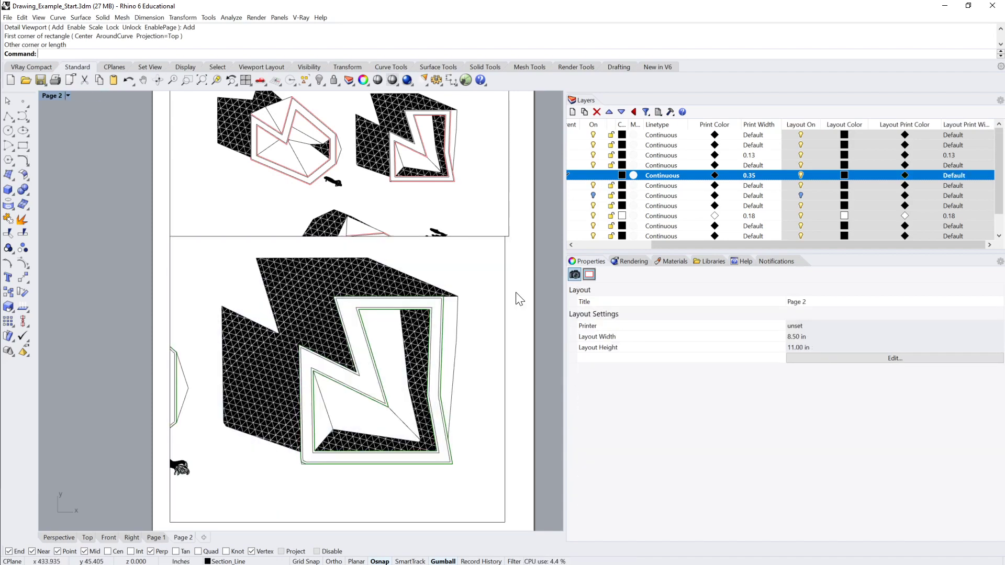